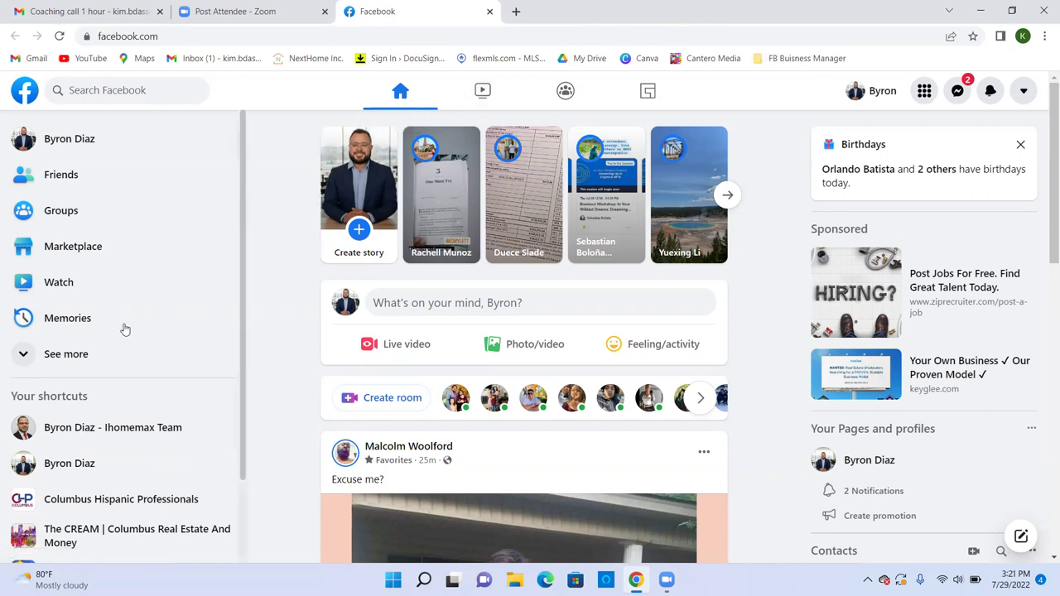
Step: Expand the Facebook sidebar shortcuts with 'See more' to reveal Ads Manager and Ad Center
right_click(25, 355)
key("Escape")
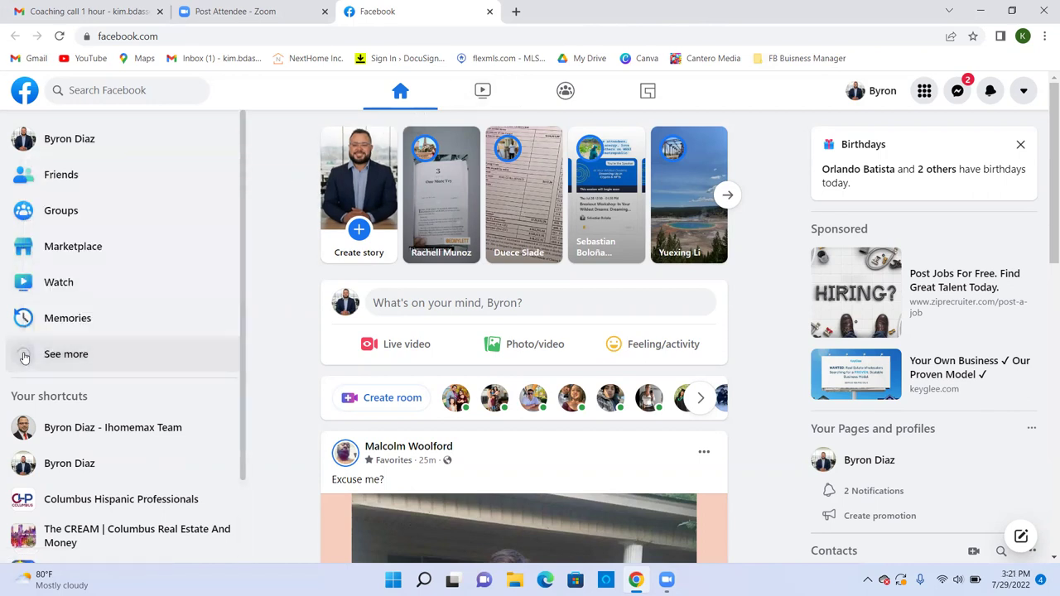
left_click(25, 356)
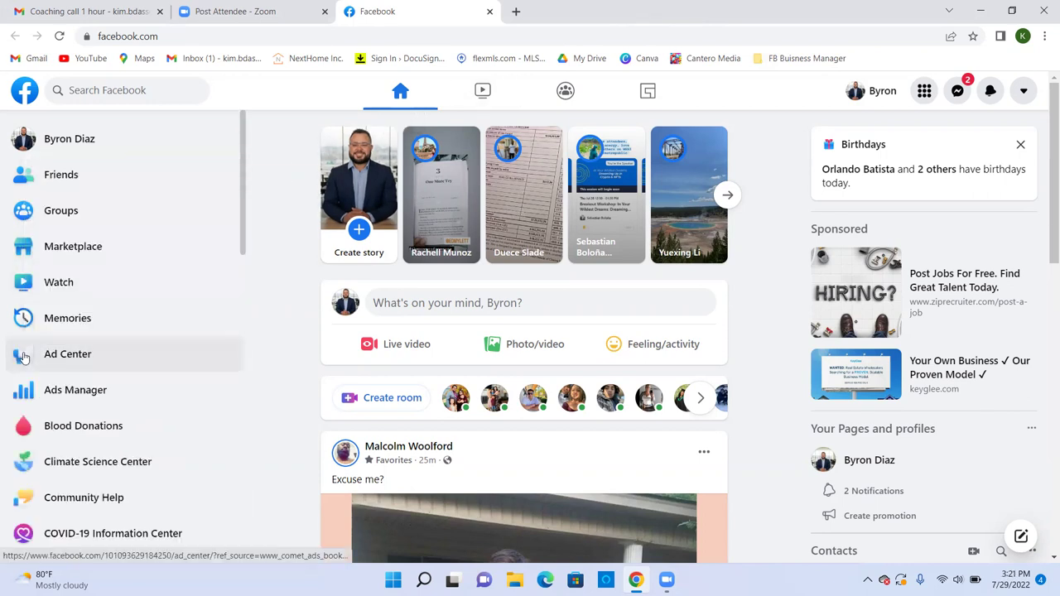
Step: Open Ads Manager, accept the non-discrimination policy, dismiss the announcement and tips, and show All tools
left_click(101, 403)
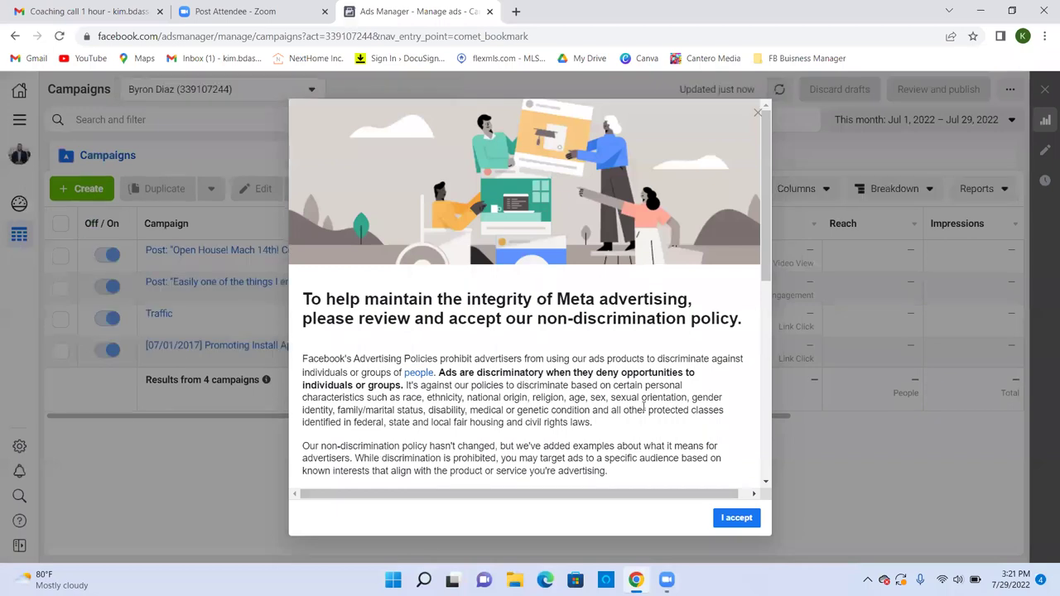
scroll(643, 409, "down", 1)
scroll(643, 409, "down", 3)
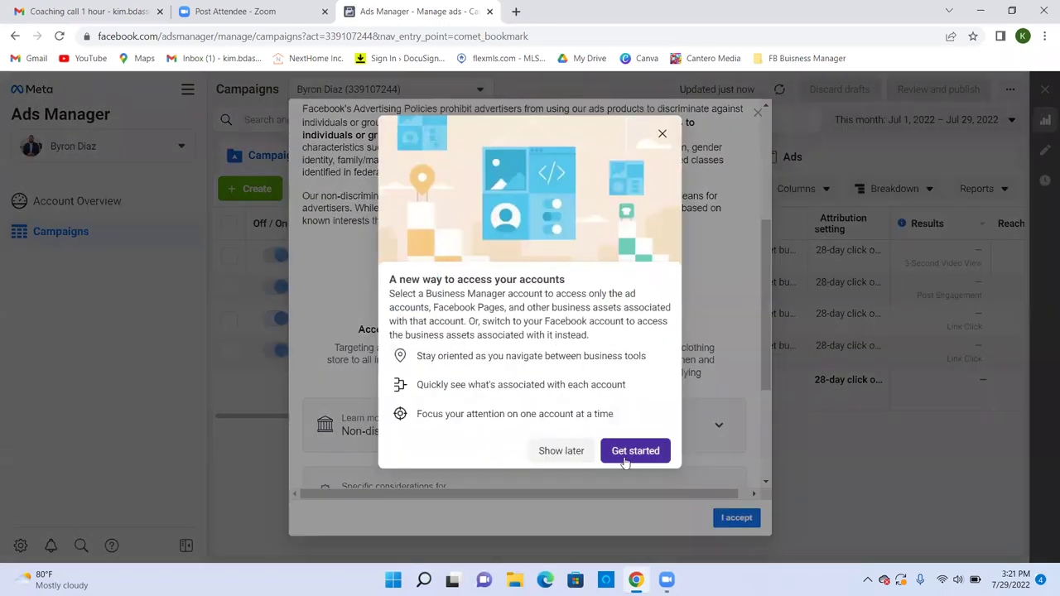
left_click(625, 461)
left_click(734, 520)
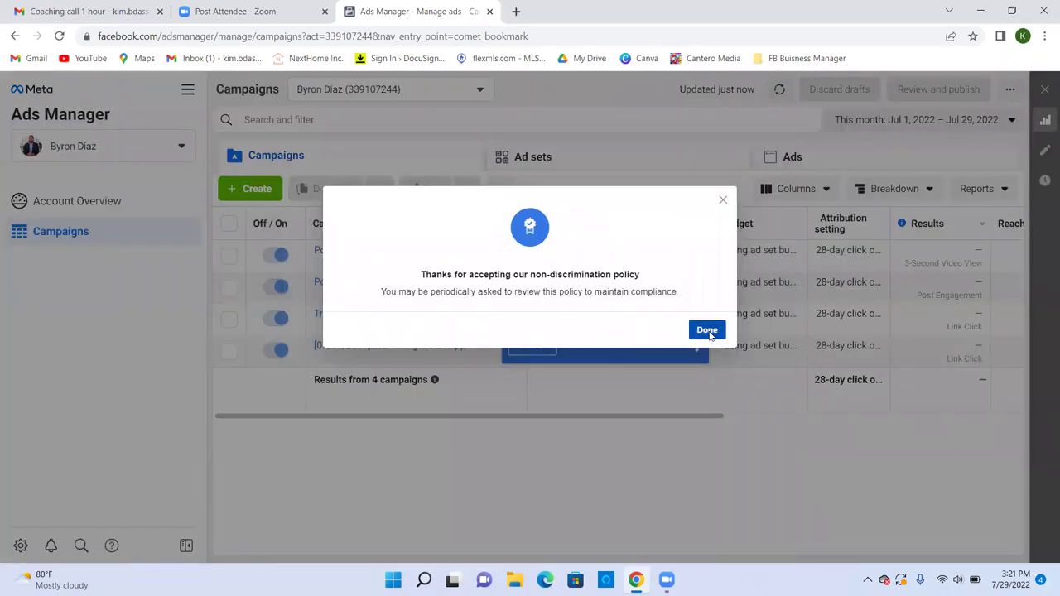
left_click(707, 331)
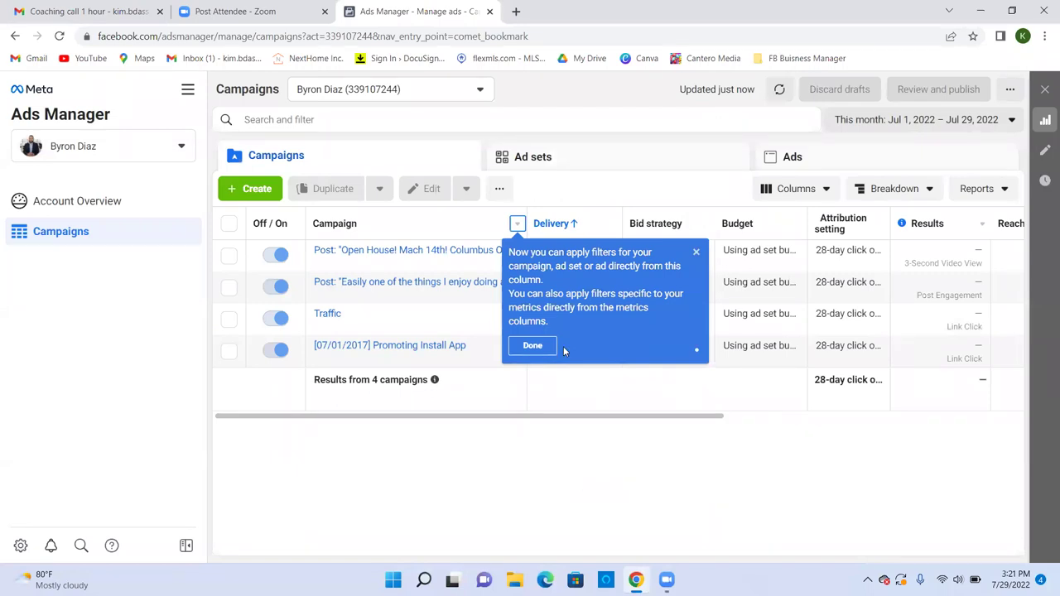
left_click(540, 346)
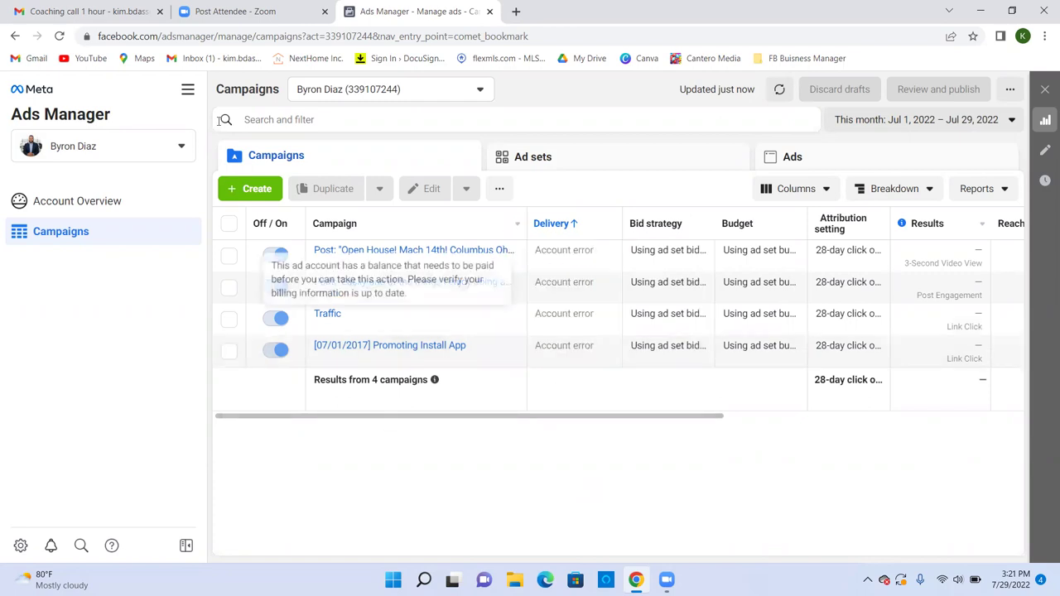
left_click(187, 93)
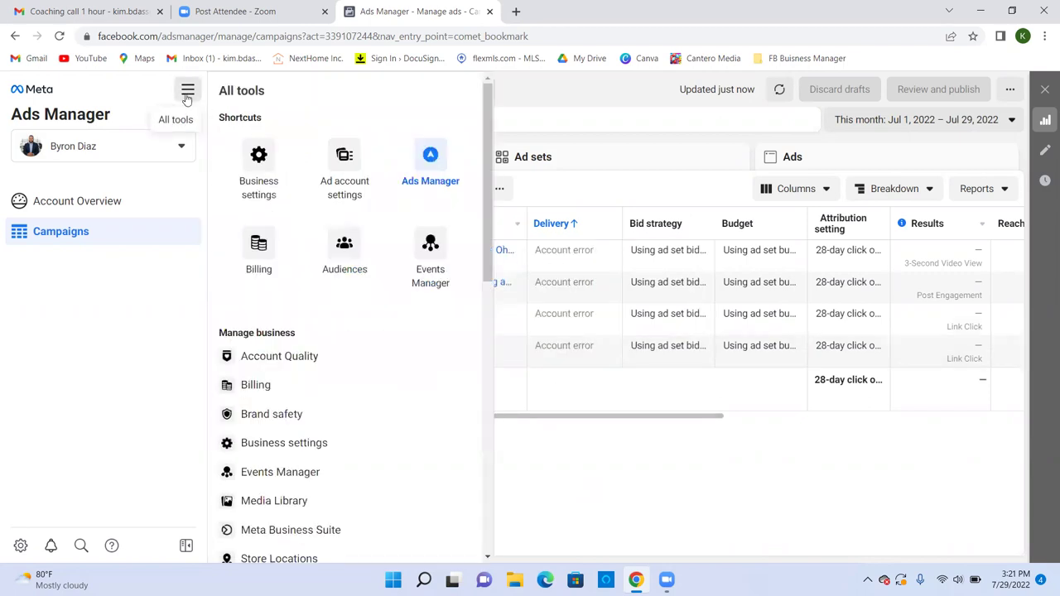
Step: Open Business settings for the business with 0 ad accounts and 1 Page
left_click(251, 179)
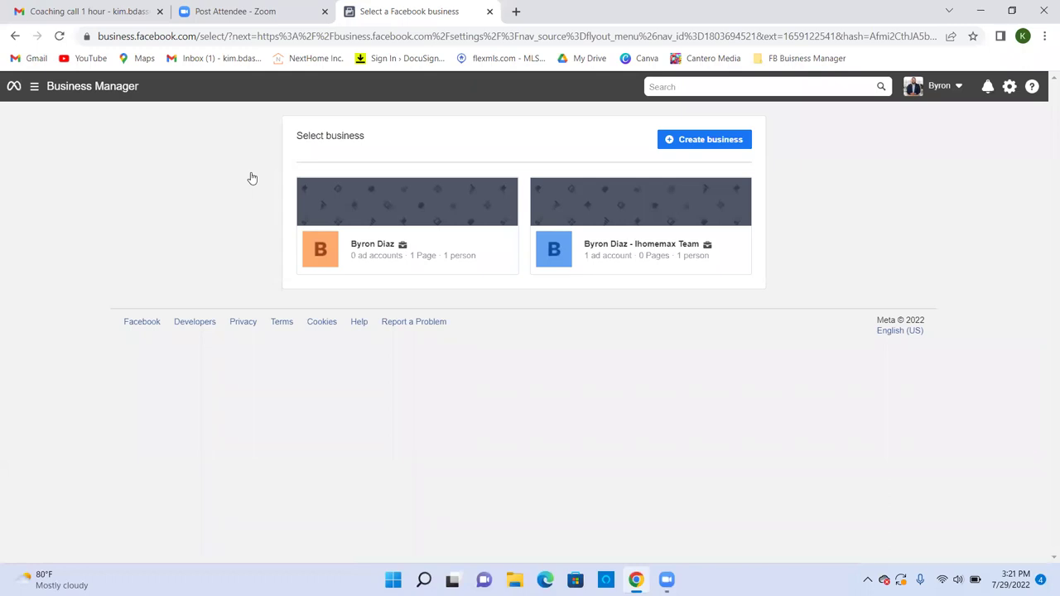
left_click(405, 260)
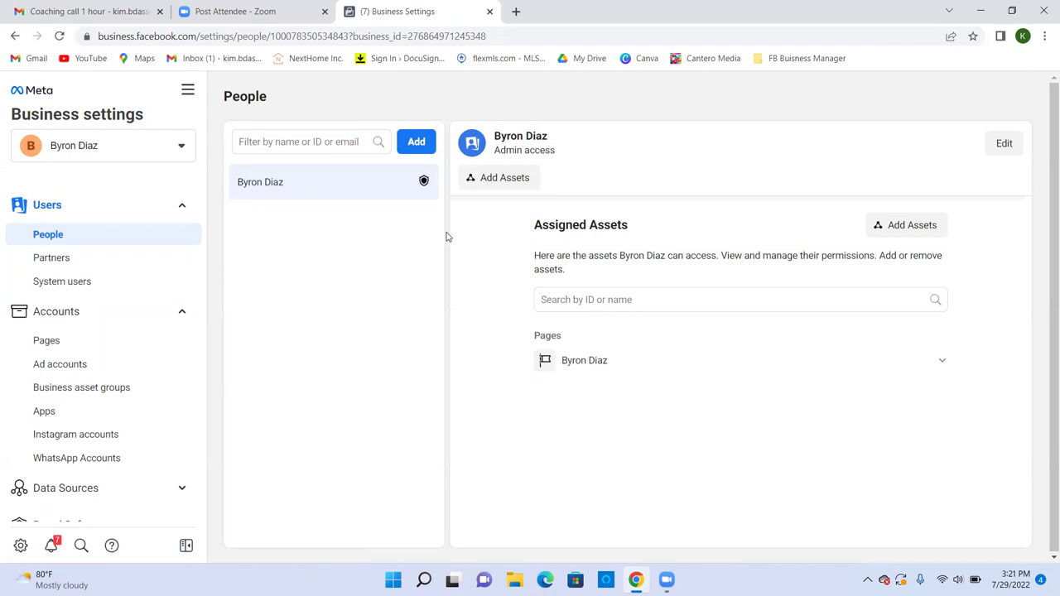
Step: Leave the business account switcher unchanged and view the business's single Page under Accounts > Pages
left_click(179, 147)
left_click(179, 147)
left_click(179, 147)
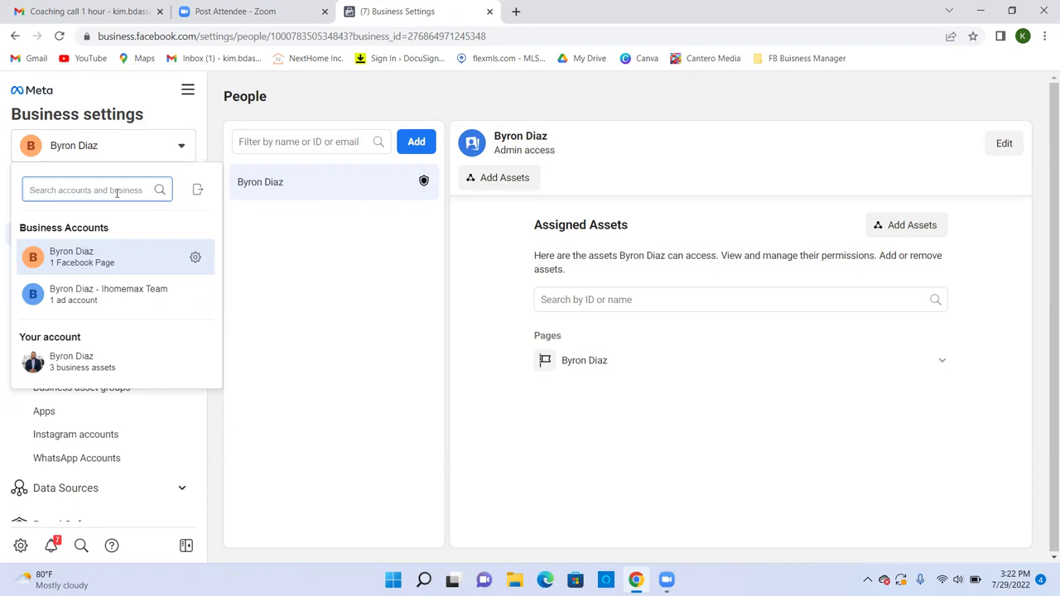
type("r")
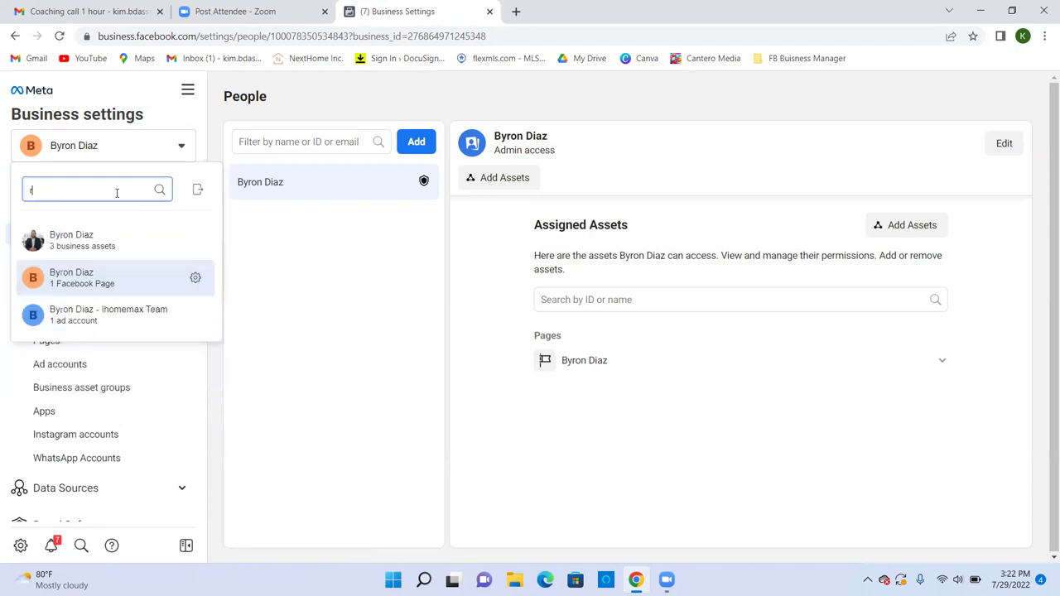
key("BackSpace")
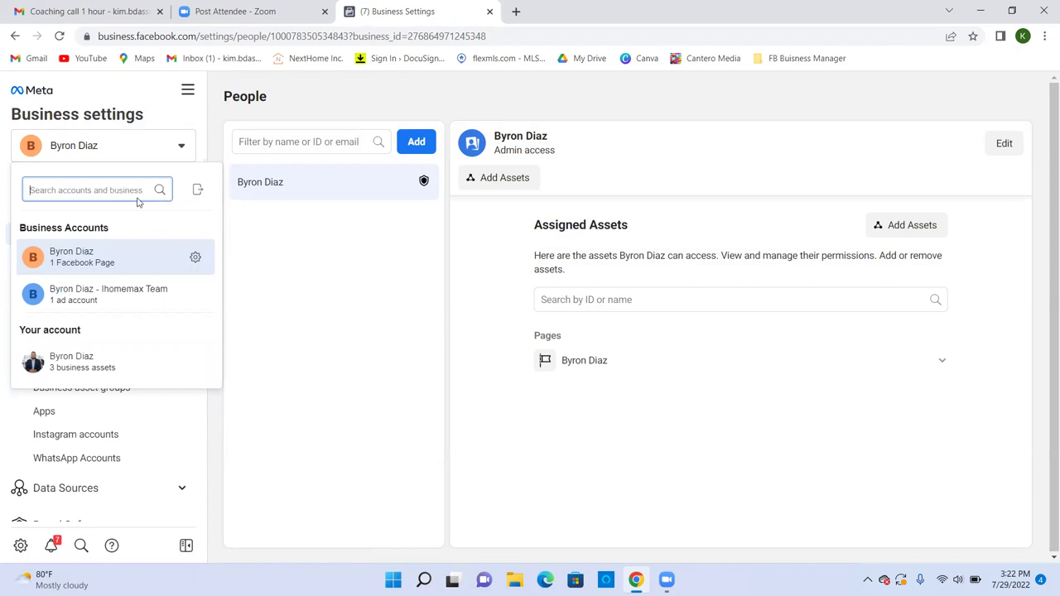
left_click(266, 225)
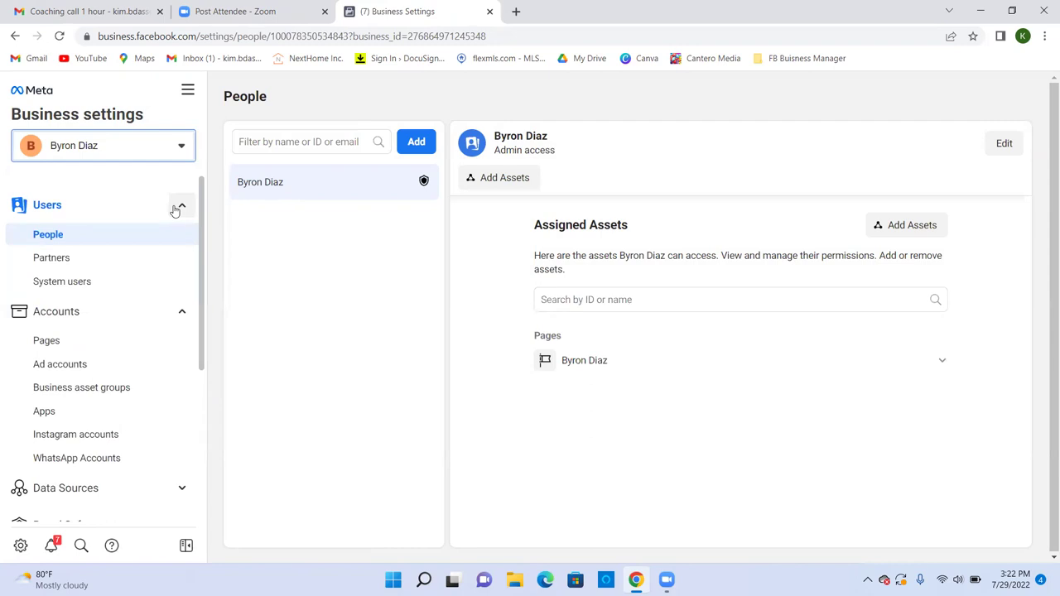
left_click(83, 350)
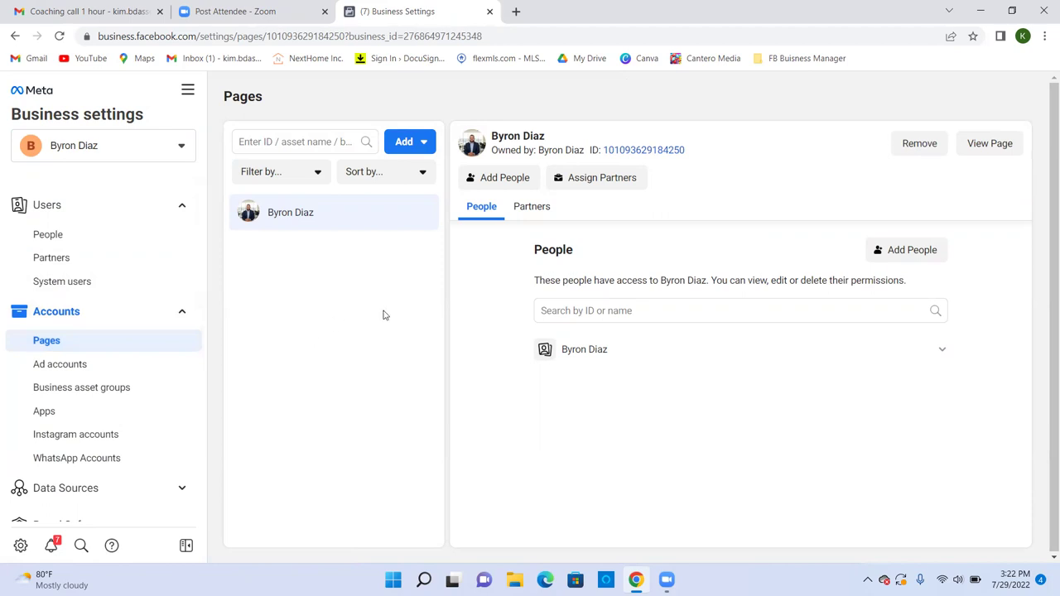
Step: Bookmark the page as 'Business Settings' in the FB Business Manager folder
left_click(970, 38)
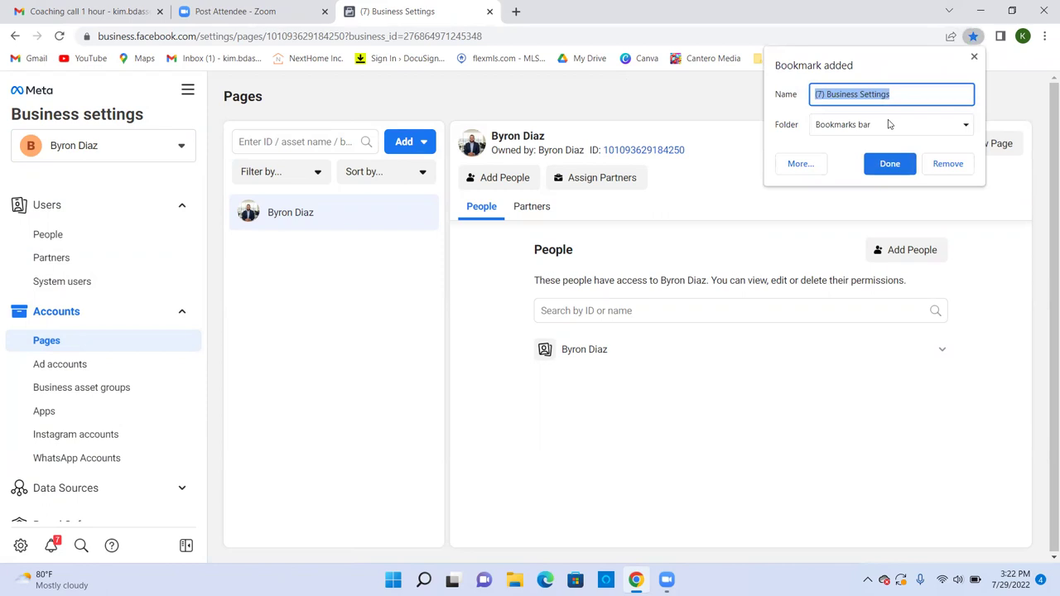
left_click(832, 99)
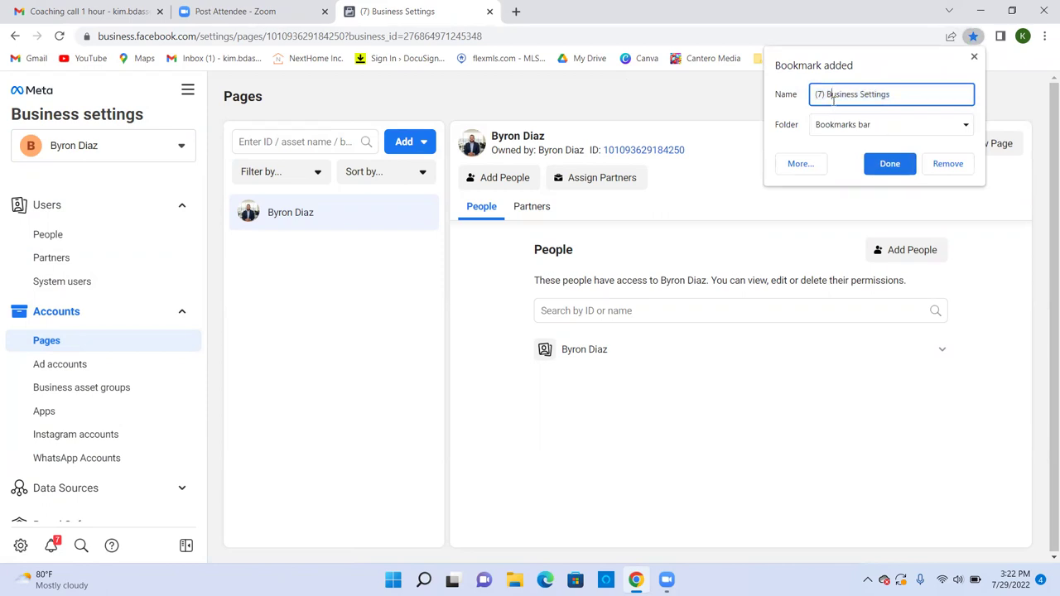
key("BackSpace")
key("BackSpace")
key("BackSpace")
key("BackSpace")
left_click(879, 126)
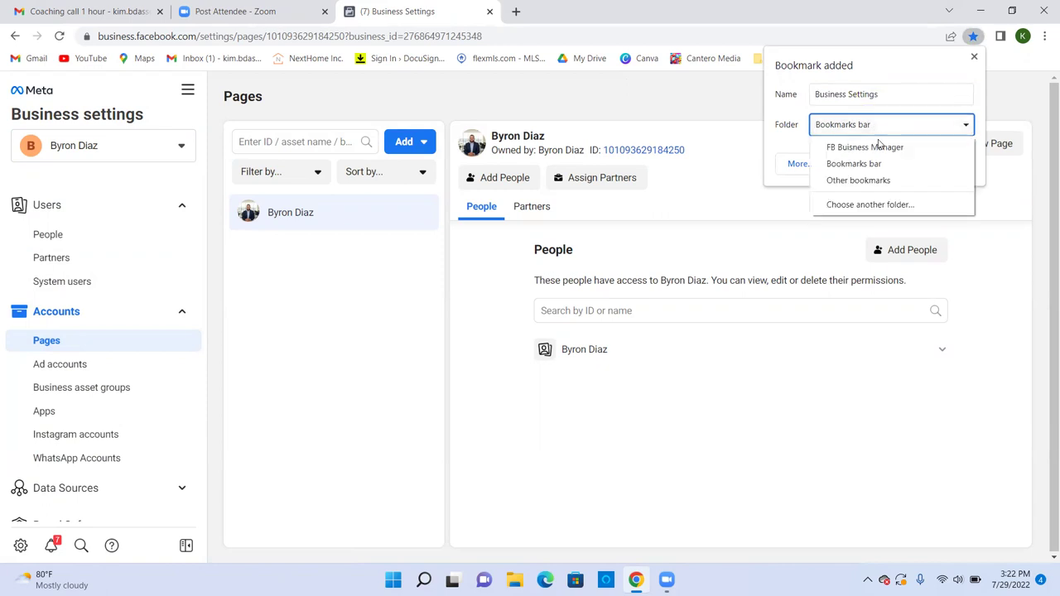
left_click(879, 146)
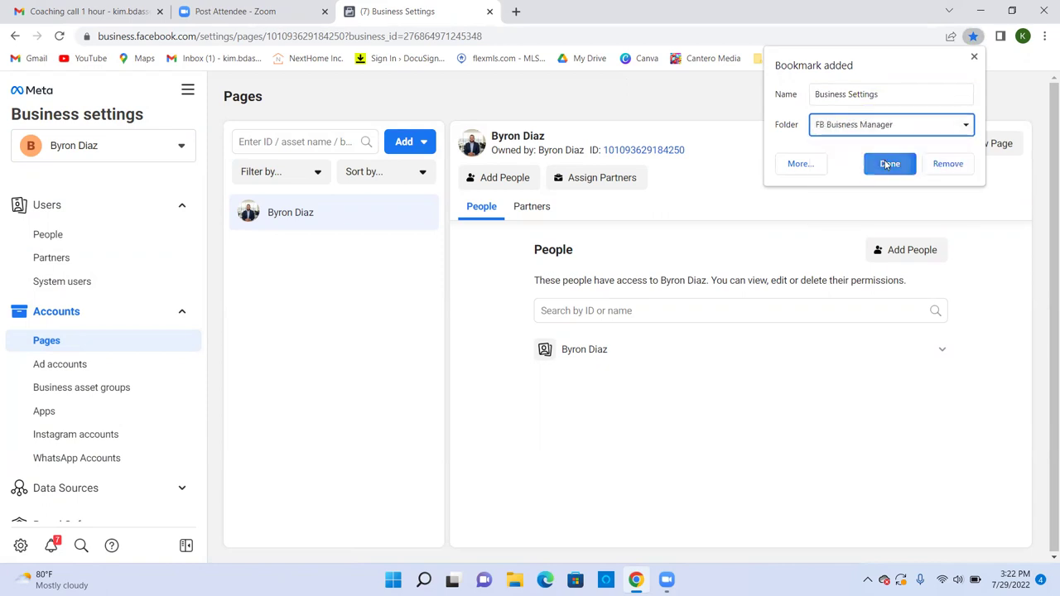
left_click(884, 164)
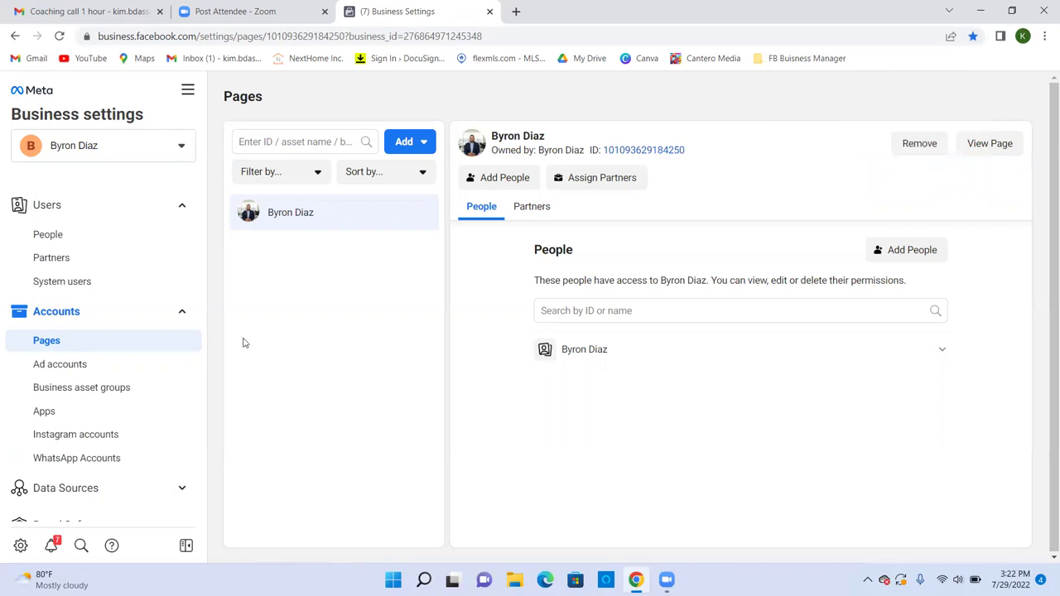
Step: From the empty Ad accounts page, choose 'Create a new ad account' instead of adding an existing one
left_click(96, 369)
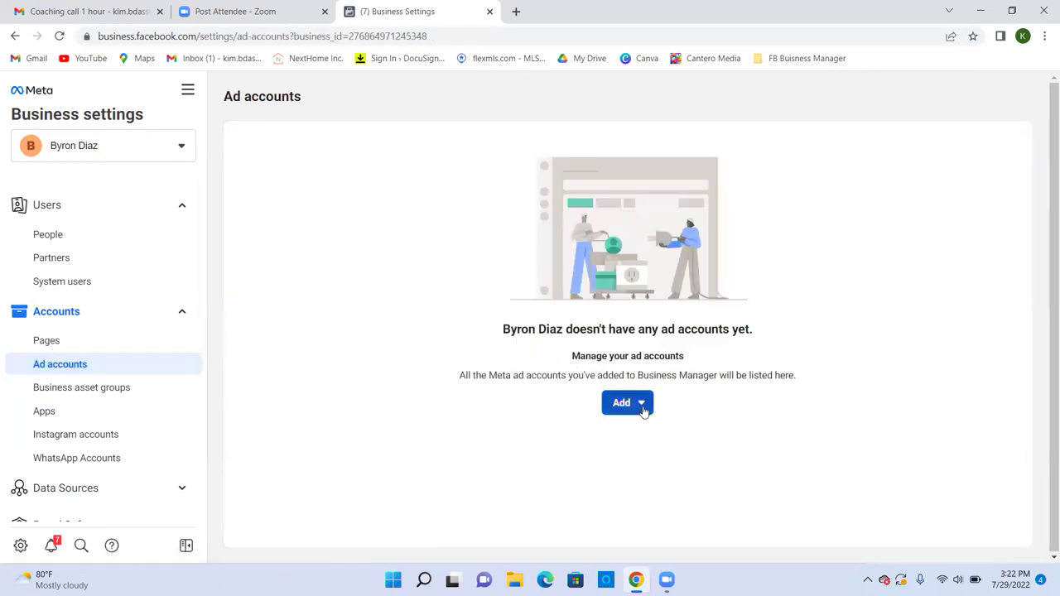
left_click(643, 409)
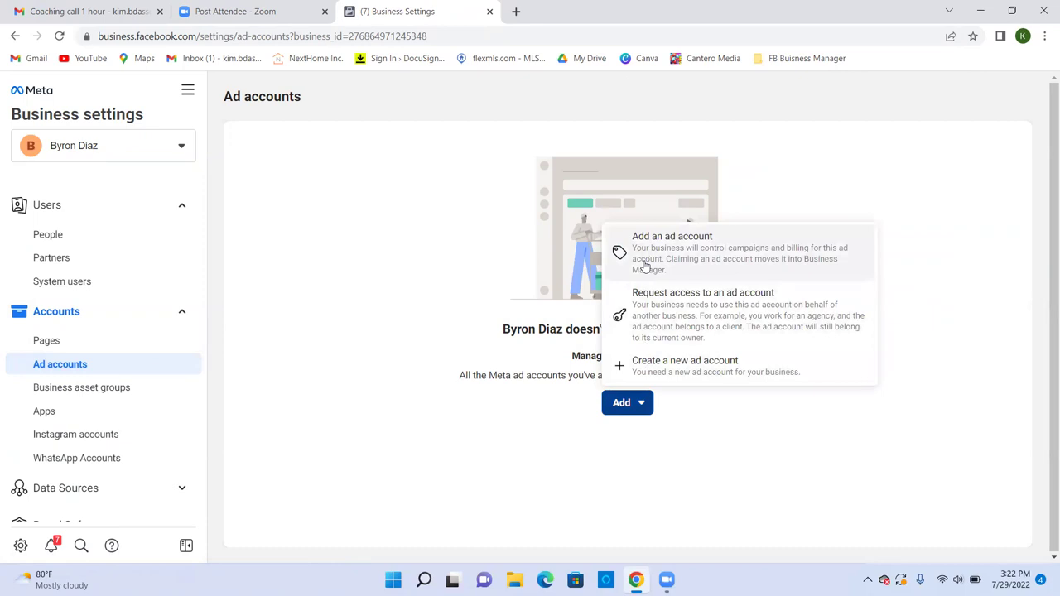
left_click(645, 265)
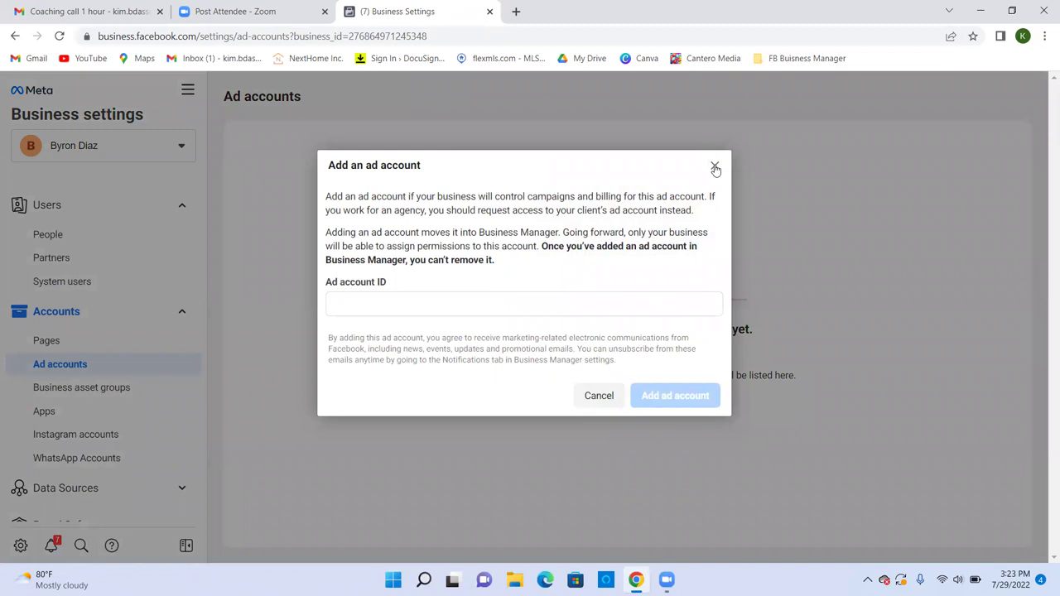
left_click(716, 169)
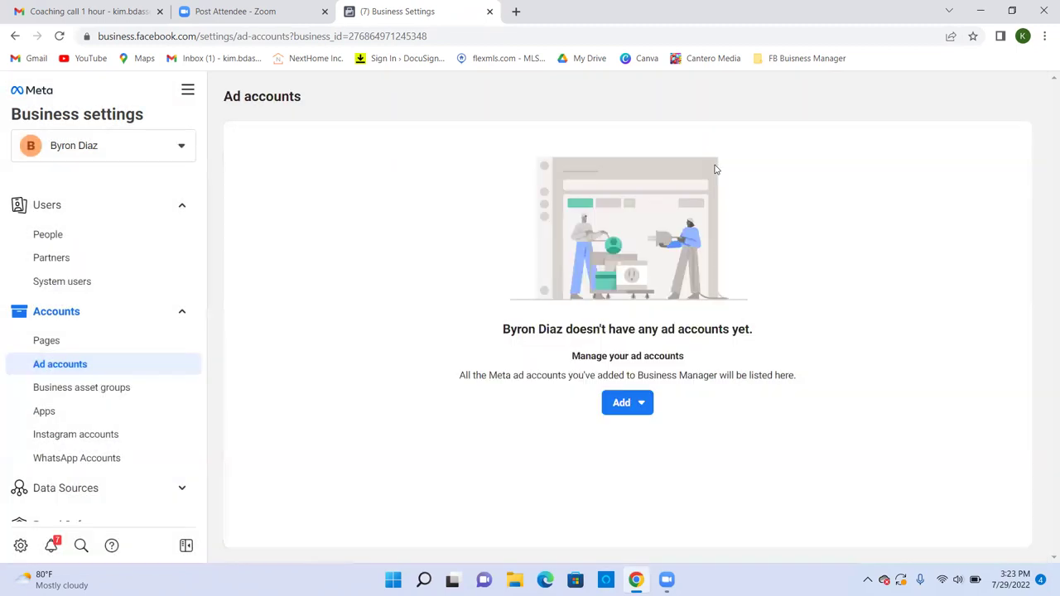
left_click(639, 404)
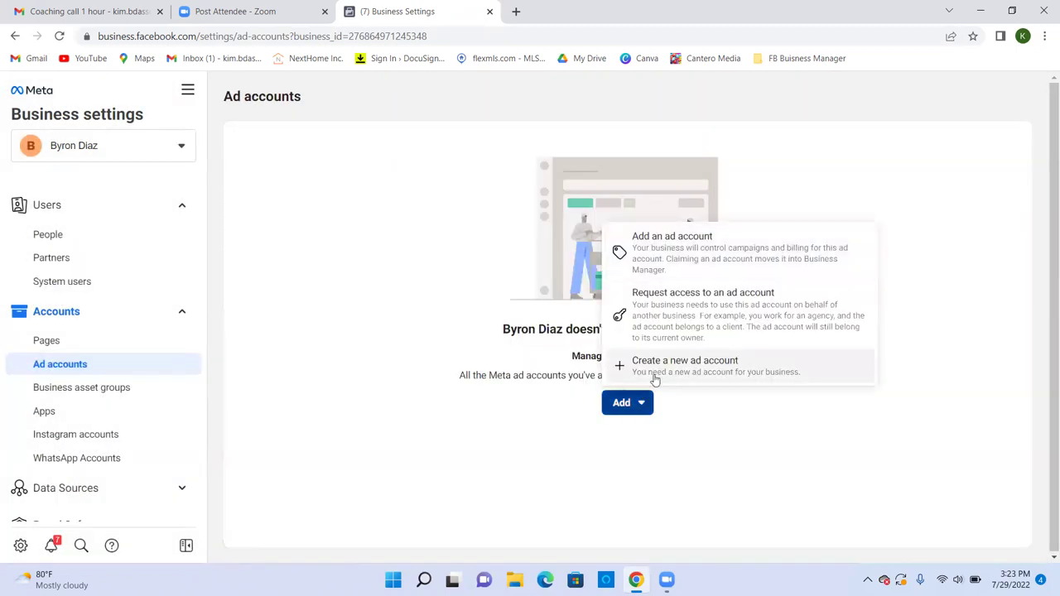
left_click(654, 377)
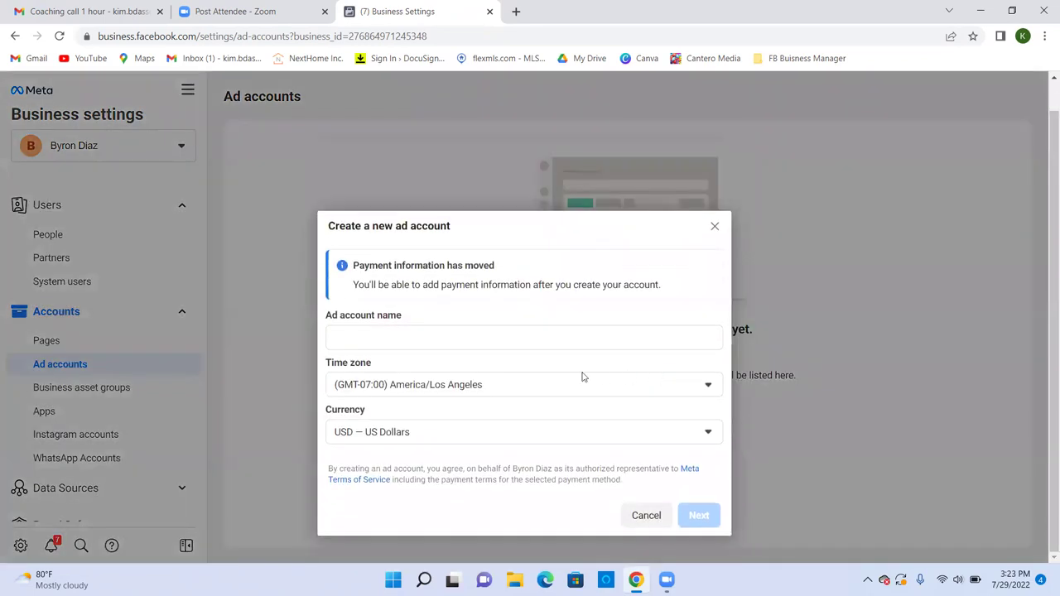
Step: Name the ad account 'realtorbyrond', keeping the Los Angeles time zone and USD currency
left_click(422, 339)
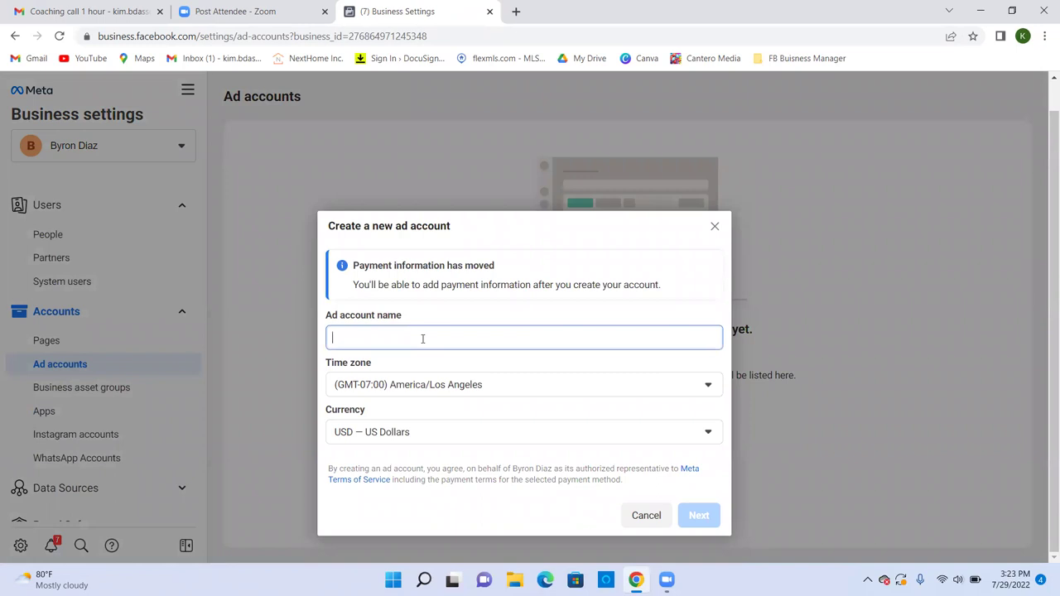
type("r")
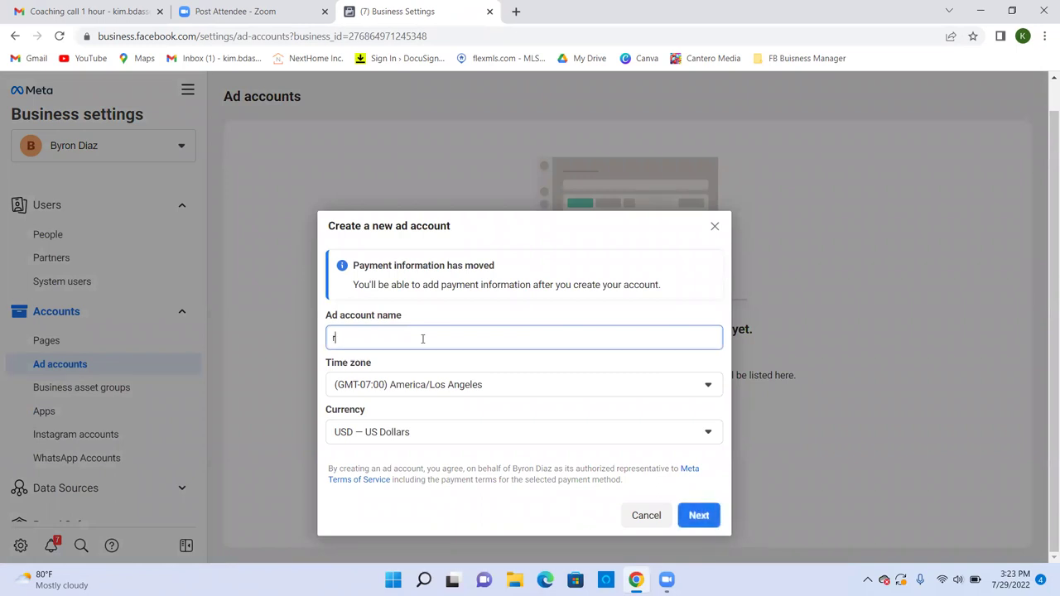
type("ealtorbyrond")
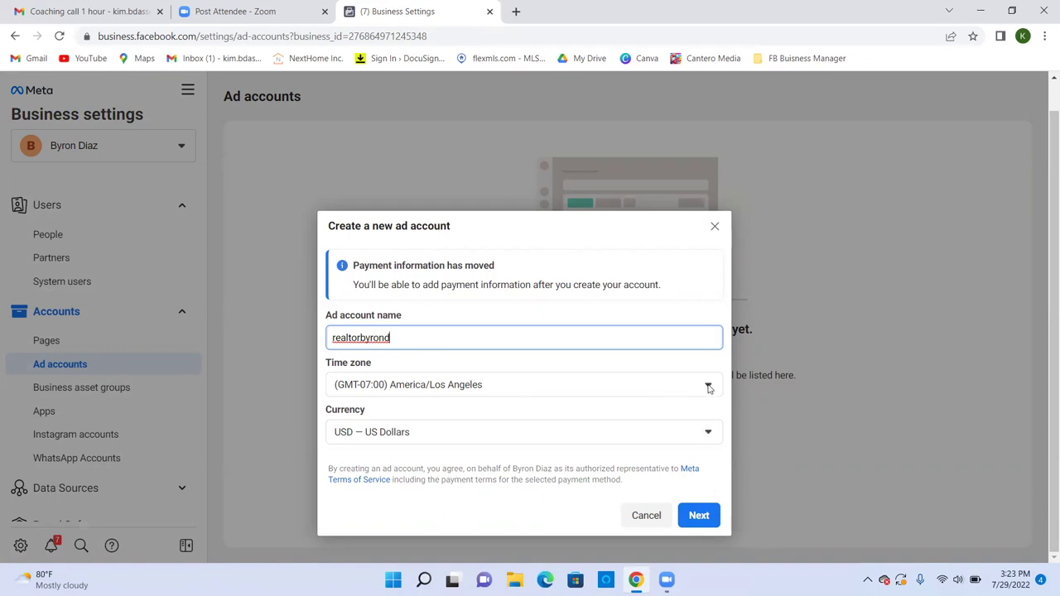
left_click(709, 388)
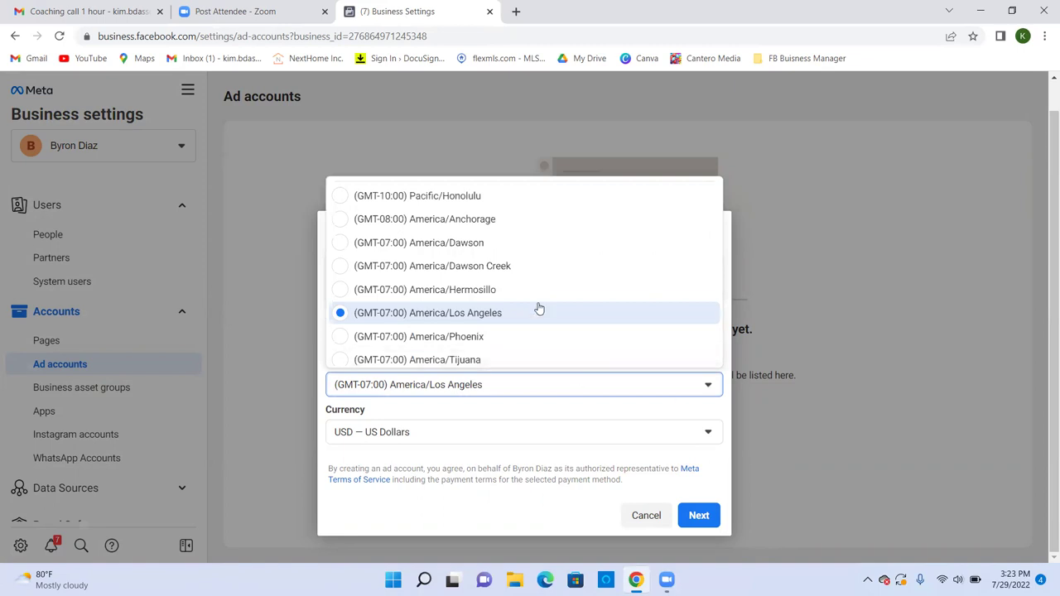
scroll(538, 308, "down", 5)
scroll(538, 308, "up", 5)
scroll(538, 308, "down", 5)
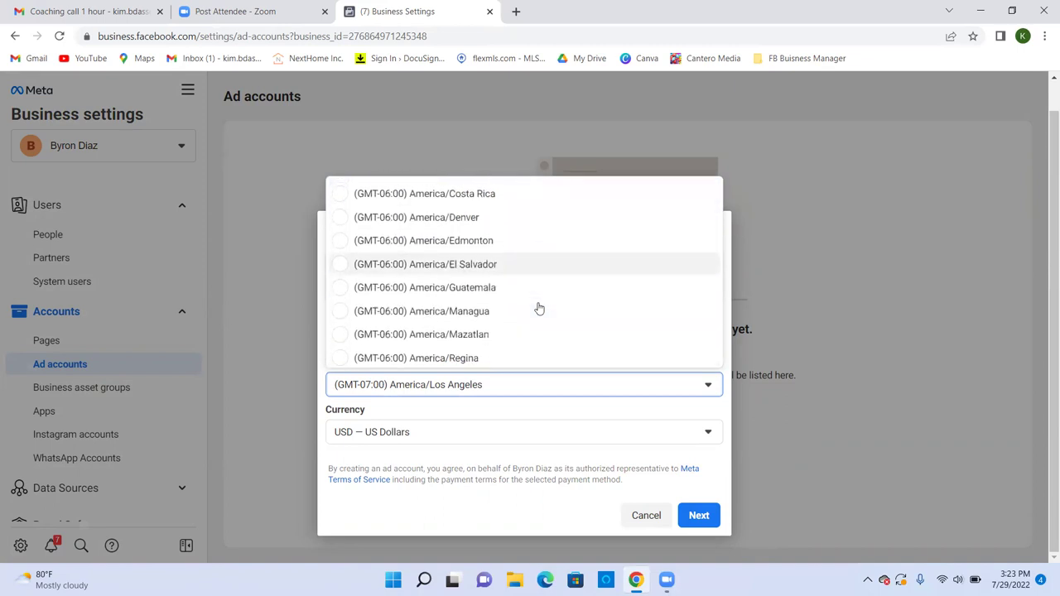
scroll(538, 308, "down", 4)
scroll(538, 308, "down", 5)
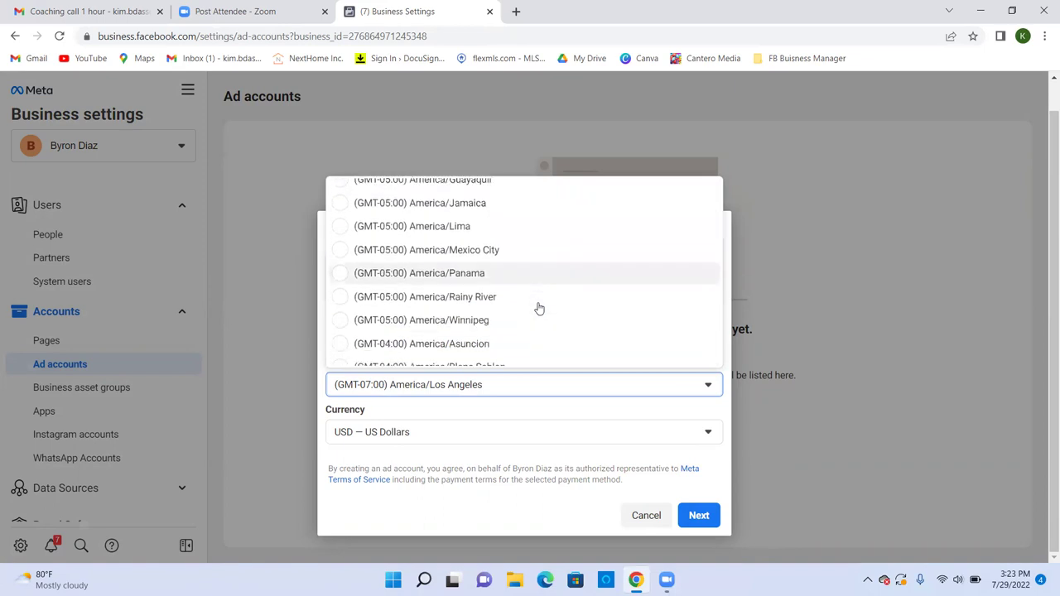
scroll(538, 308, "down", 6)
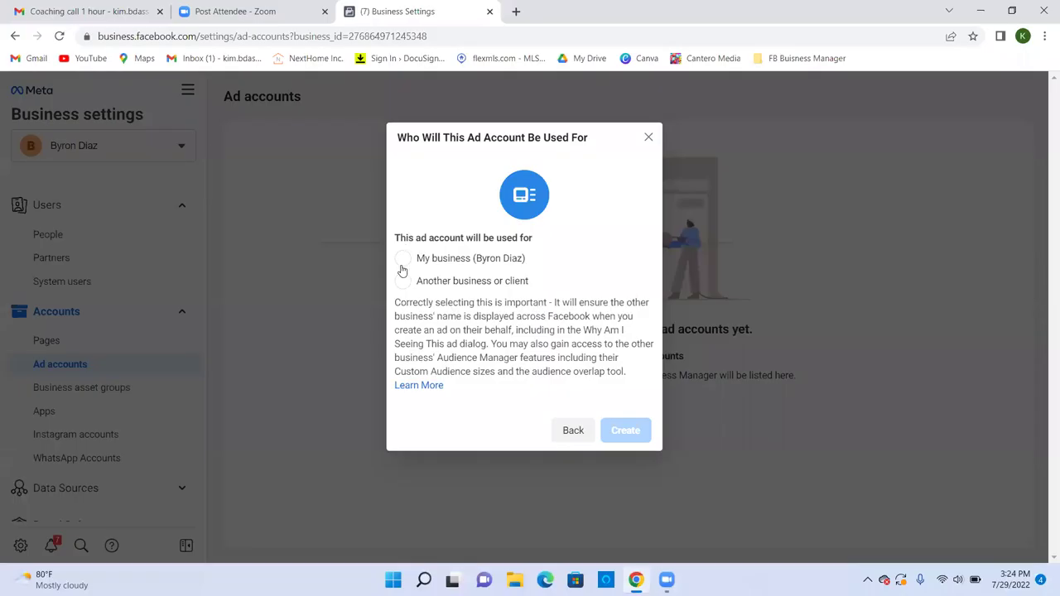
Step: Mark the ad account as for 'My business' and create it
left_click(402, 260)
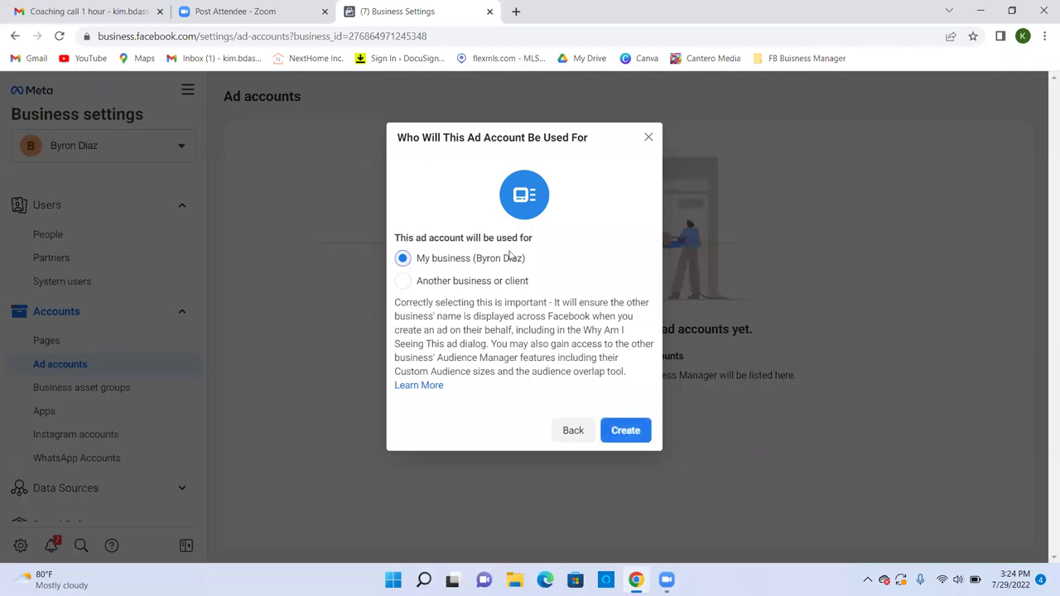
left_click(627, 431)
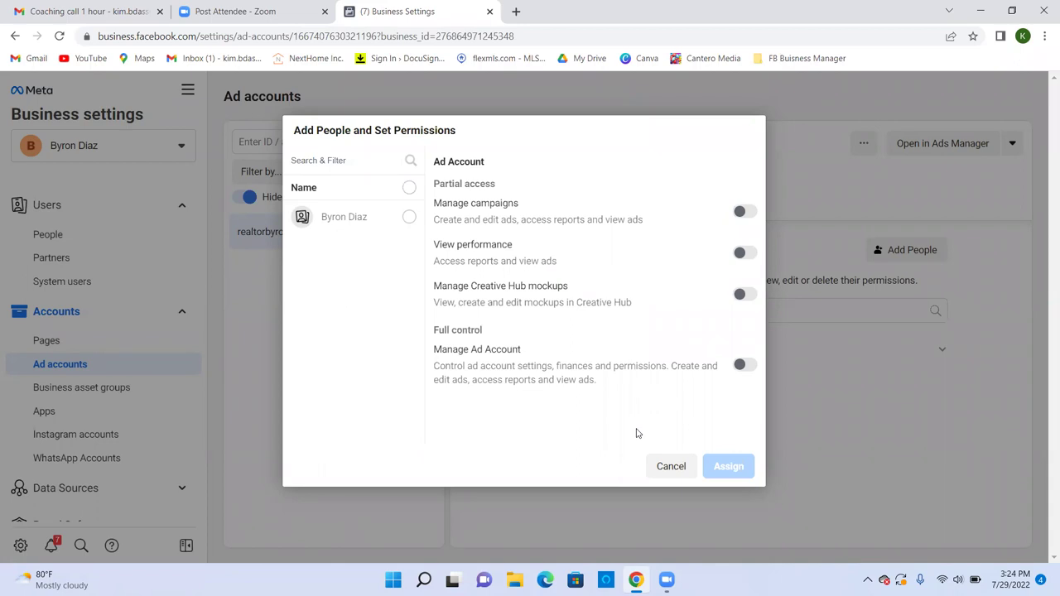
Step: Assign the listed person full Manage Ad Account control, then close the account-created notice
left_click(407, 222)
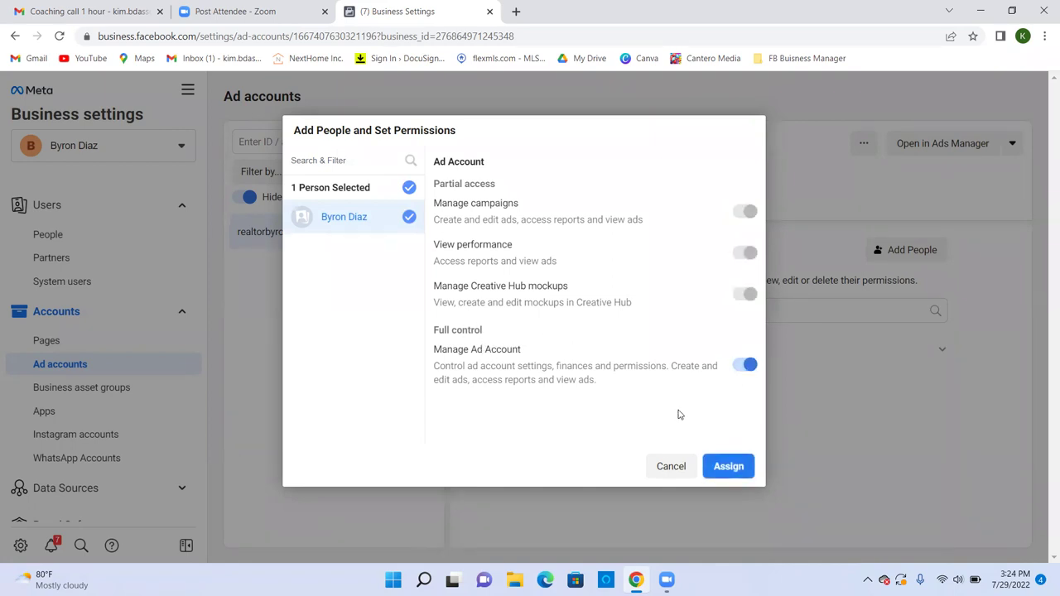
left_click(726, 464)
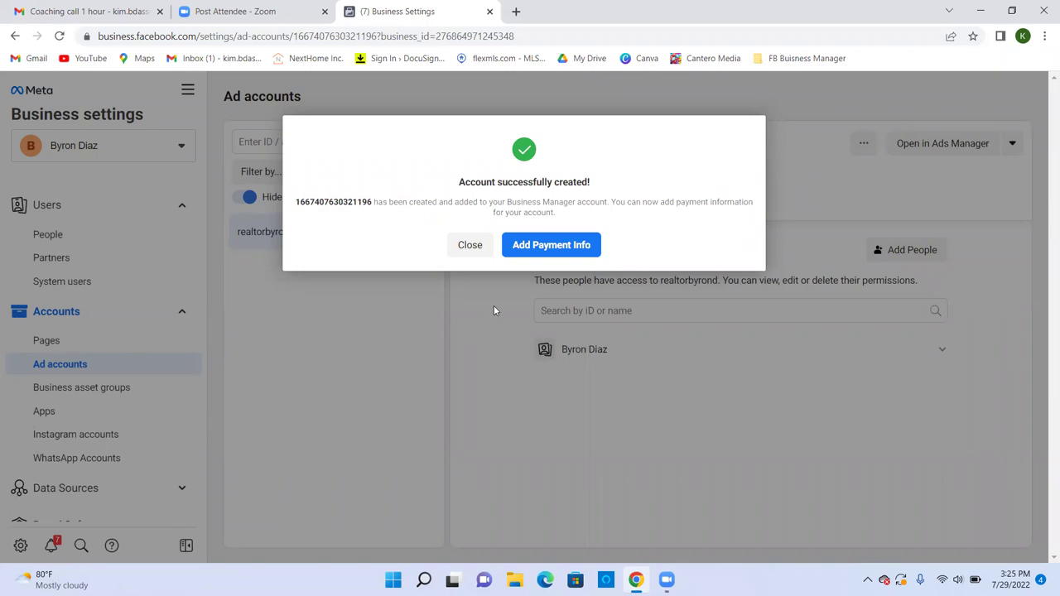
left_click(465, 243)
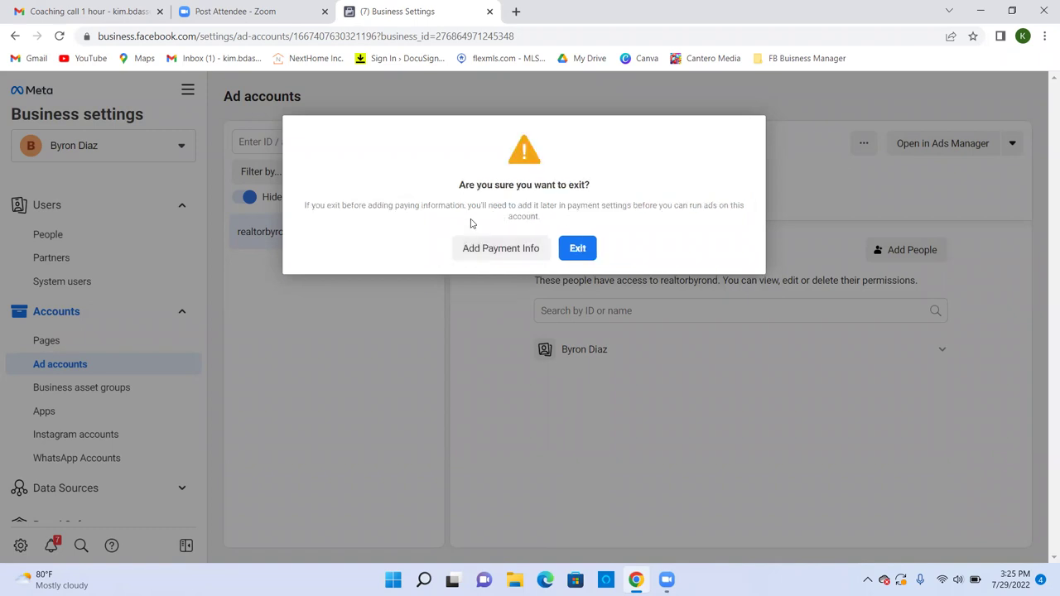
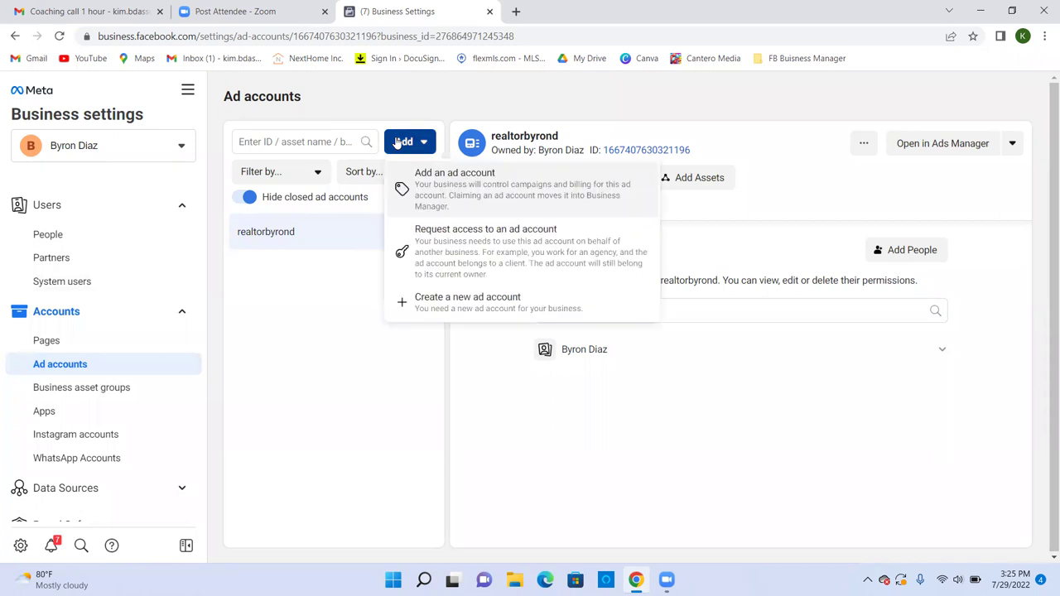
left_click(679, 143)
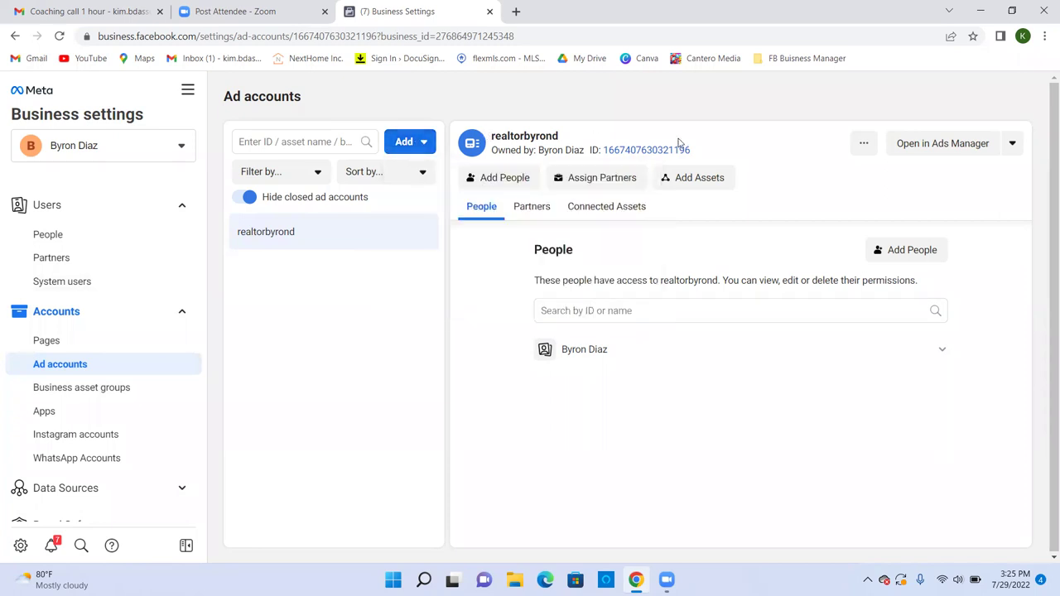
left_click(699, 179)
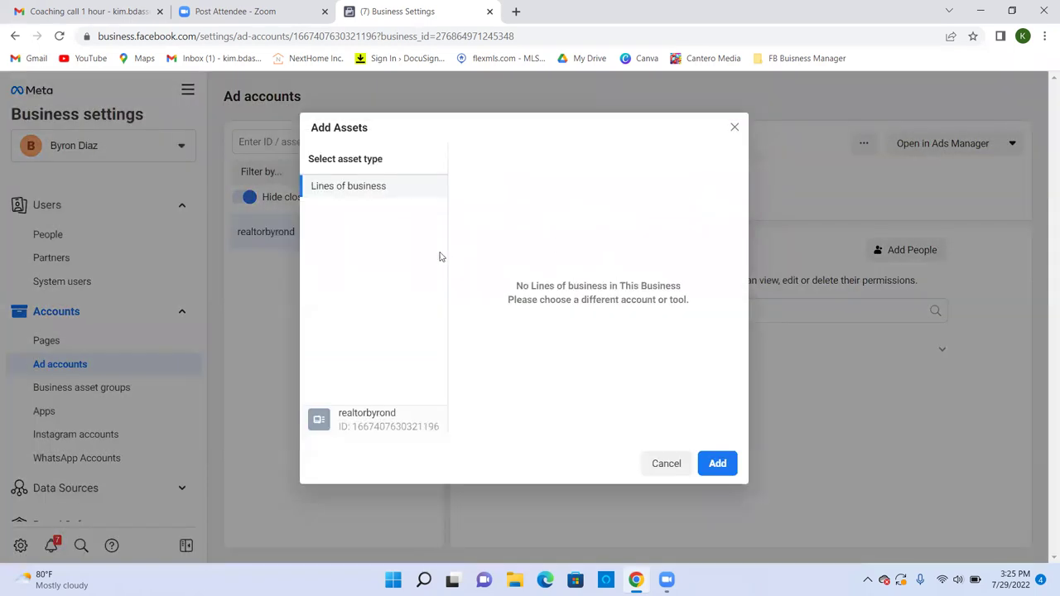
left_click(734, 127)
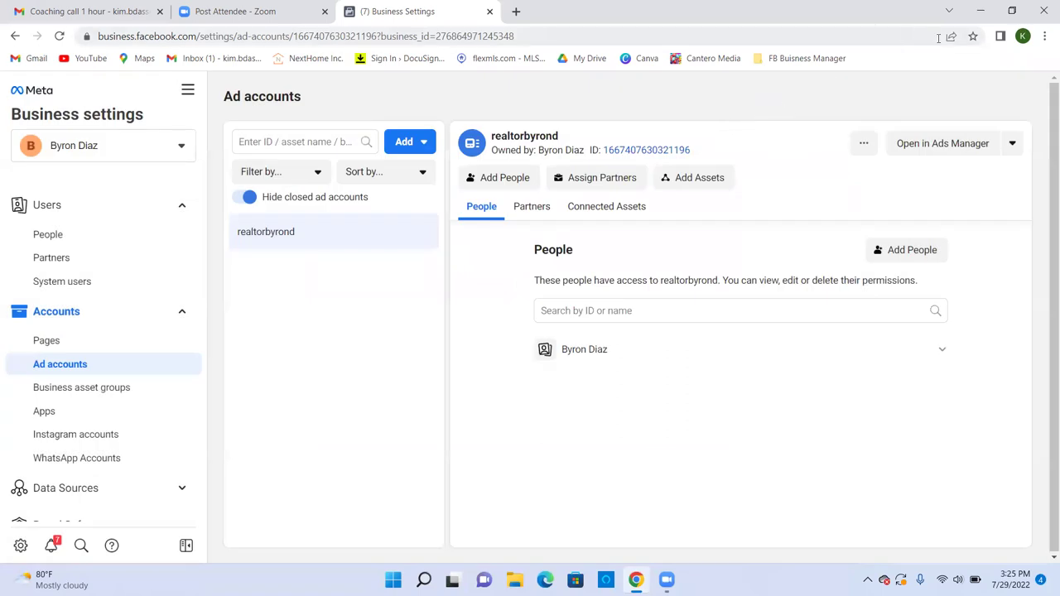
Step: Bookmark the ad accounts page as 'Add Accounts' in the FB Buisness Manager folder
left_click(973, 37)
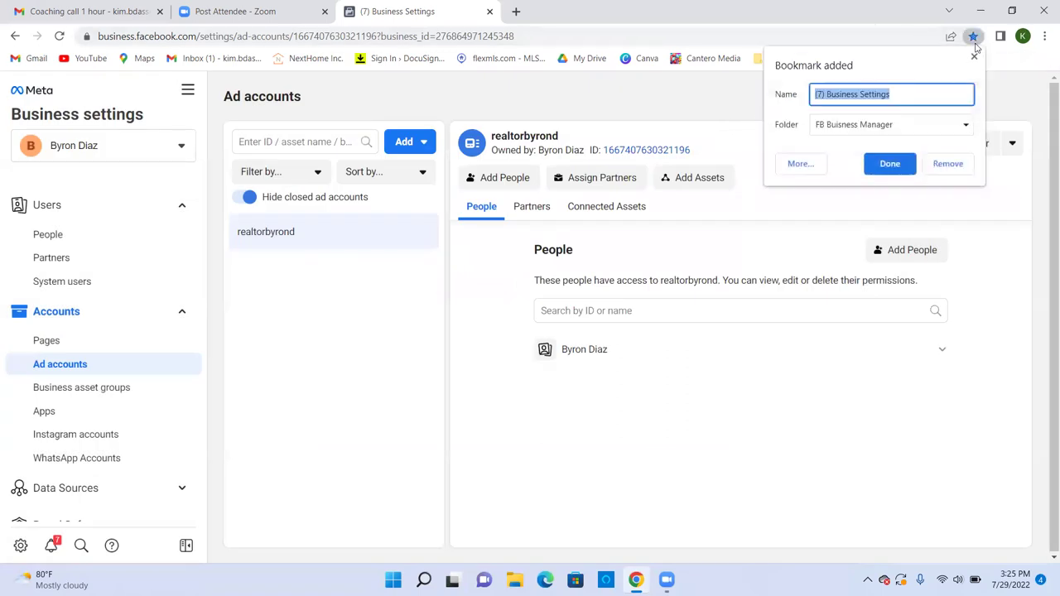
left_click(826, 96)
key("BackSpace")
key("BackSpace")
key("BackSpace")
key("BackSpace")
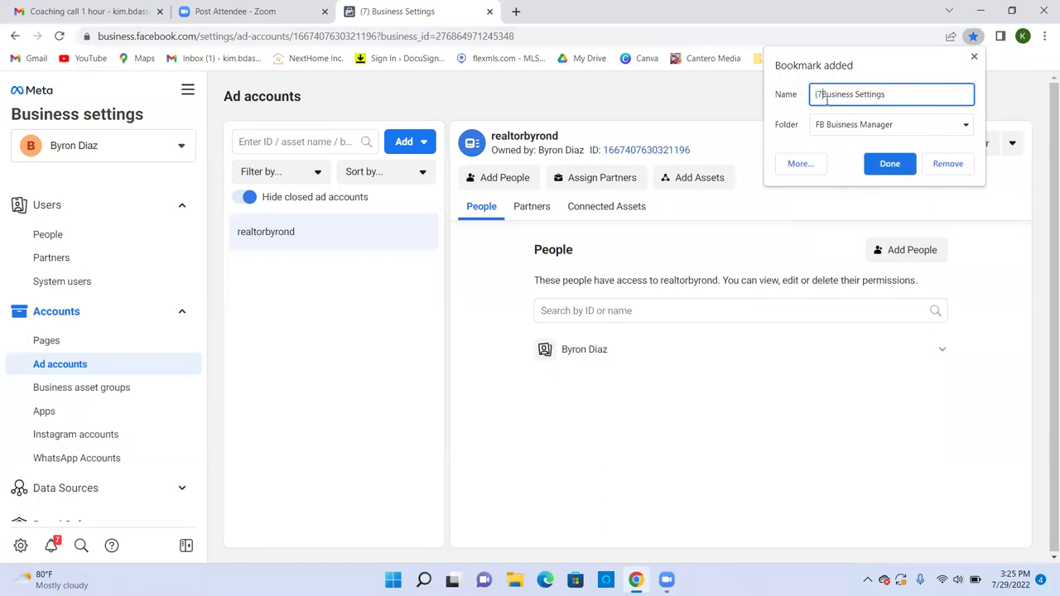
key("Delete")
key("Delete")
key("Delete")
key("Delete")
key("Delete")
key("Delete")
key("Delete")
key("Delete")
key("Delete")
key("Delete")
key("Delete")
key("Delete")
key("Delete")
key("Delete")
key("Delete")
key("Delete")
key("Delete")
type("Add Accounts")
left_click(881, 162)
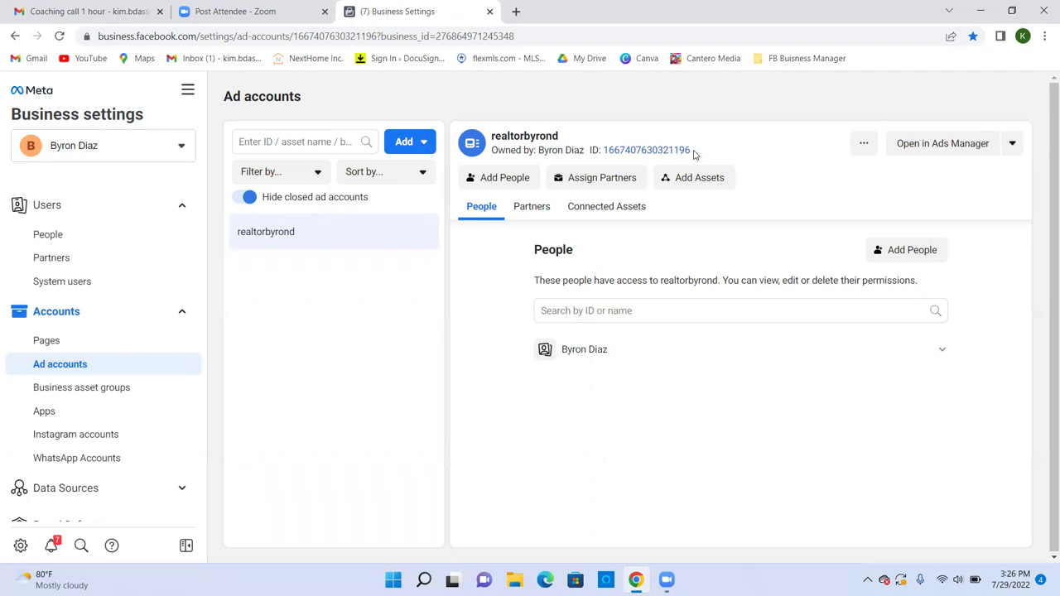
Step: Add the realtorbyrond Instagram account under Instagram accounts via Connect your Instagram account
left_click(91, 388)
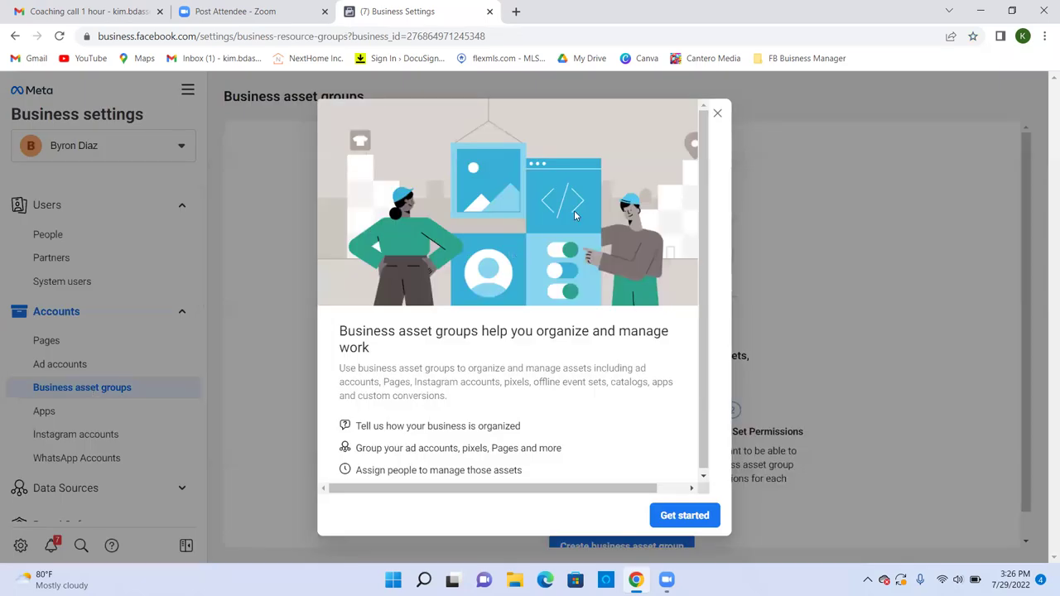
left_click(716, 113)
left_click(95, 437)
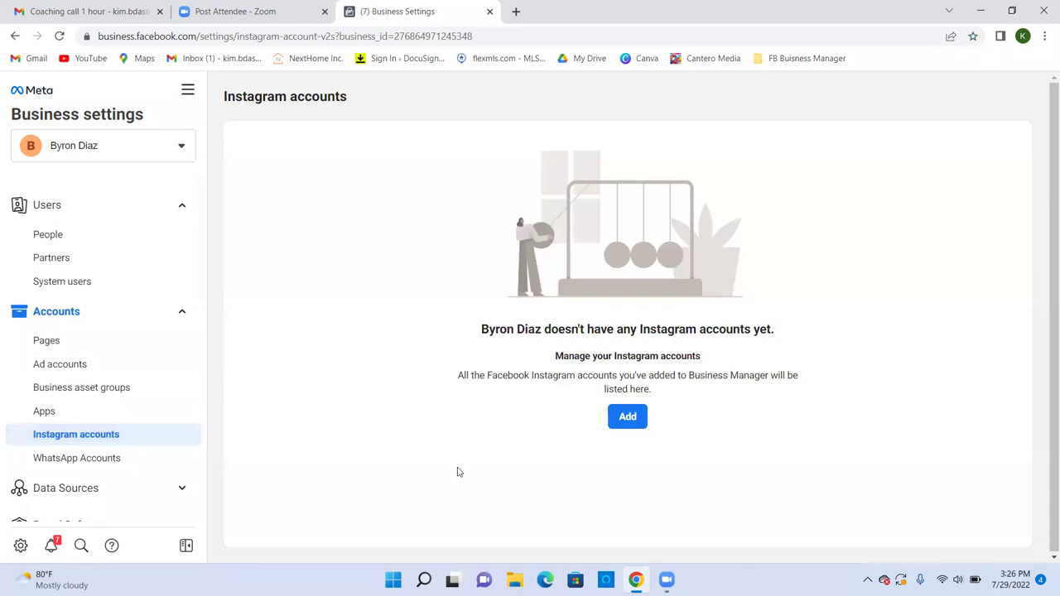
left_click(641, 417)
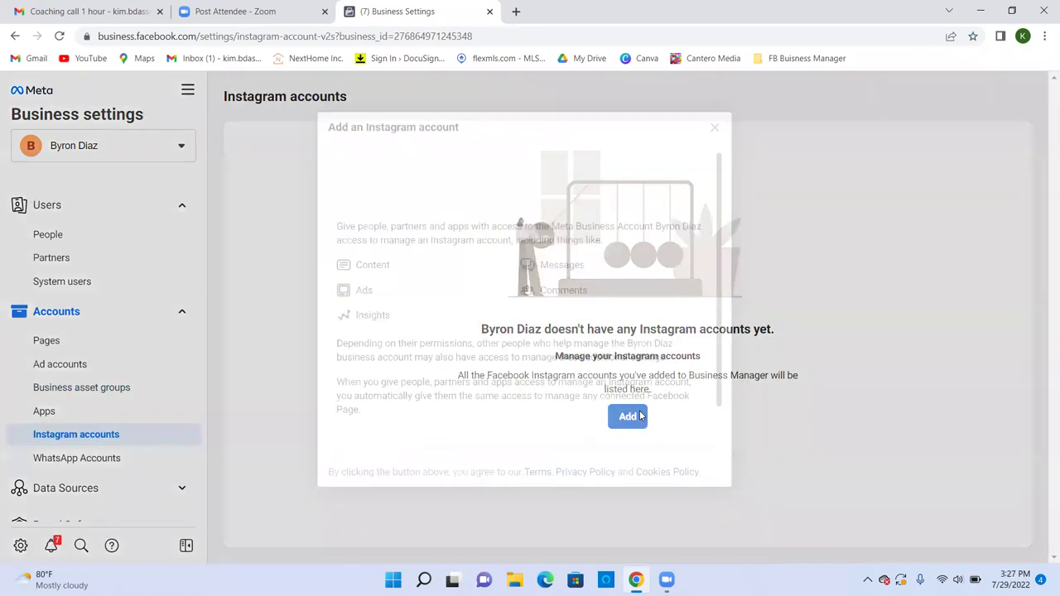
scroll(469, 335, "down", 1)
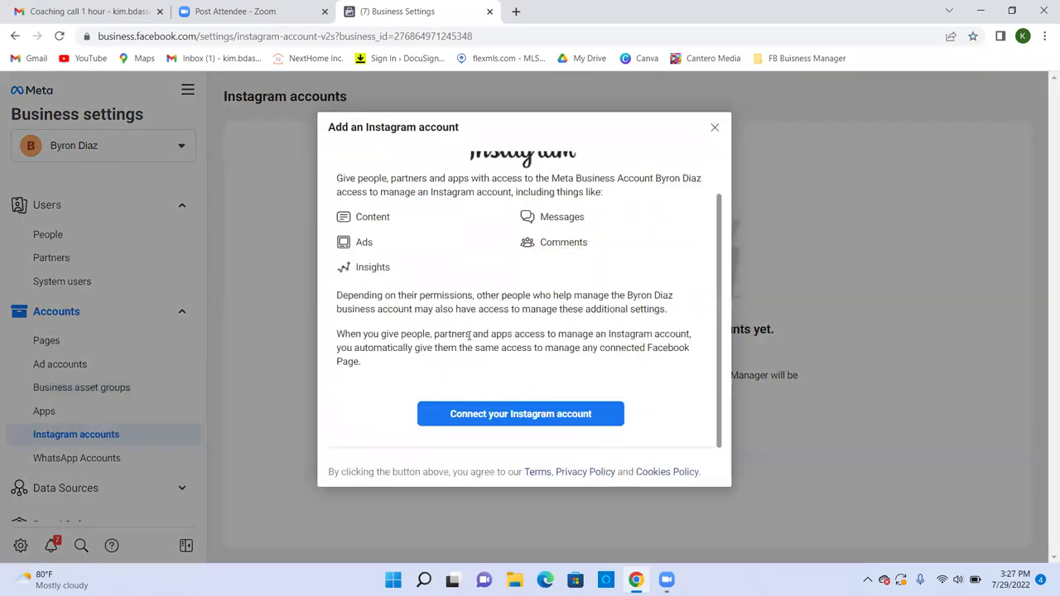
left_click(517, 416)
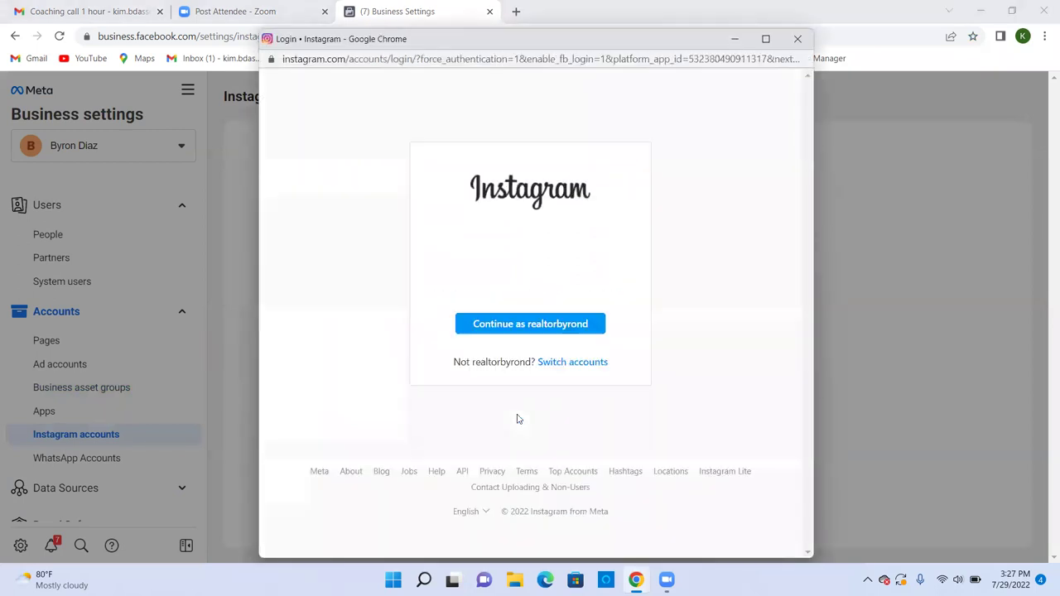
left_click(514, 328)
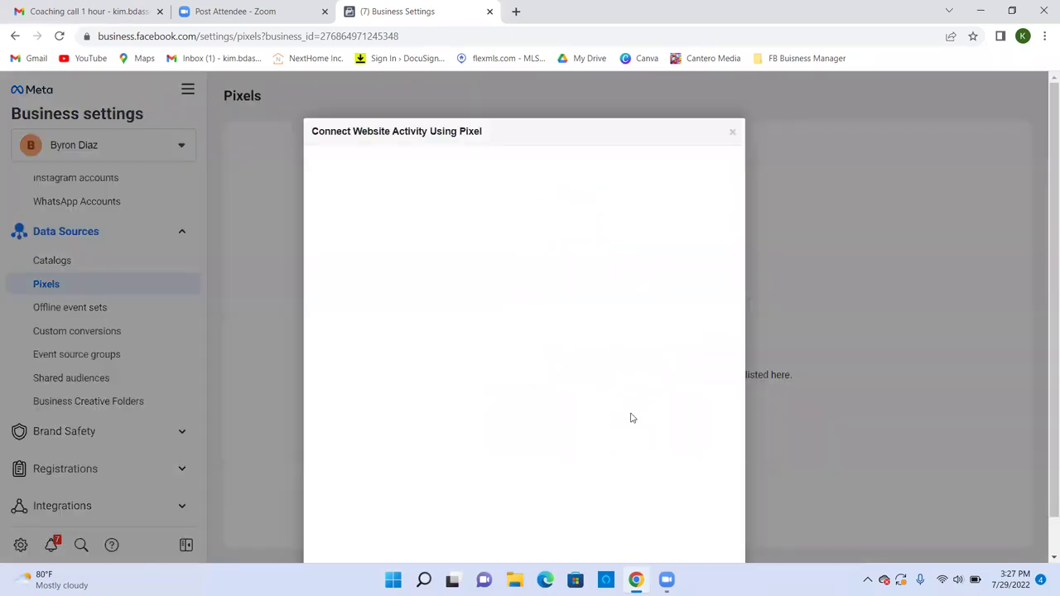
Step: Create a new pixel named realtorbyrond, leaving the website URL blank
left_click(629, 411)
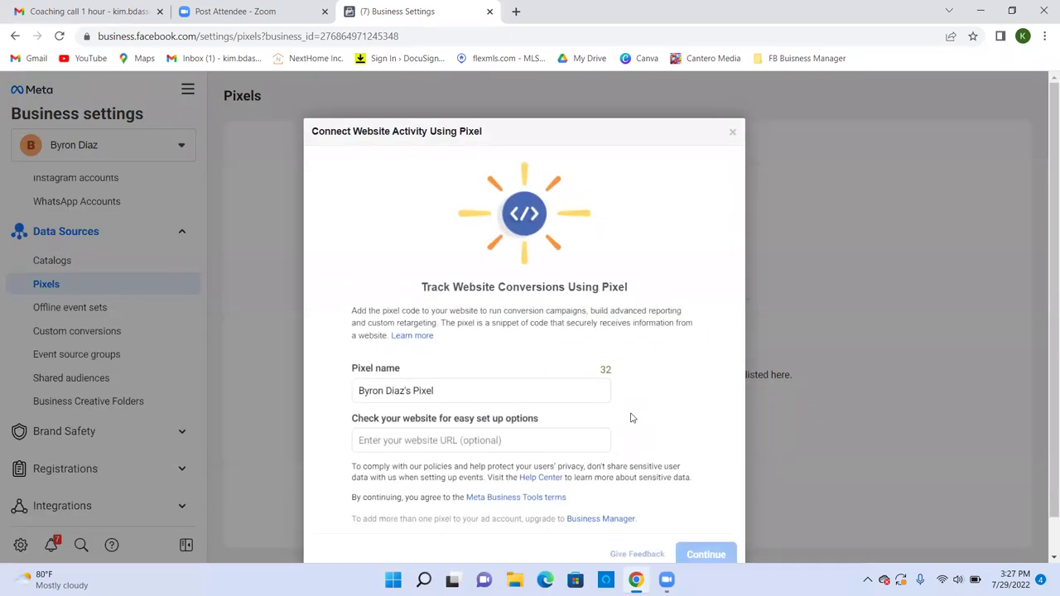
triple_click(526, 351)
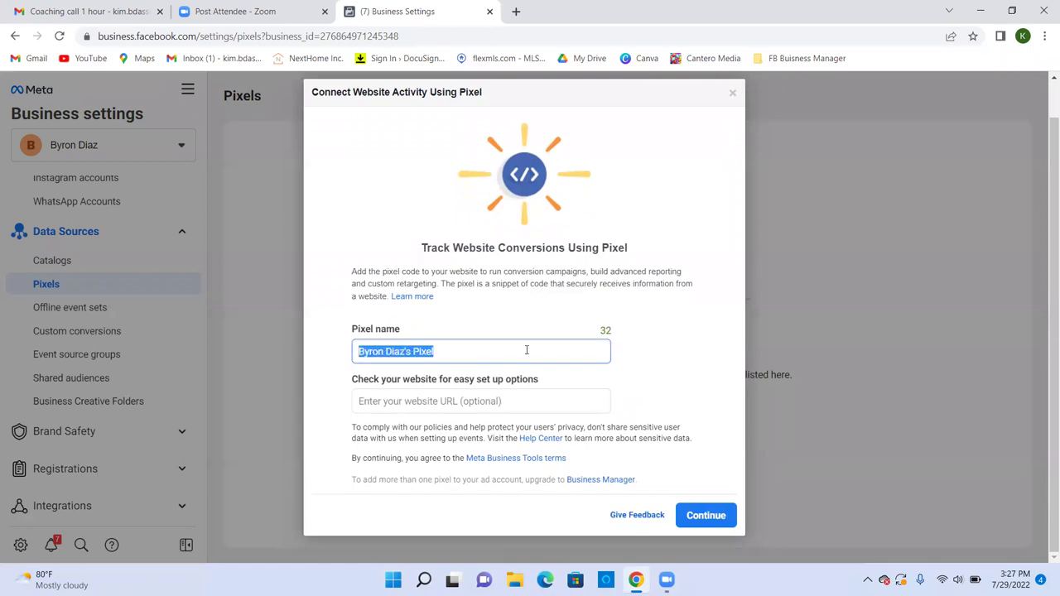
type("real")
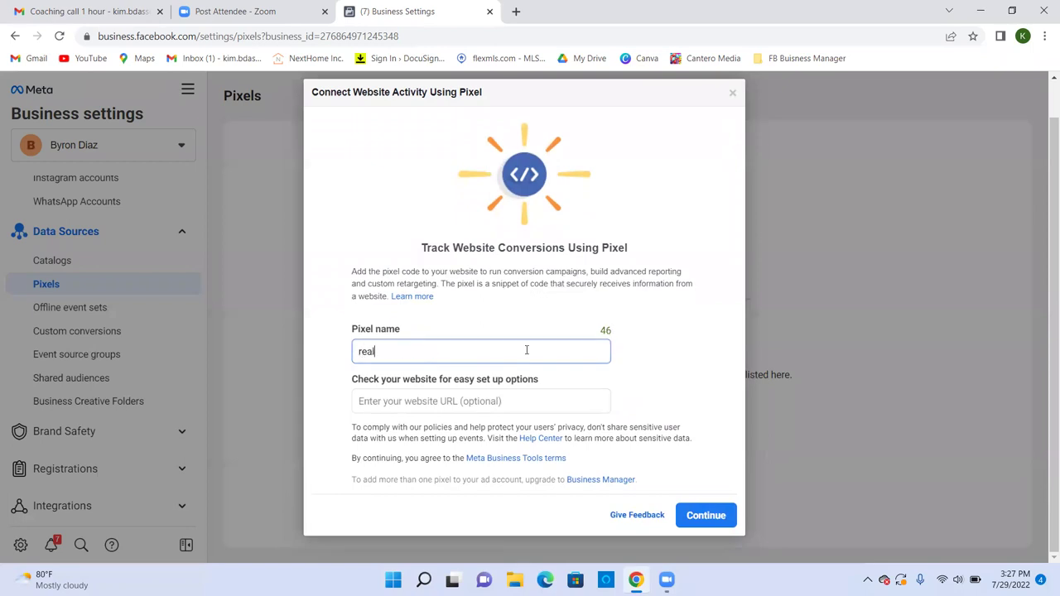
type("torbyrond")
left_click(527, 414)
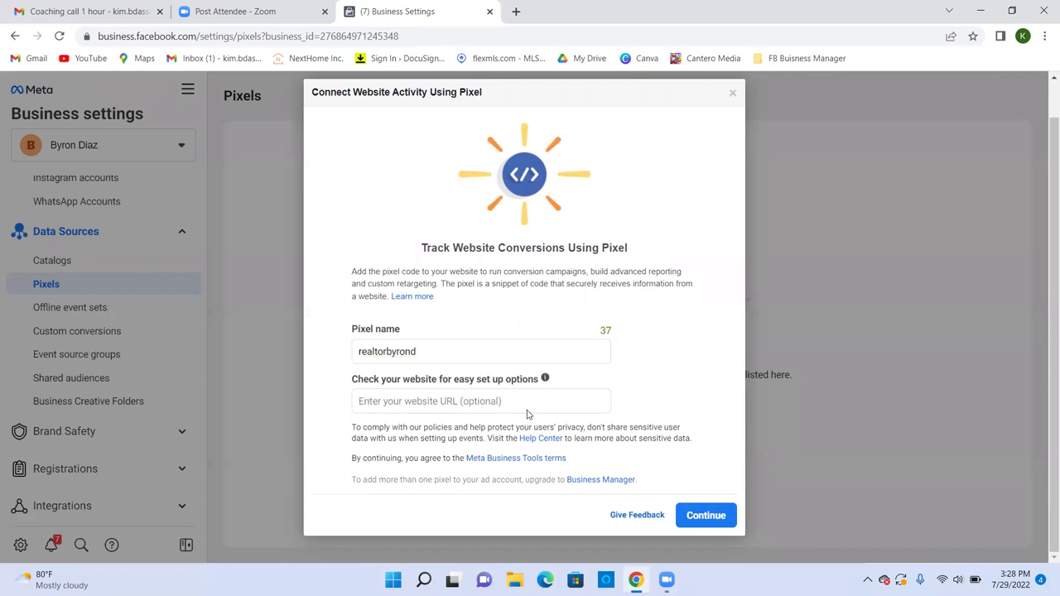
left_click(481, 403)
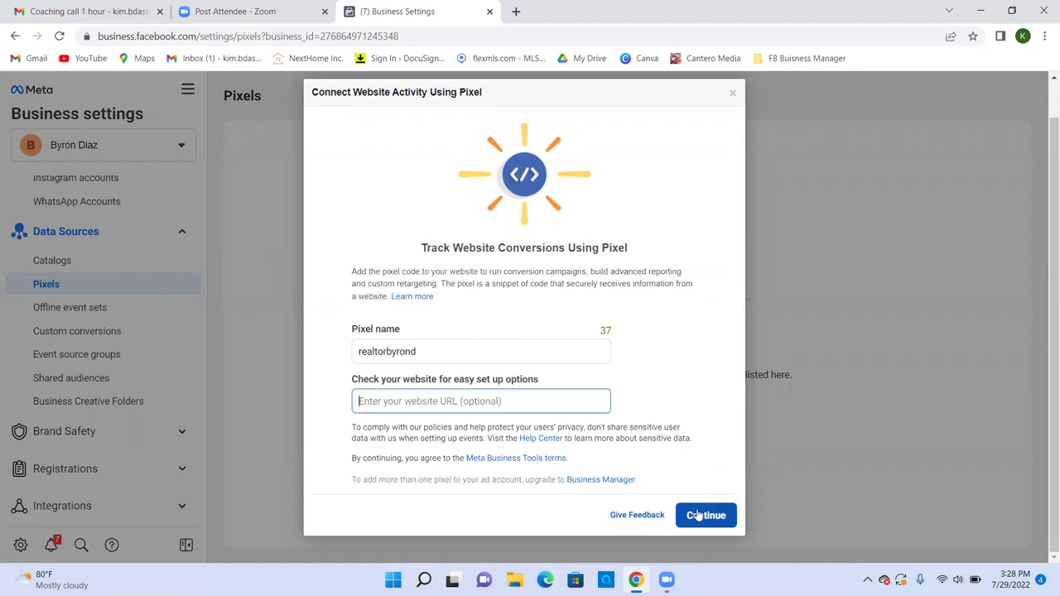
left_click(698, 515)
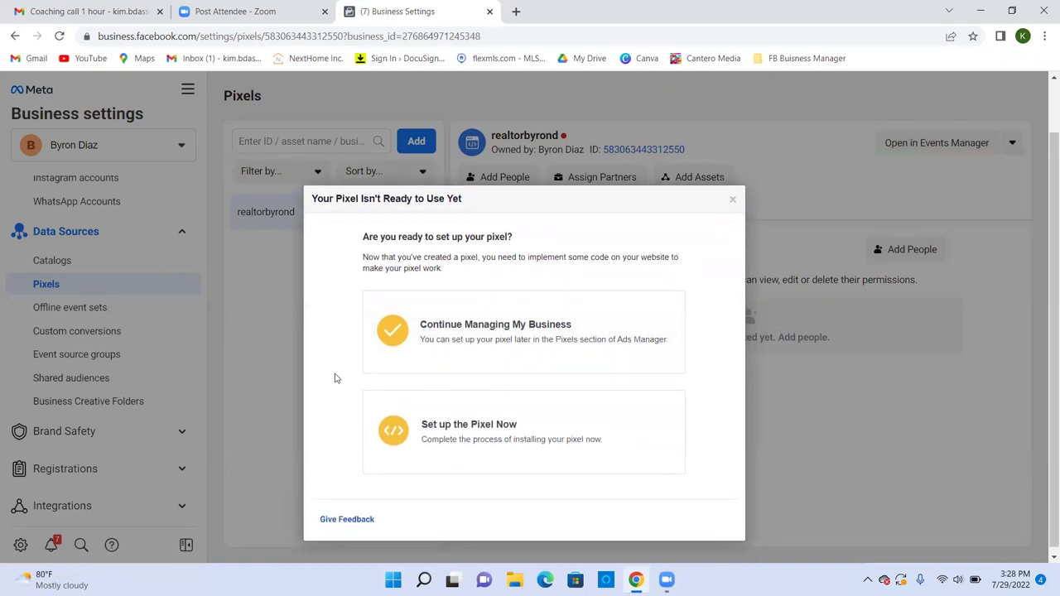
Step: Set up the pixel now by manually adding code, and copy the base code
left_click(524, 443)
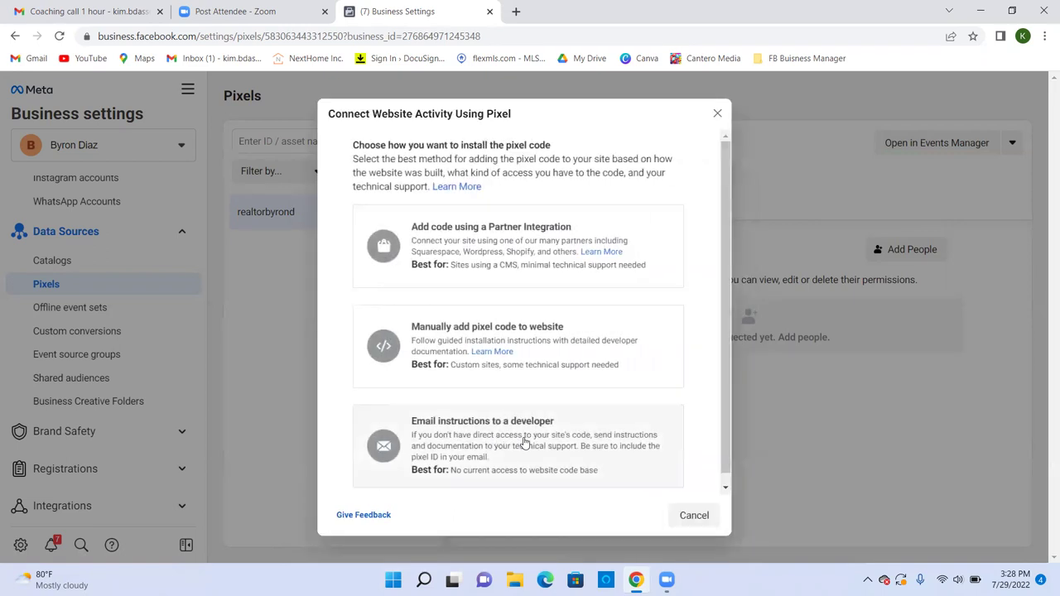
left_click(508, 365)
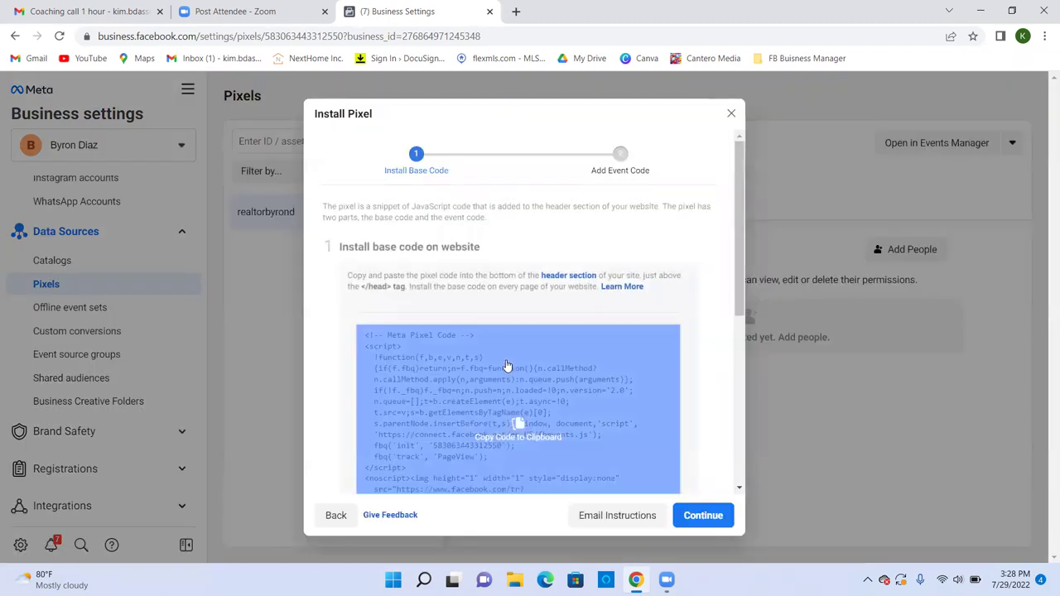
left_click(515, 366)
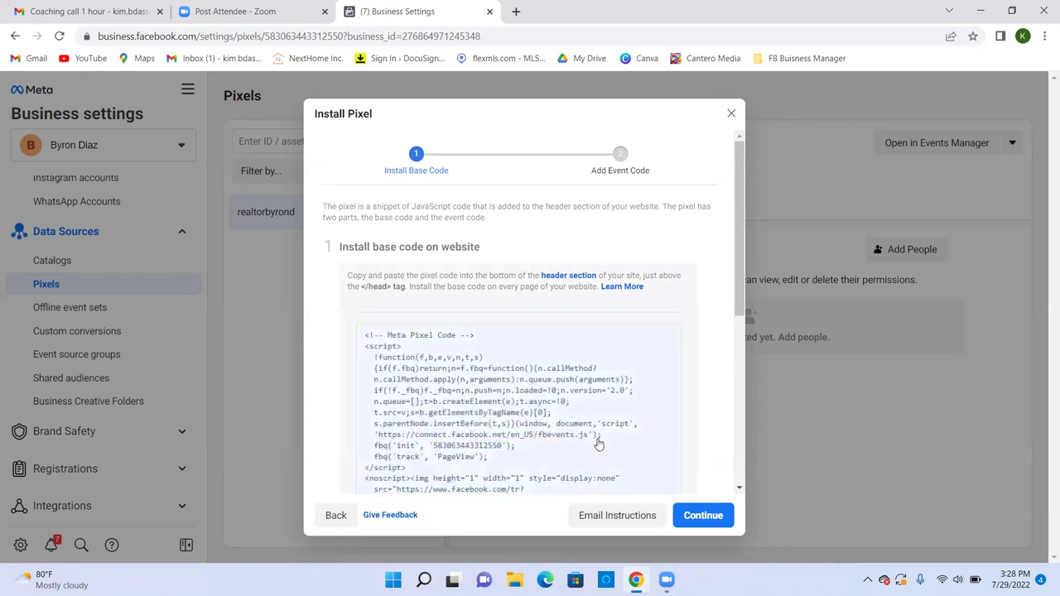
Step: Turn on Automatic Advanced Matching and skip event code setup for now
scroll(597, 442, "down", 3)
scroll(597, 441, "down", 2)
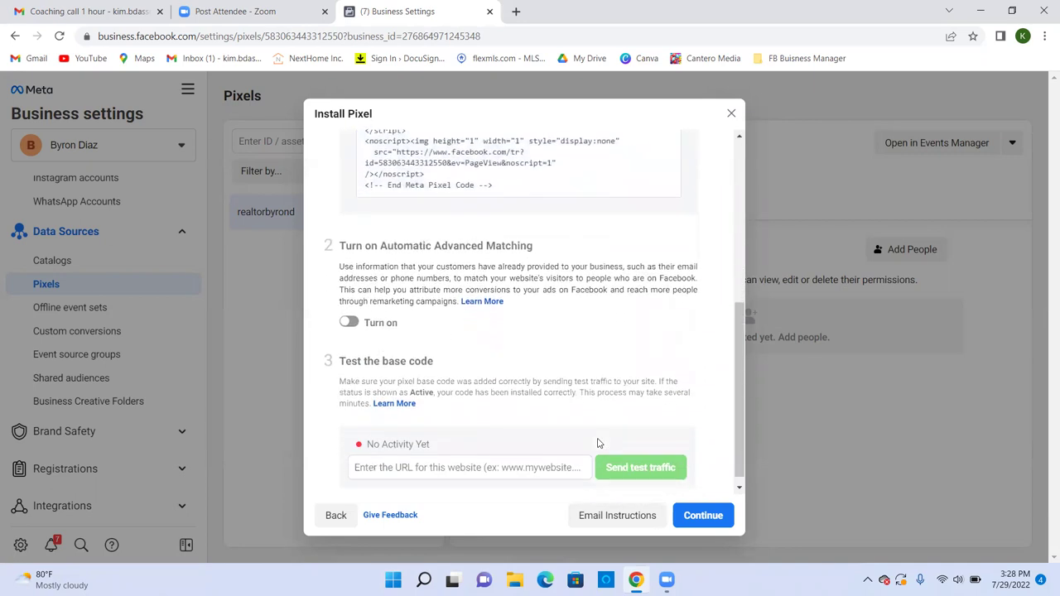
left_click(349, 322)
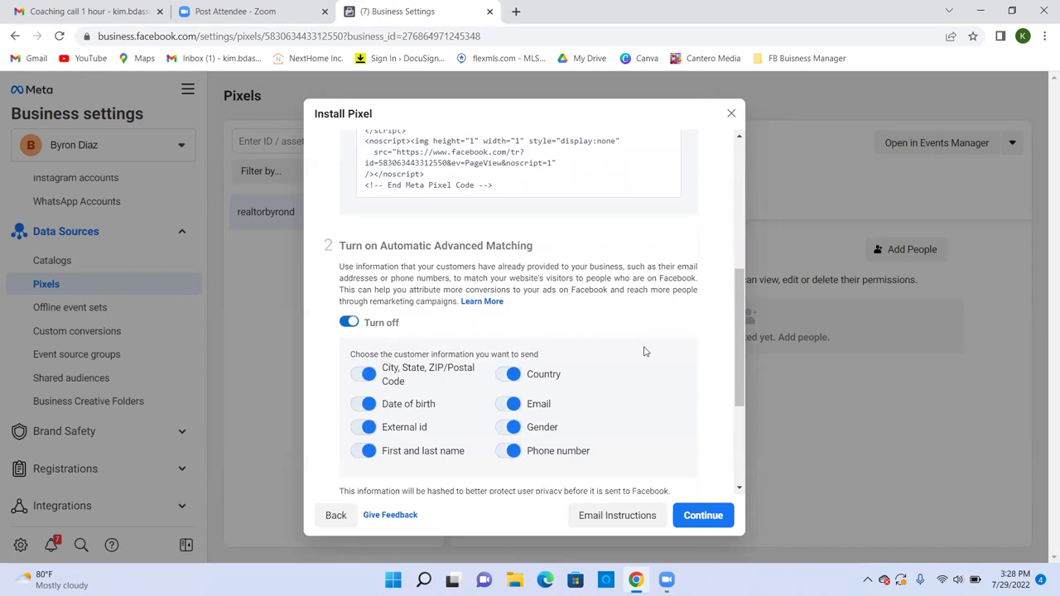
scroll(644, 352, "down", 2)
left_click(700, 514)
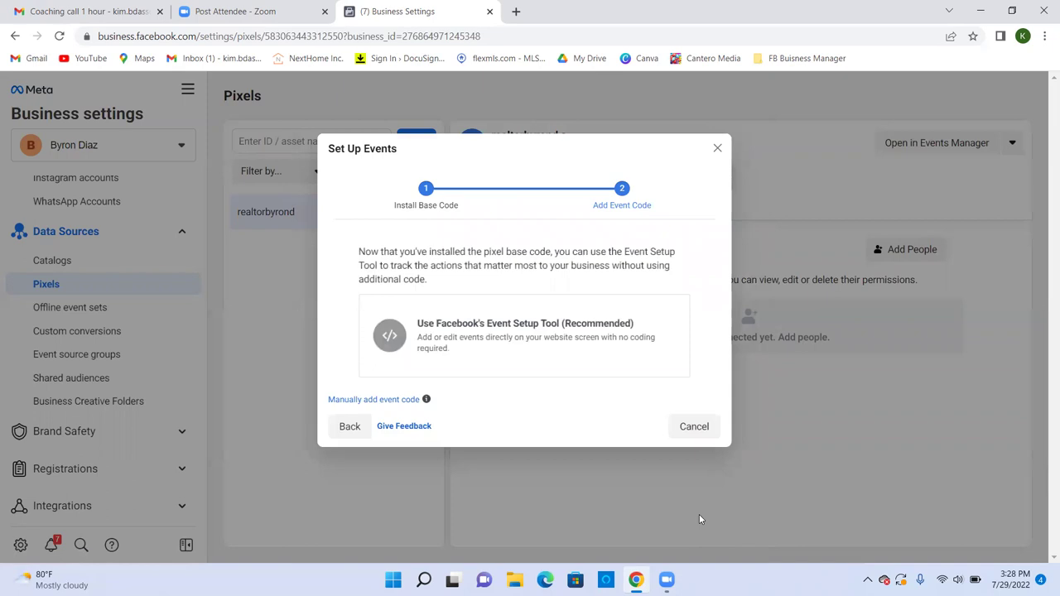
left_click(698, 424)
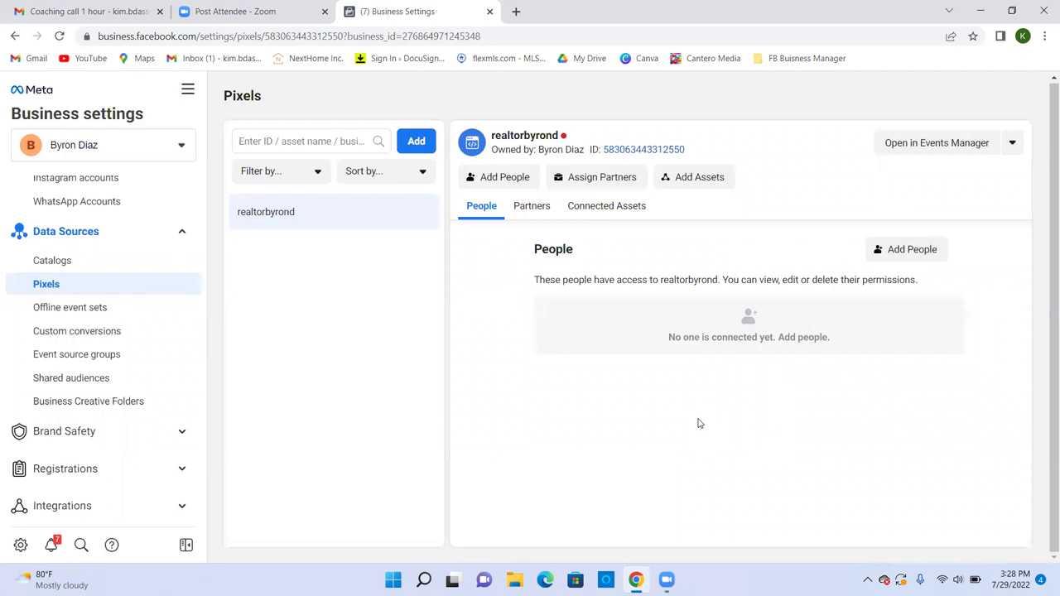
Step: Start a new Gmail message to the first recipient with the pixel code pasted in the body
left_click(125, 15)
left_click(82, 156)
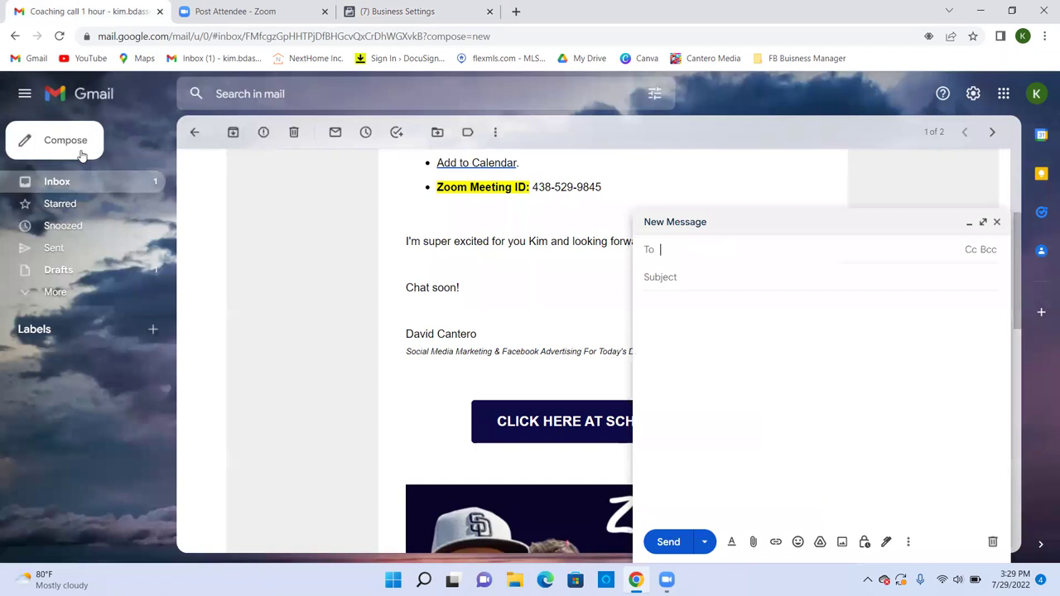
type("by")
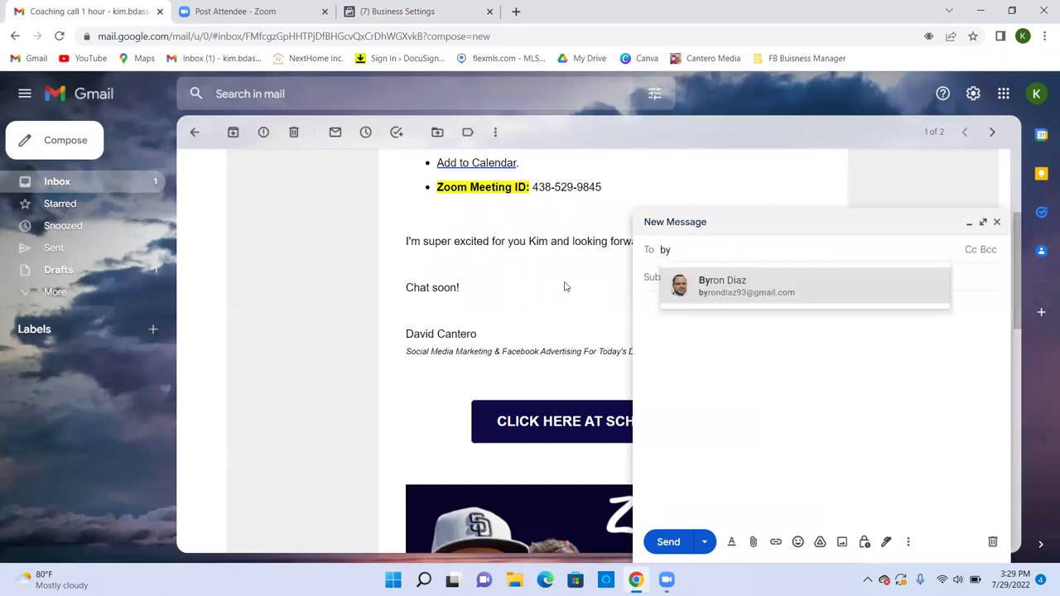
left_click(702, 293)
left_click(706, 329)
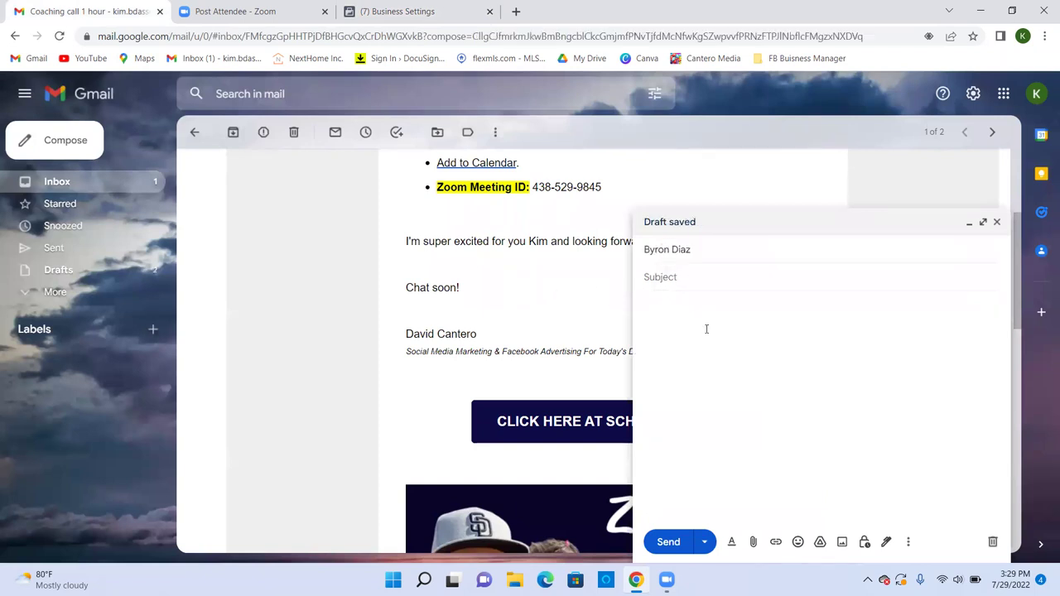
key("ctrl+v")
Step: Add the second recipient, enter the subject 'FB pixel', and send the email
left_click(686, 268)
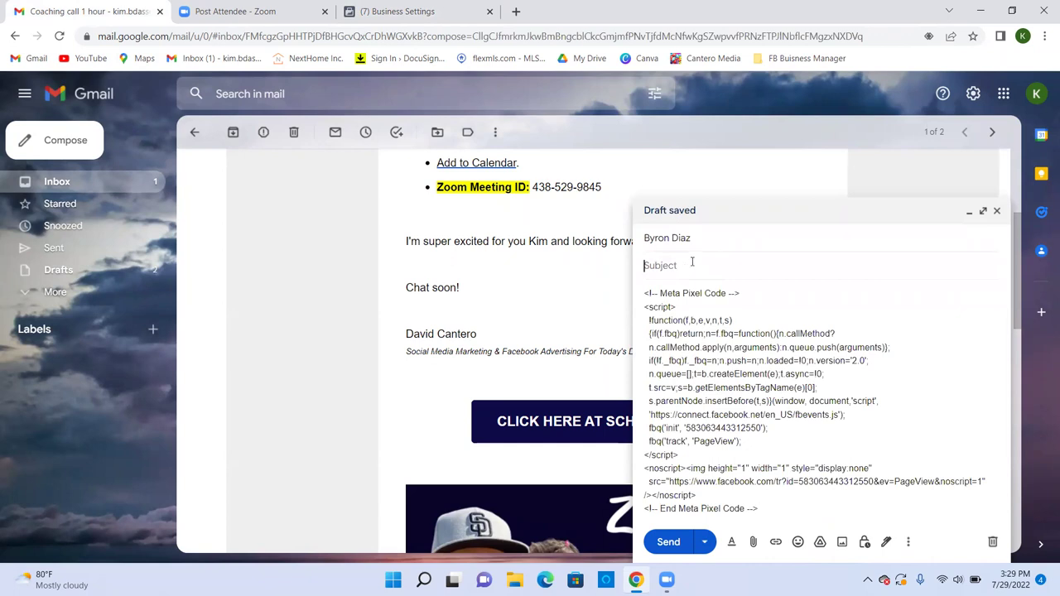
left_click(714, 240)
type("ki")
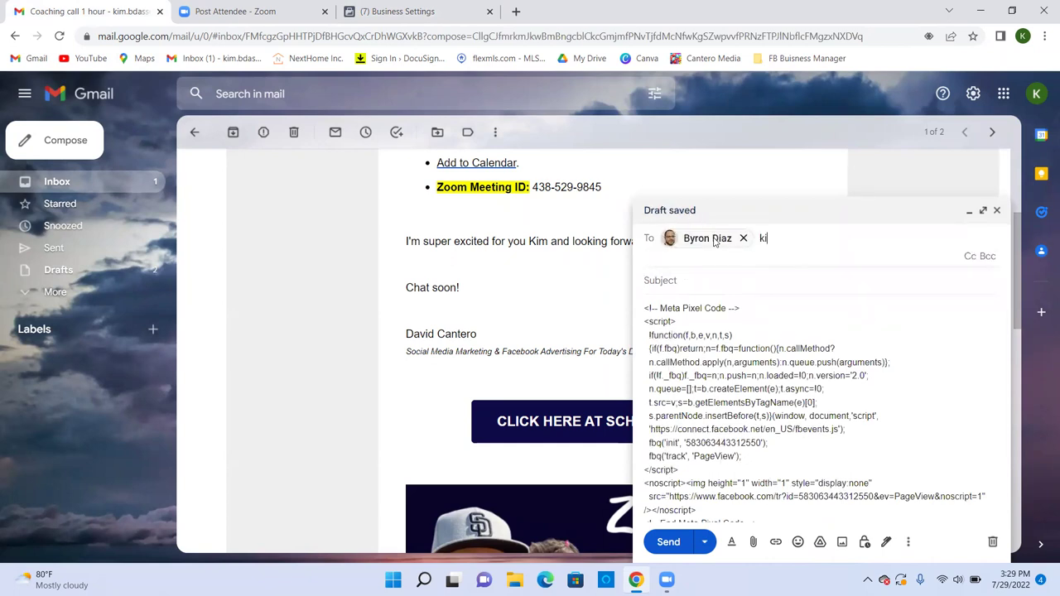
left_click(836, 281)
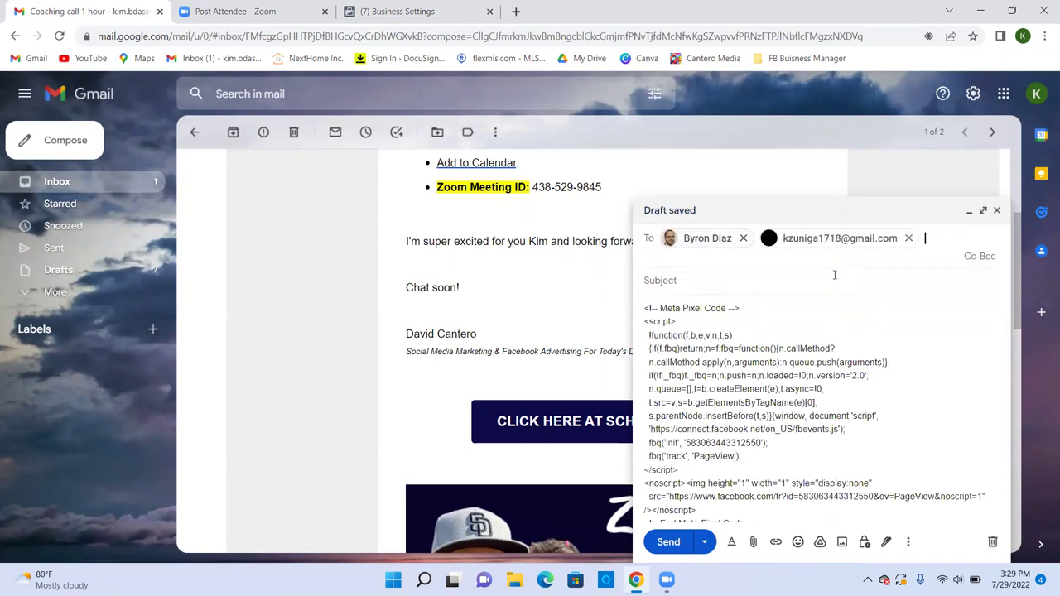
left_click(735, 278)
type("FB pixel")
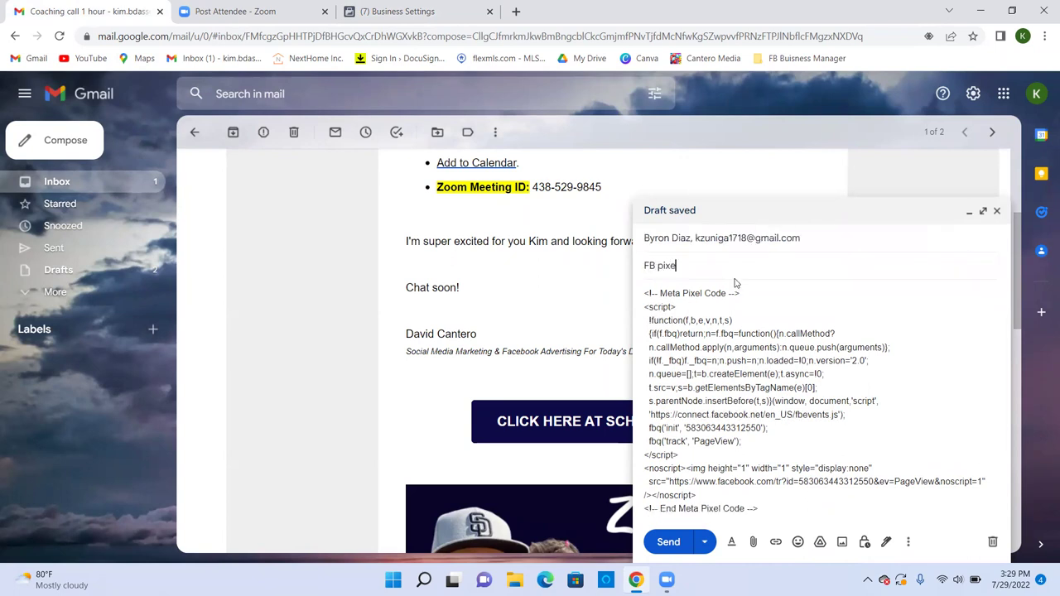
left_click(673, 550)
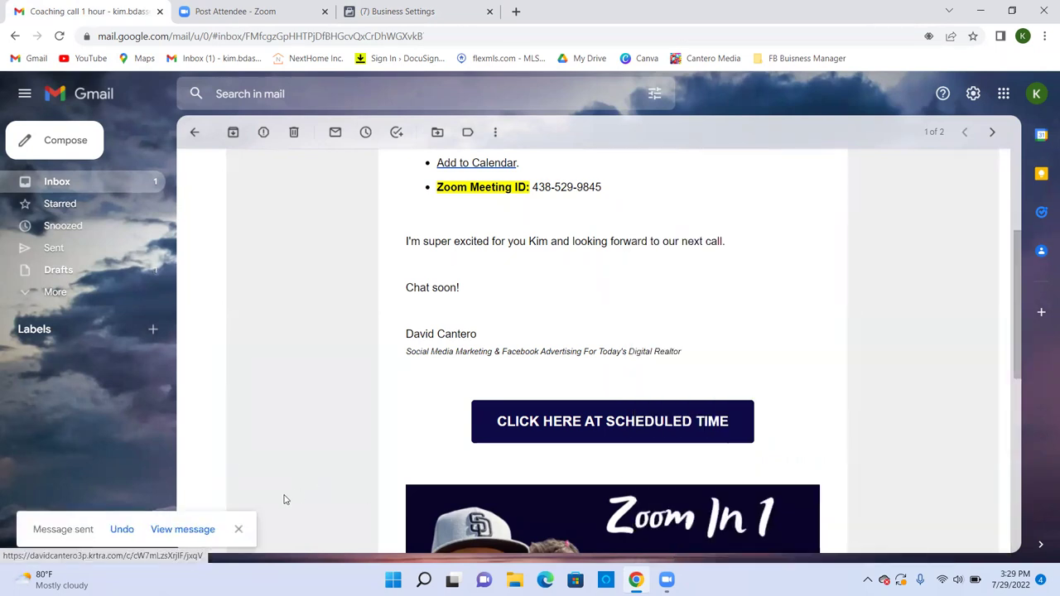
left_click(240, 530)
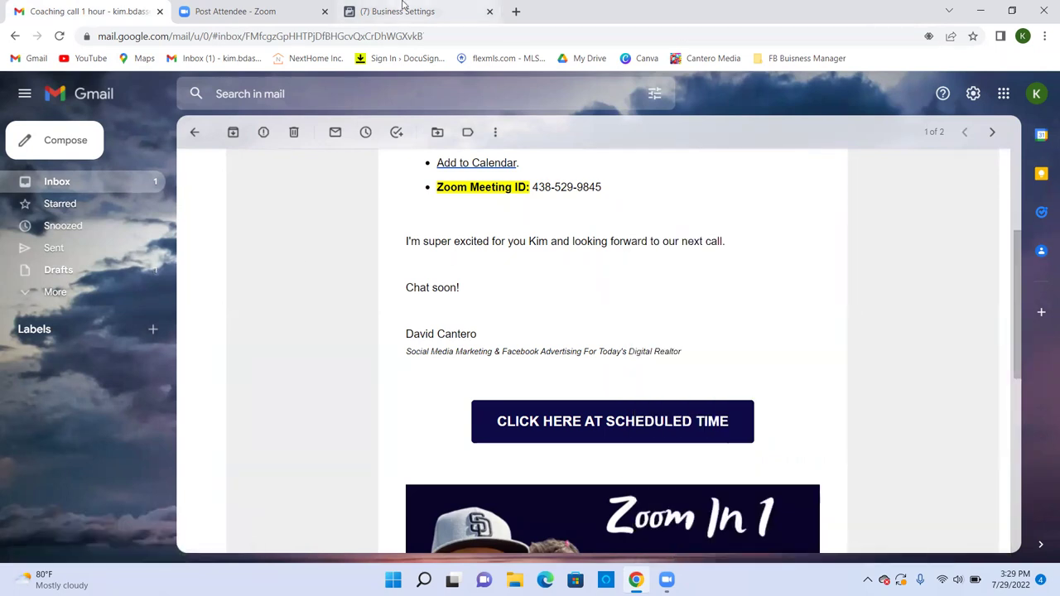
Step: Return to Business Settings and open Add People for the realtorbyrond pixel
left_click(403, 7)
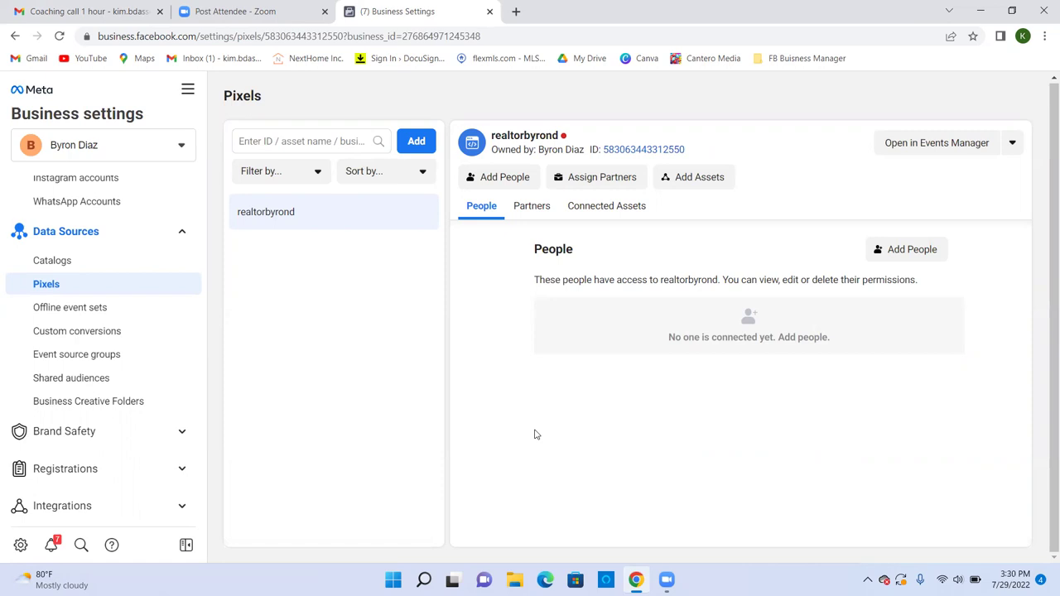
left_click(506, 176)
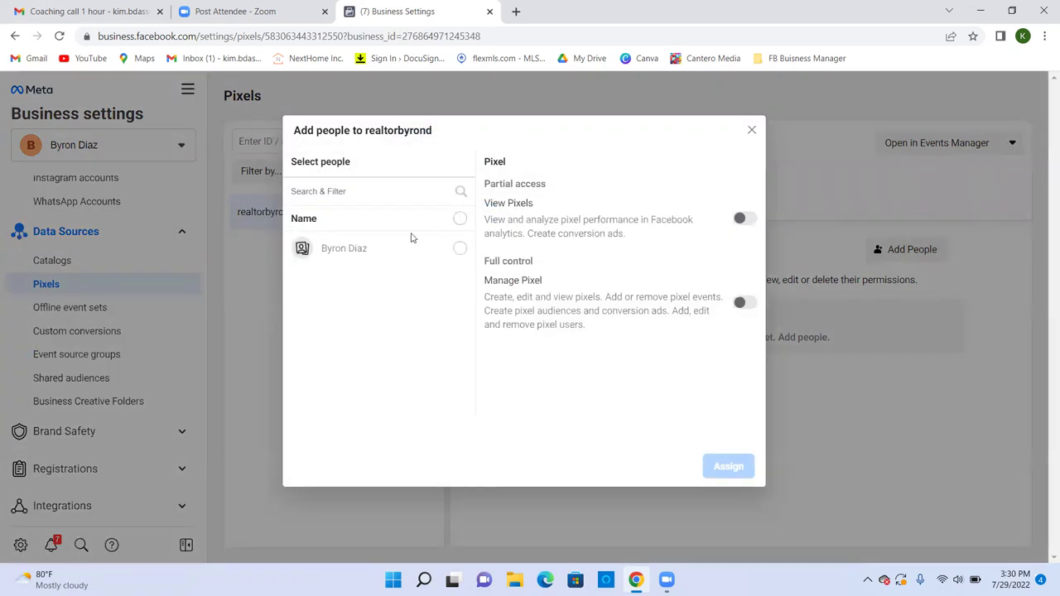
Step: Assign the business's person to the pixel with Manage Pixel full control
left_click(449, 248)
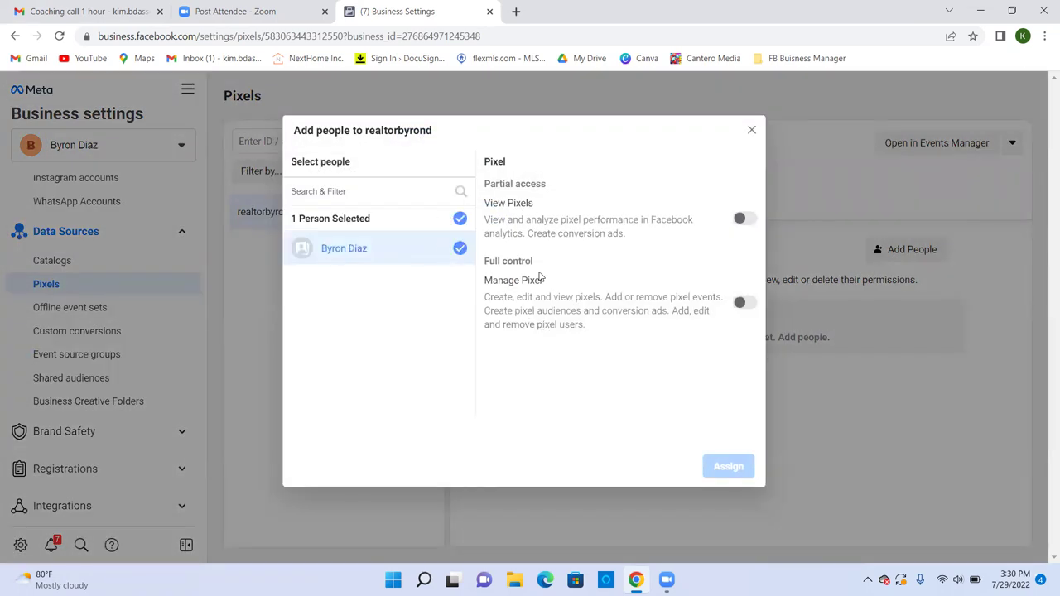
left_click(745, 305)
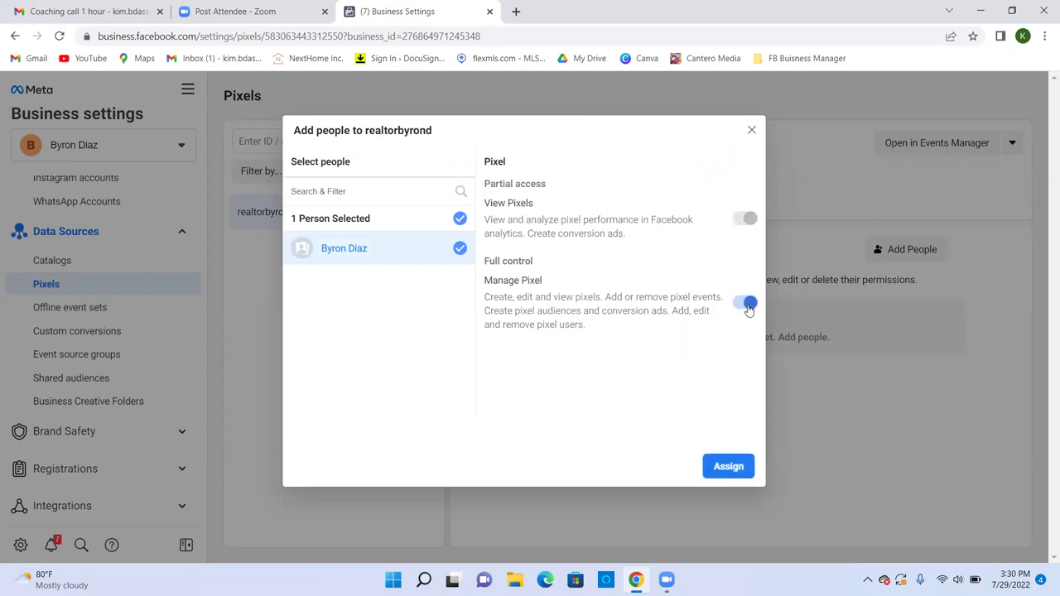
left_click(726, 465)
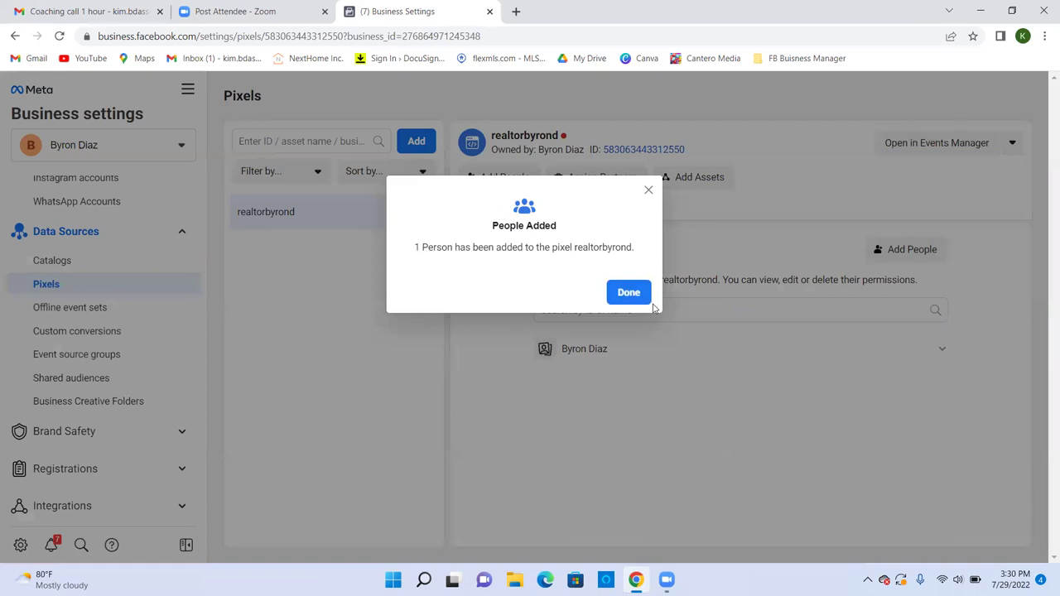
left_click(629, 292)
Step: Connect the ad account to the pixel through Add Assets
left_click(715, 175)
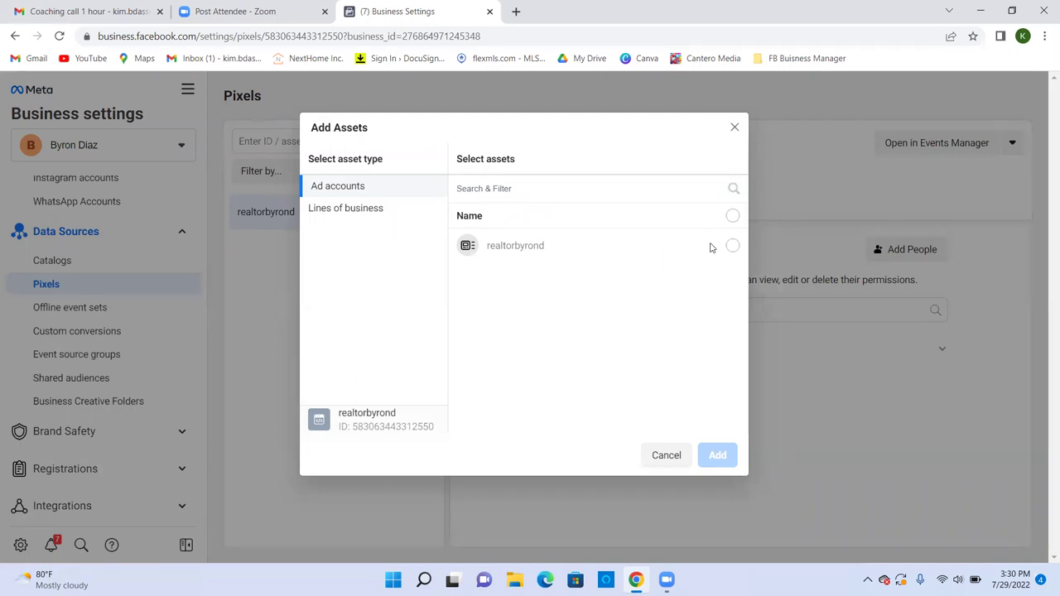
left_click(712, 245)
left_click(715, 453)
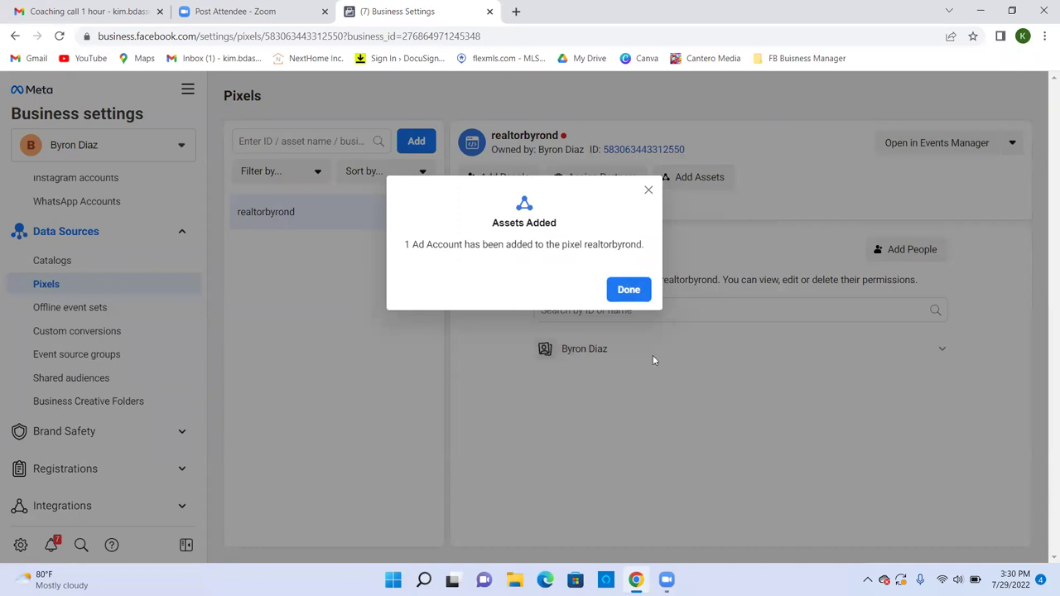
left_click(621, 291)
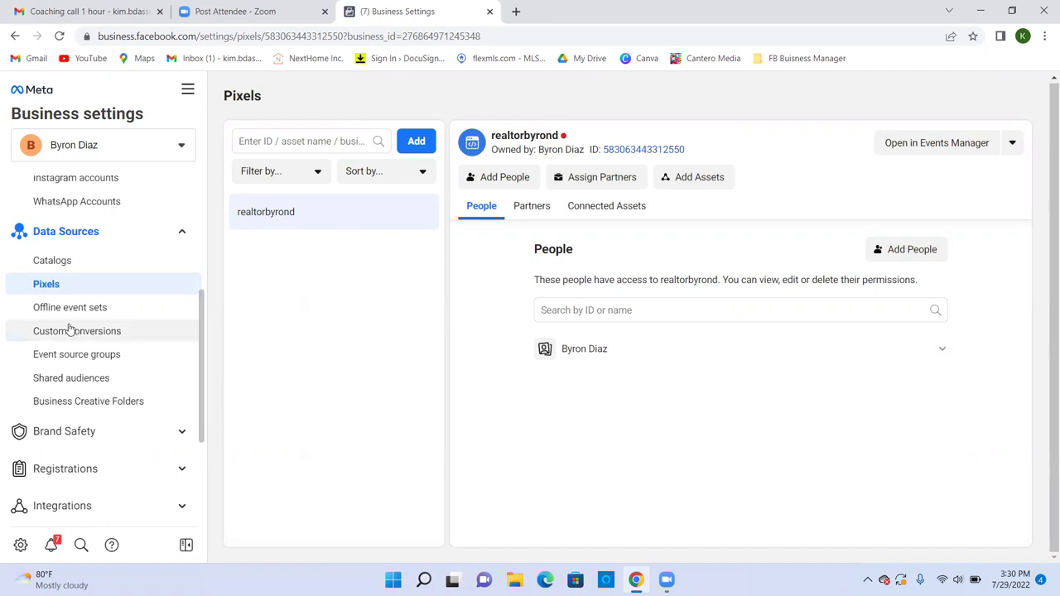
Step: Expand Brand Safety in the sidebar and go to the Domains page
left_click(90, 439)
scroll(91, 446, "down", 3)
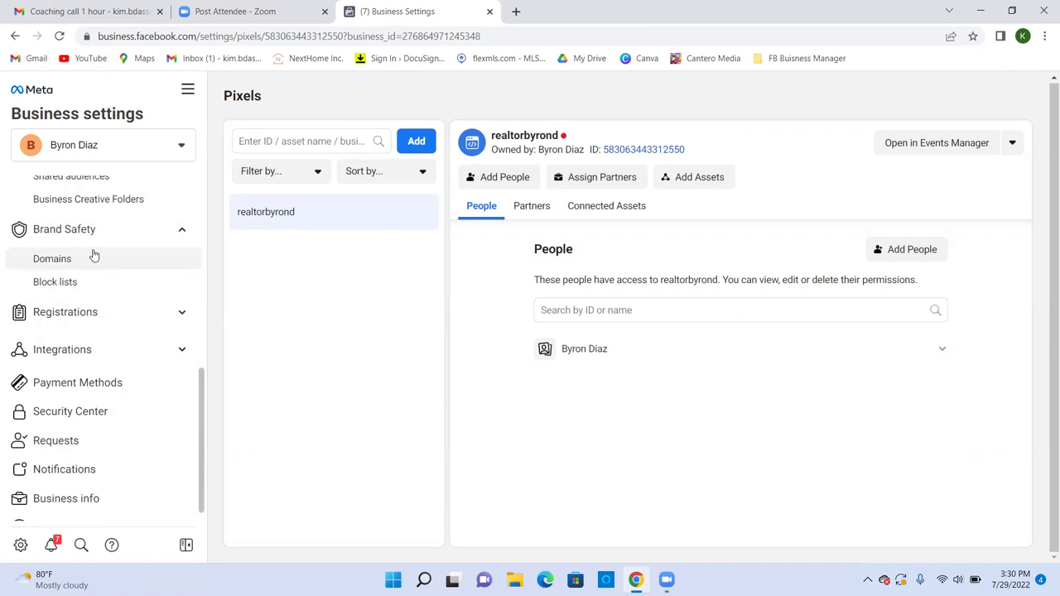
left_click(516, 11)
type("go")
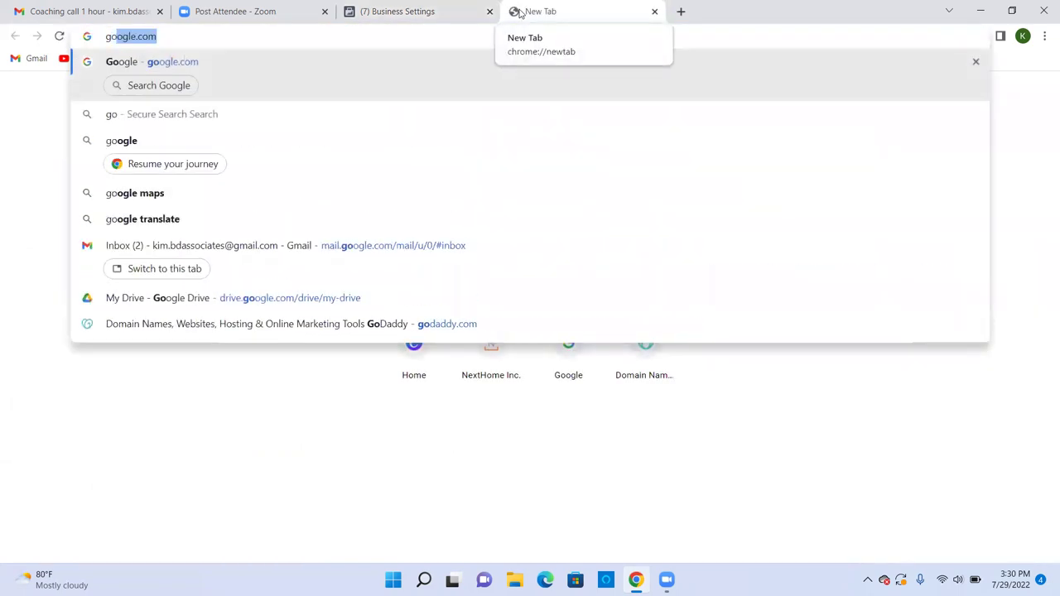
type("d")
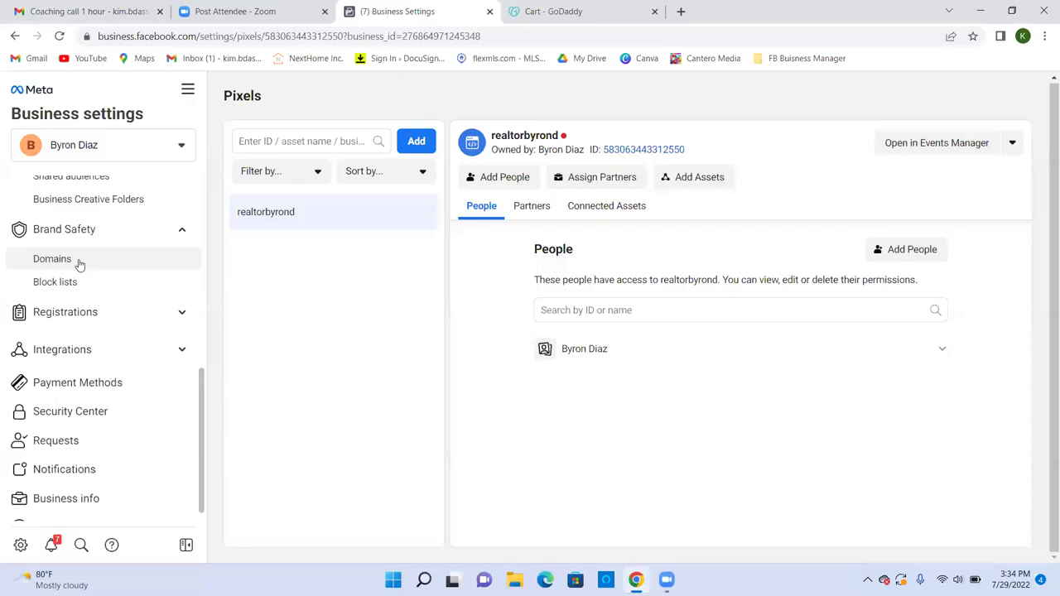
left_click(79, 262)
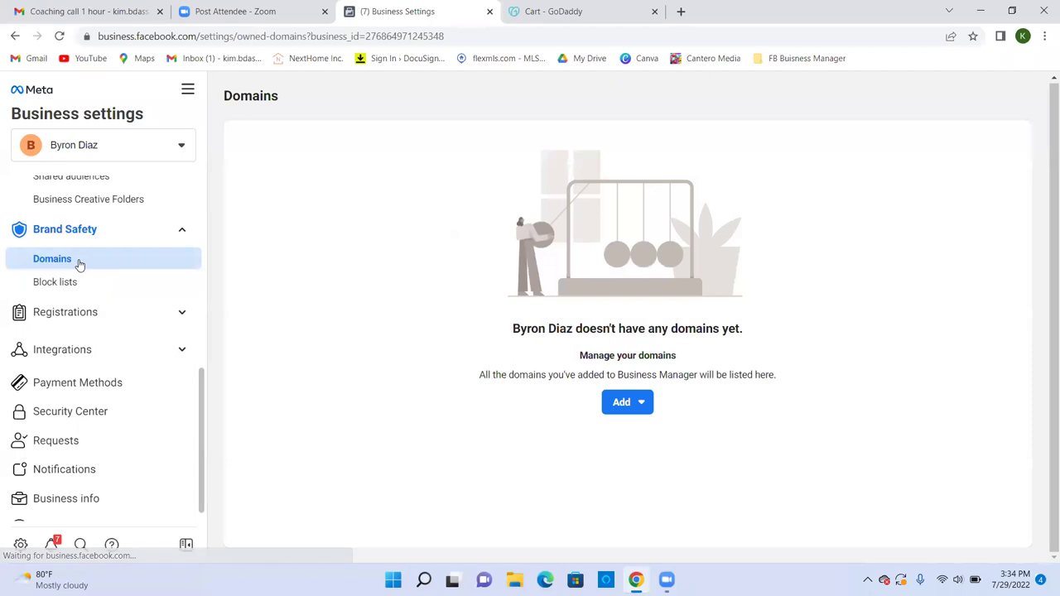
Step: Create the domain realtorbyrond.com, then go to the Business Info page
left_click(644, 403)
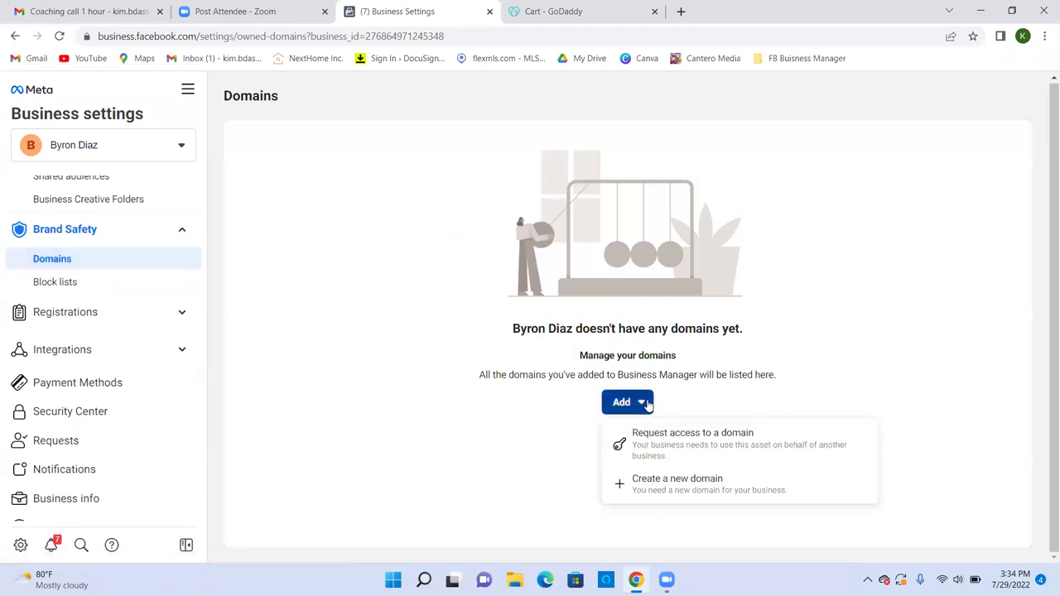
left_click(676, 485)
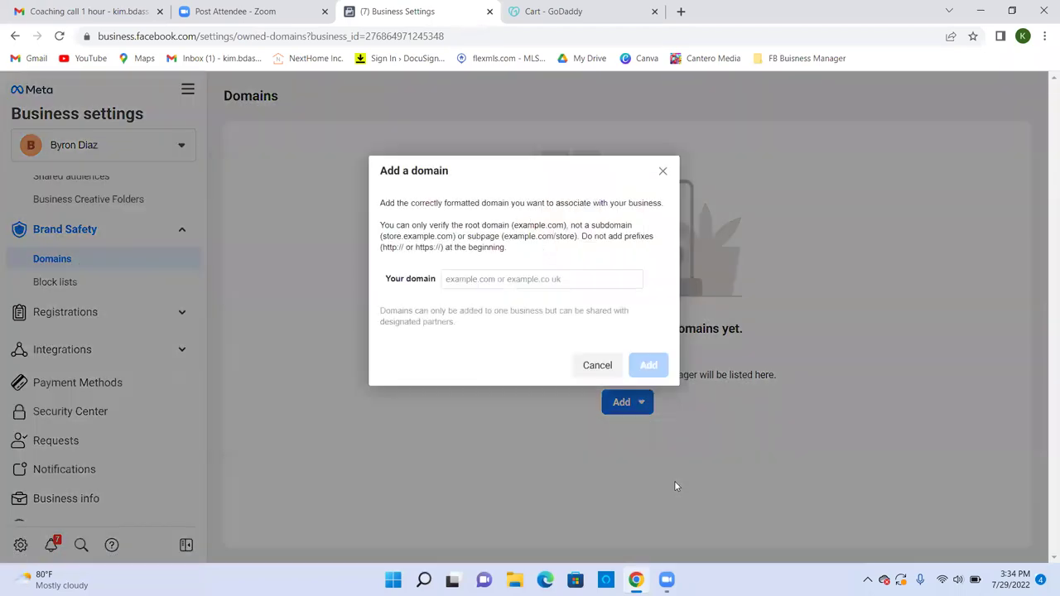
left_click(509, 282)
type("rea")
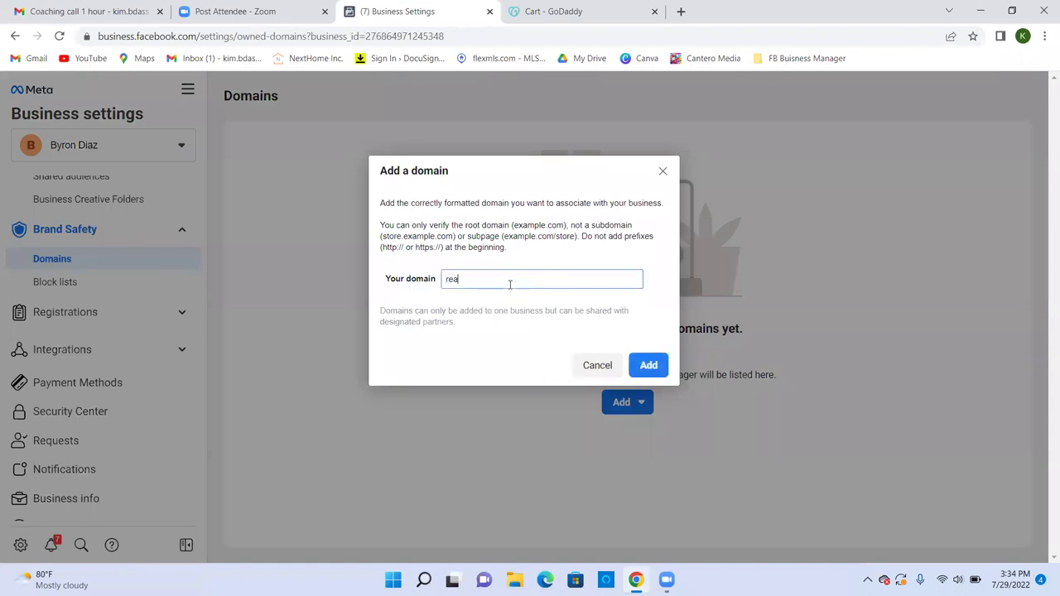
type("ltorbyrond")
left_click(639, 369)
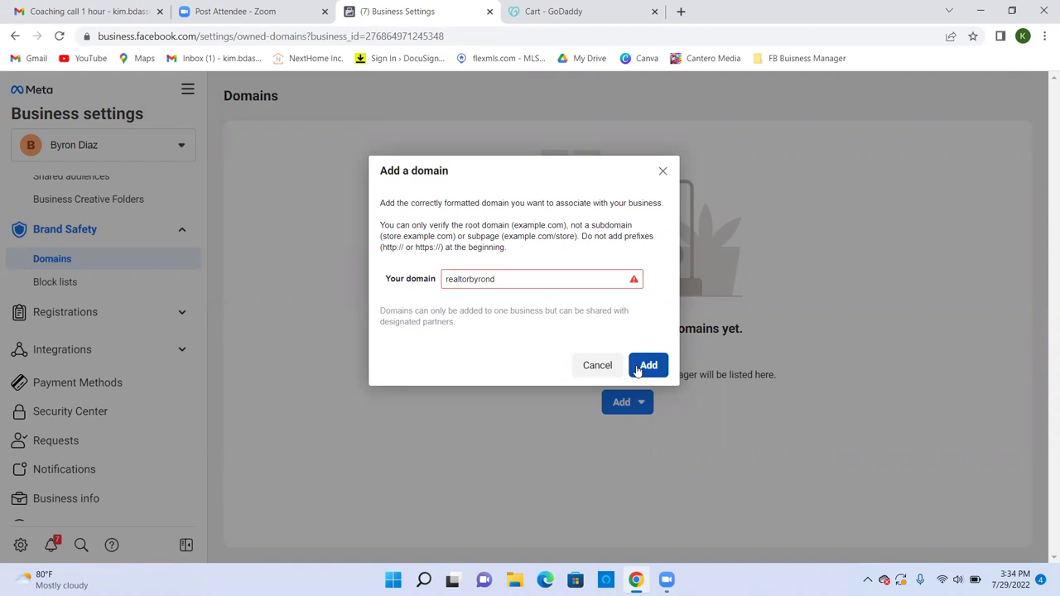
left_click(524, 286)
type(".com")
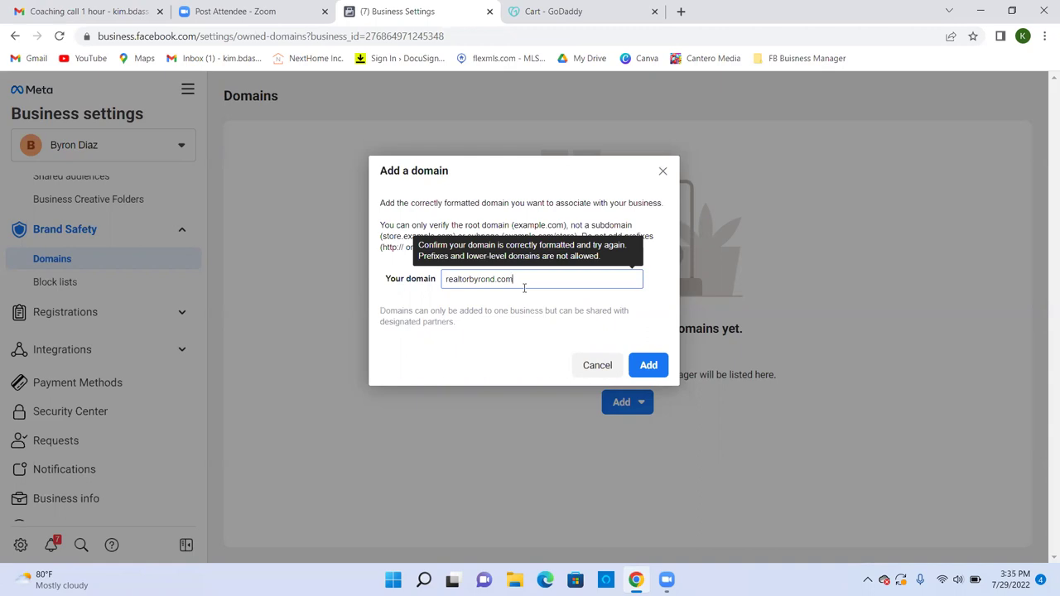
left_click(644, 365)
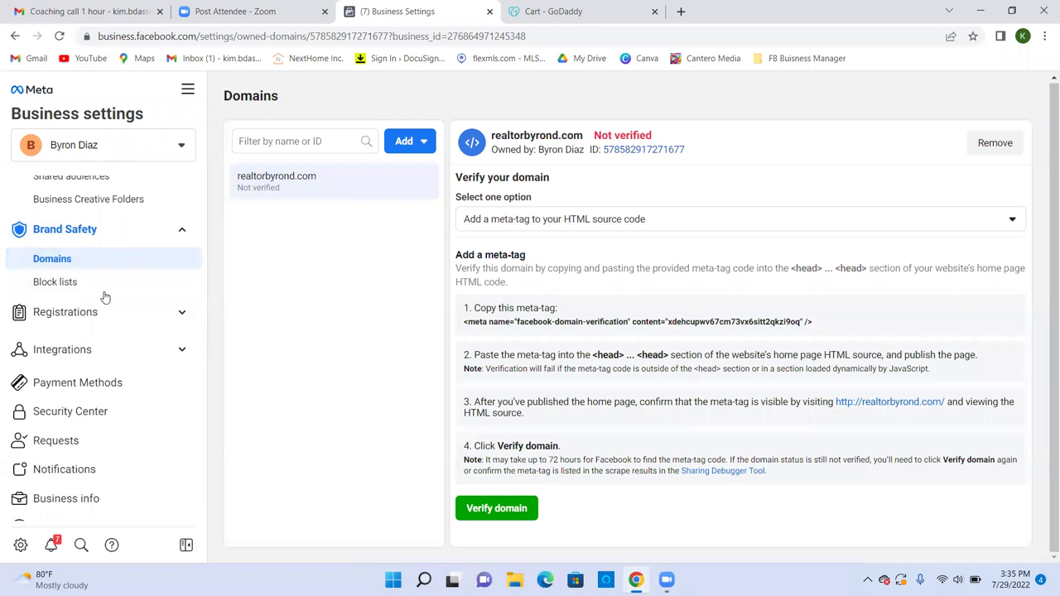
left_click(96, 498)
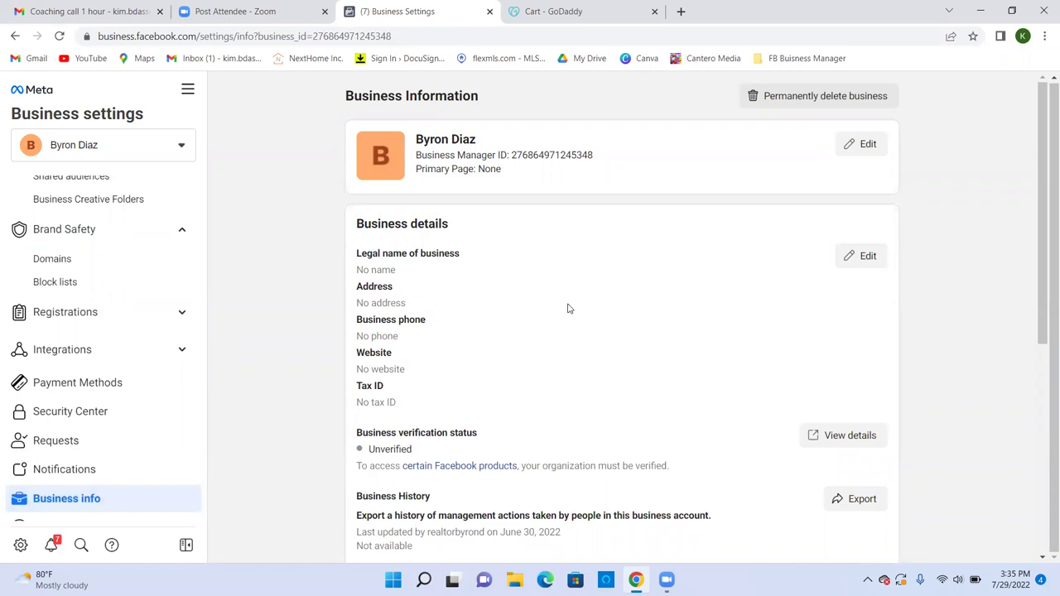
Step: Change the business name to realtorbyrond and save
left_click(865, 146)
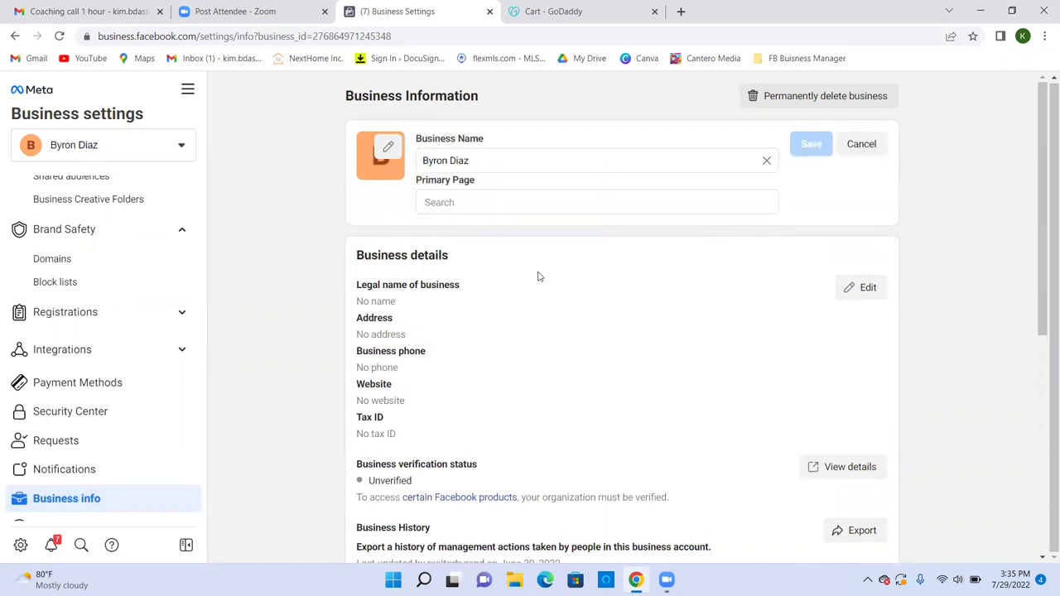
left_click(490, 162)
key("ctrl+a")
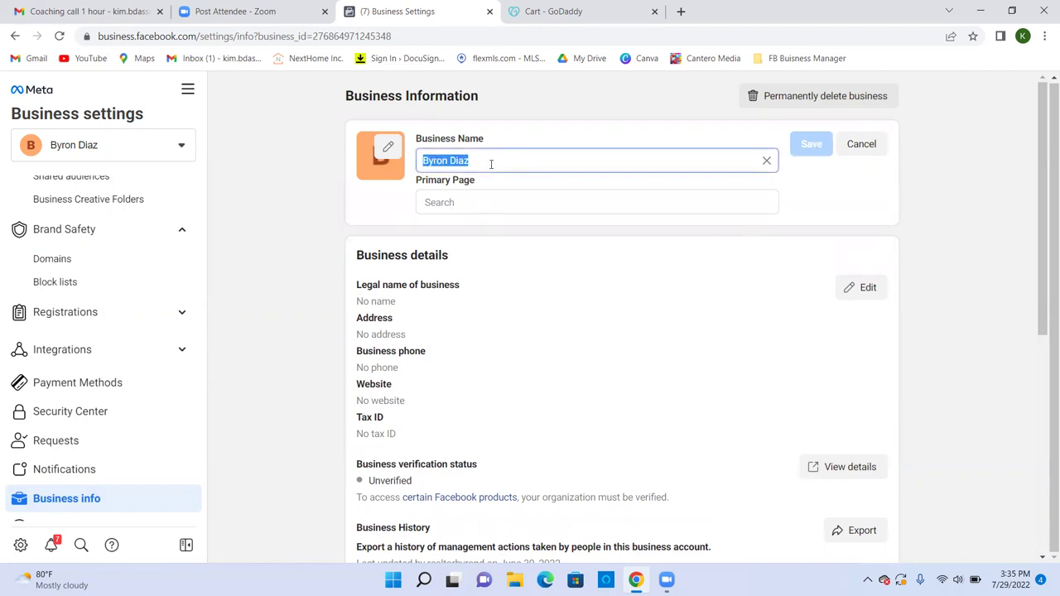
type("realtorbyrond")
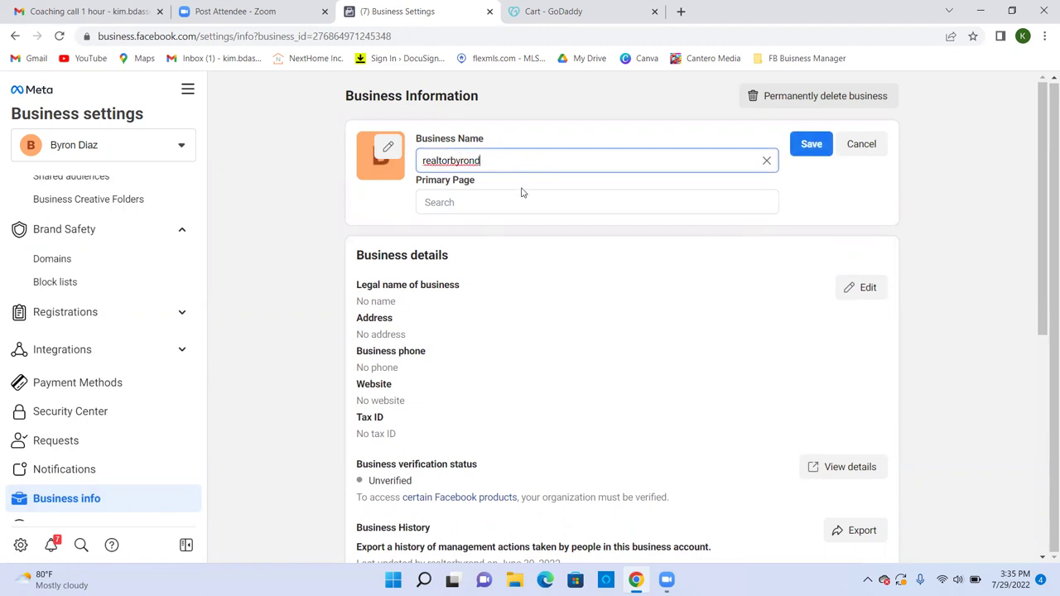
left_click(807, 144)
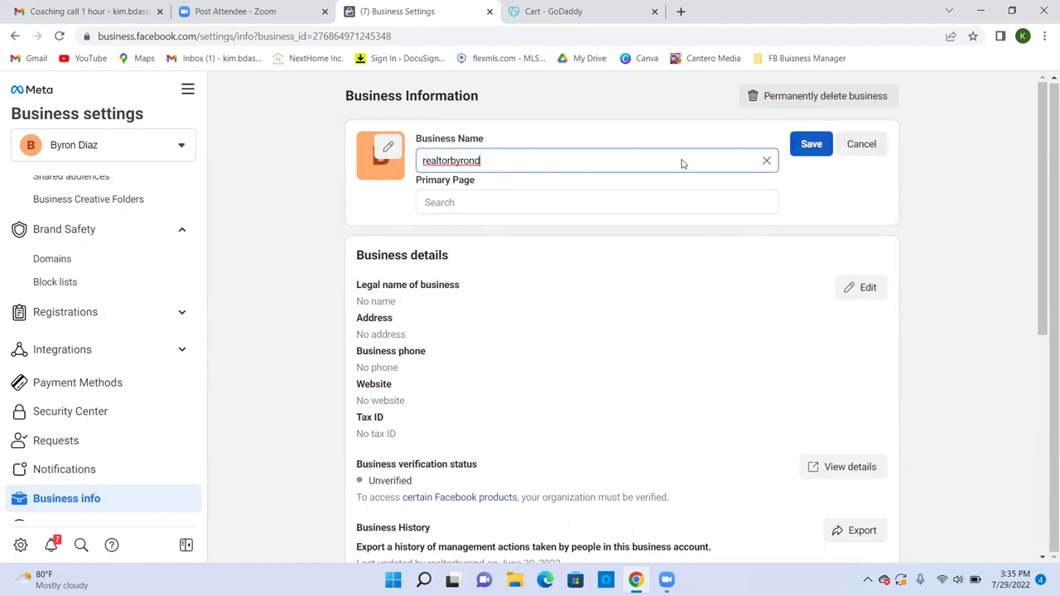
Step: Choose the owner's profile as the primary page and save the business info
left_click(576, 192)
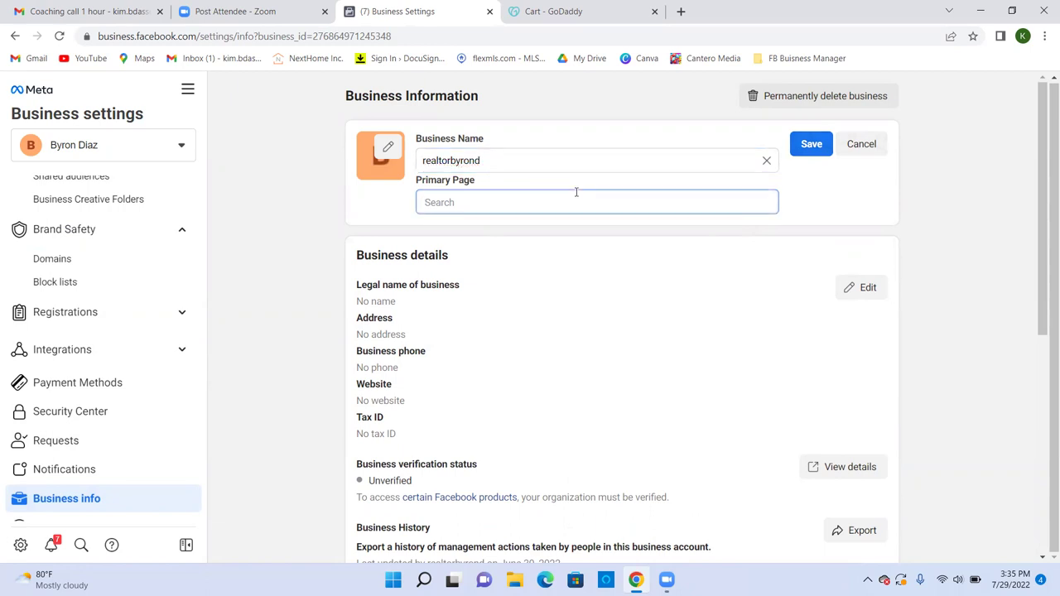
type("by")
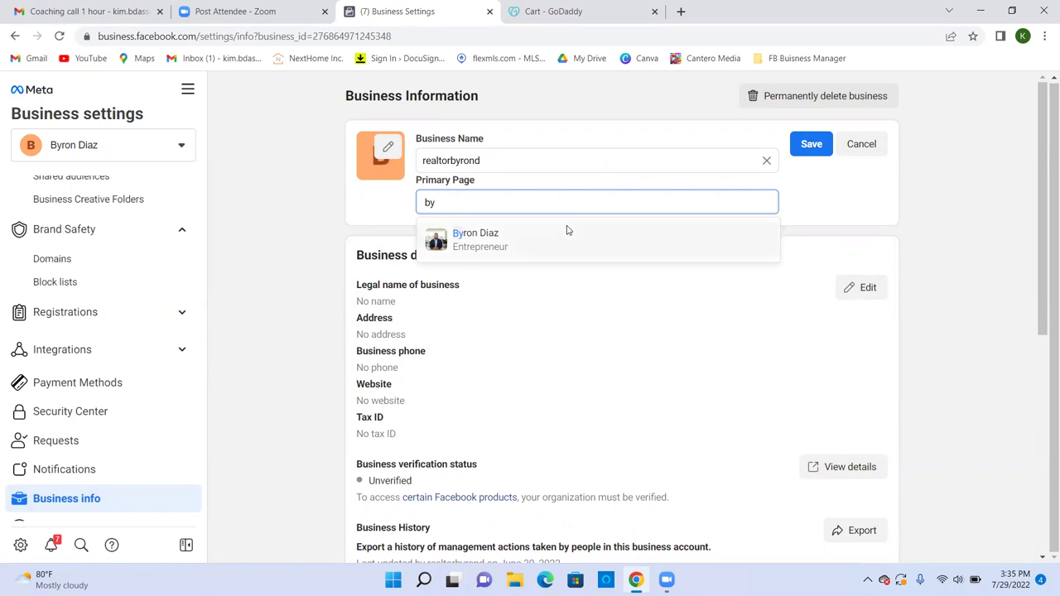
left_click(568, 232)
left_click(811, 144)
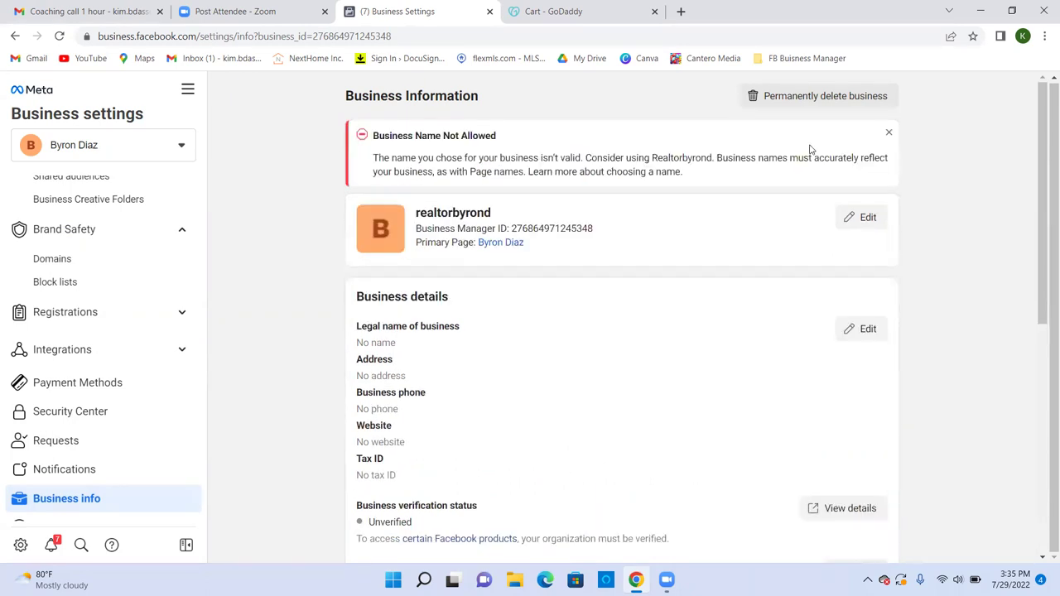
Step: Fix the spacing in the business name, set the owner's profile as primary page, and save
left_click(375, 38)
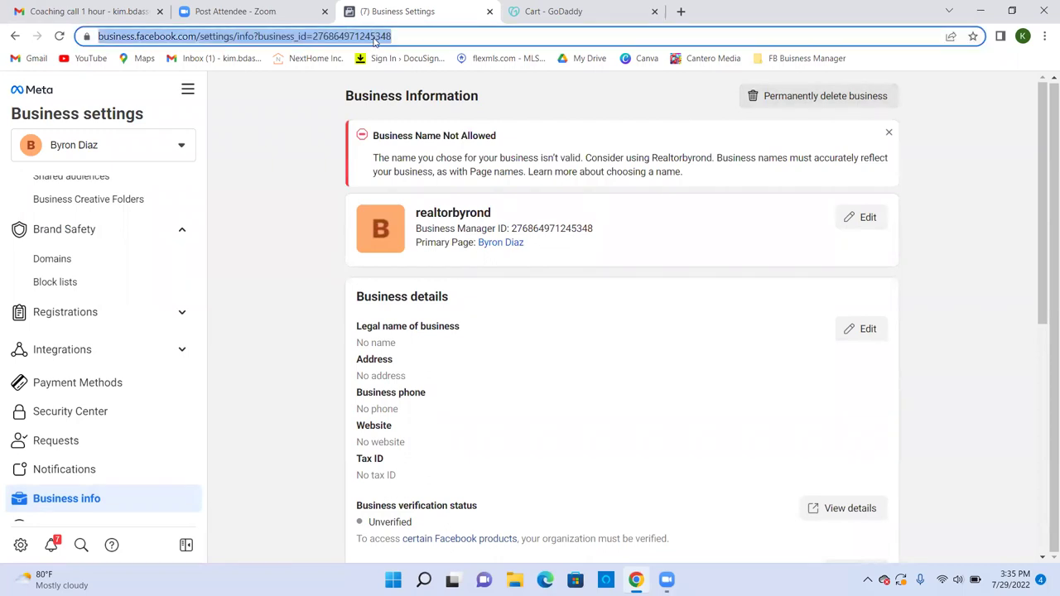
left_click(861, 220)
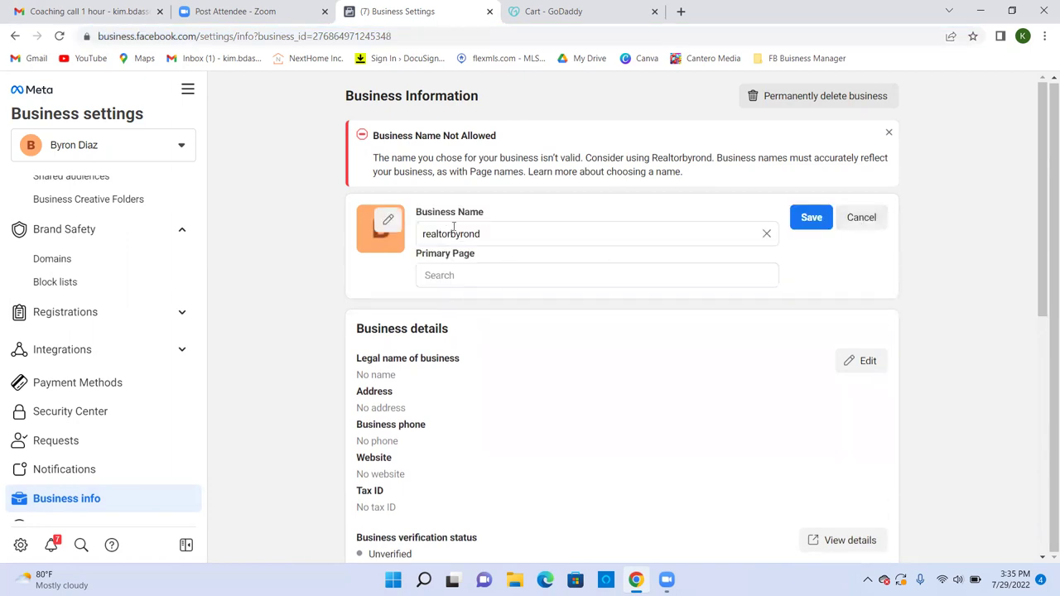
left_click(451, 234)
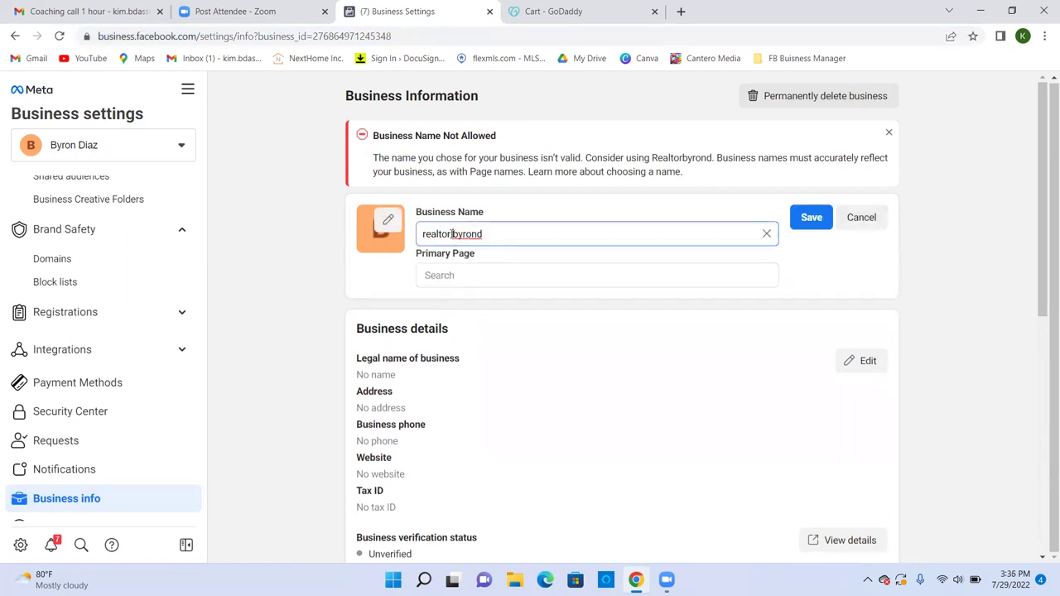
left_click(476, 235)
left_click(614, 281)
type("b")
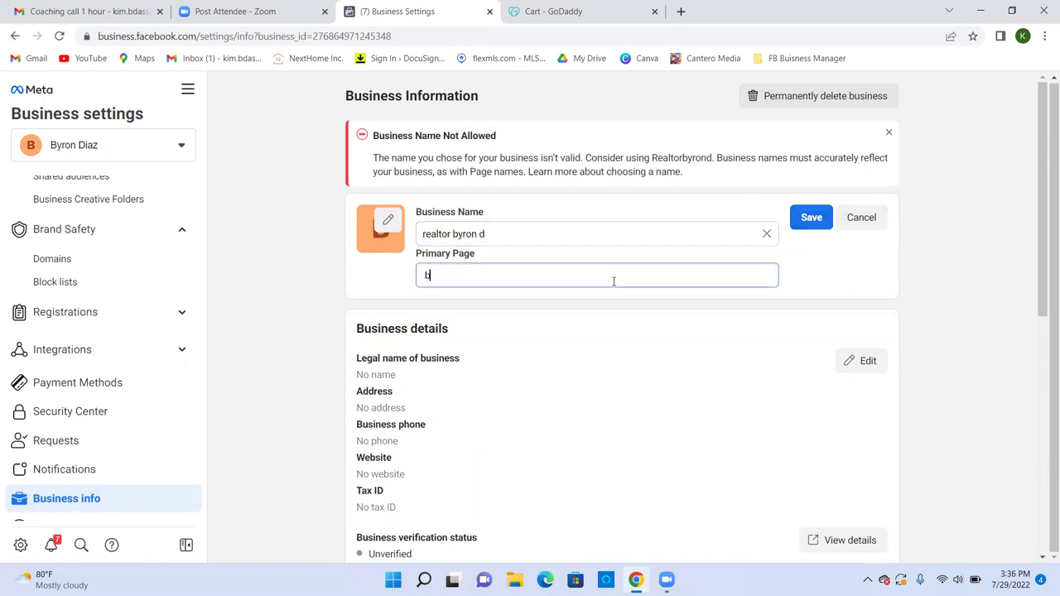
left_click(600, 332)
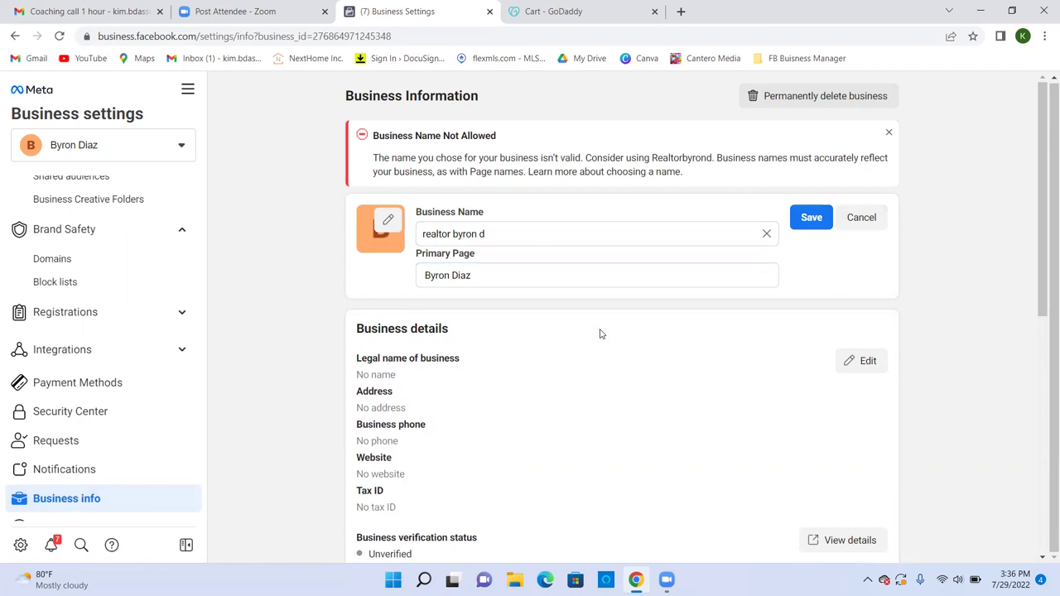
left_click(805, 217)
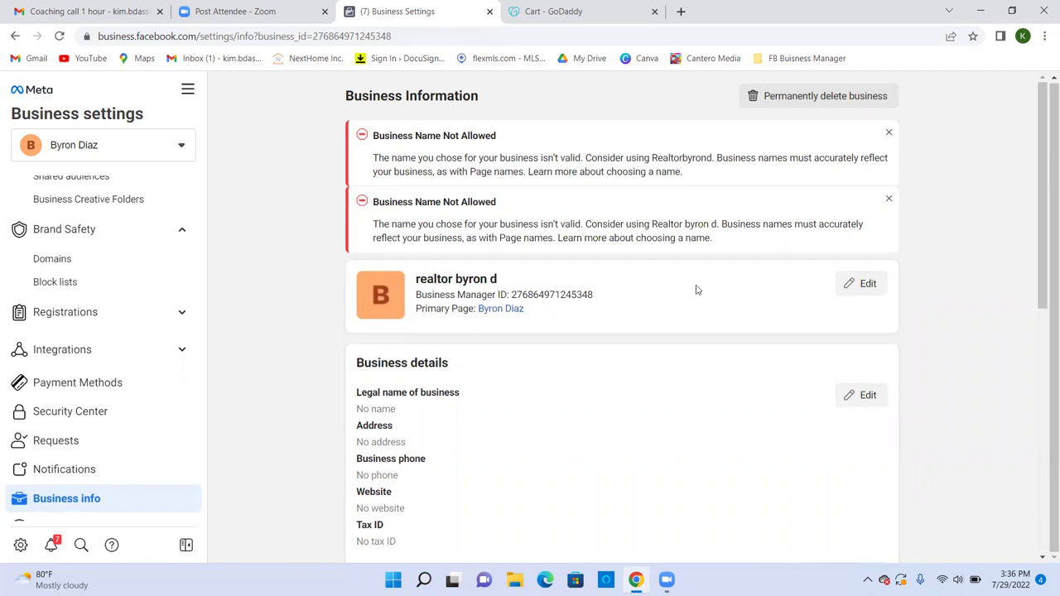
Step: Capitalize the initials of the business name, reselect the owner's profile as primary page, and save
left_click(869, 284)
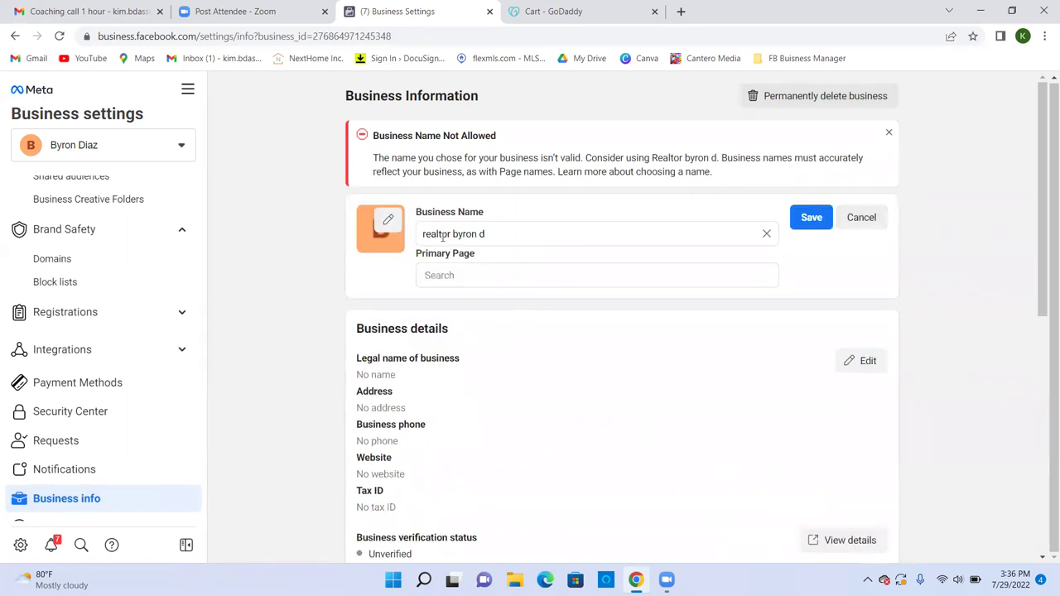
left_click(425, 233)
key("Delete")
type("R")
left_click(461, 234)
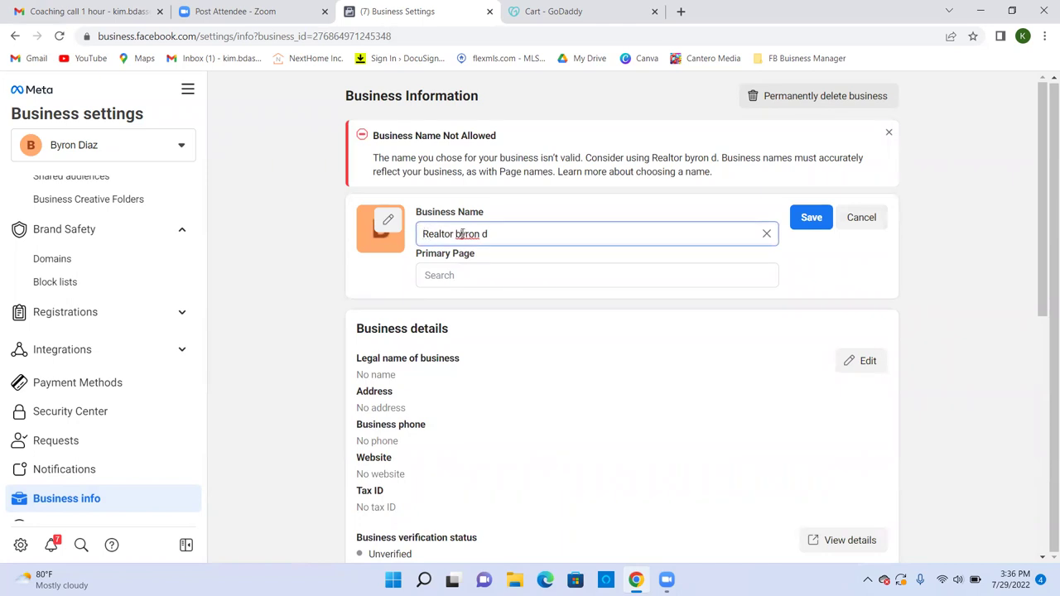
key("BackSpace")
type("B")
left_click(509, 233)
key("BackSpace")
type("D")
left_click(527, 273)
type("b")
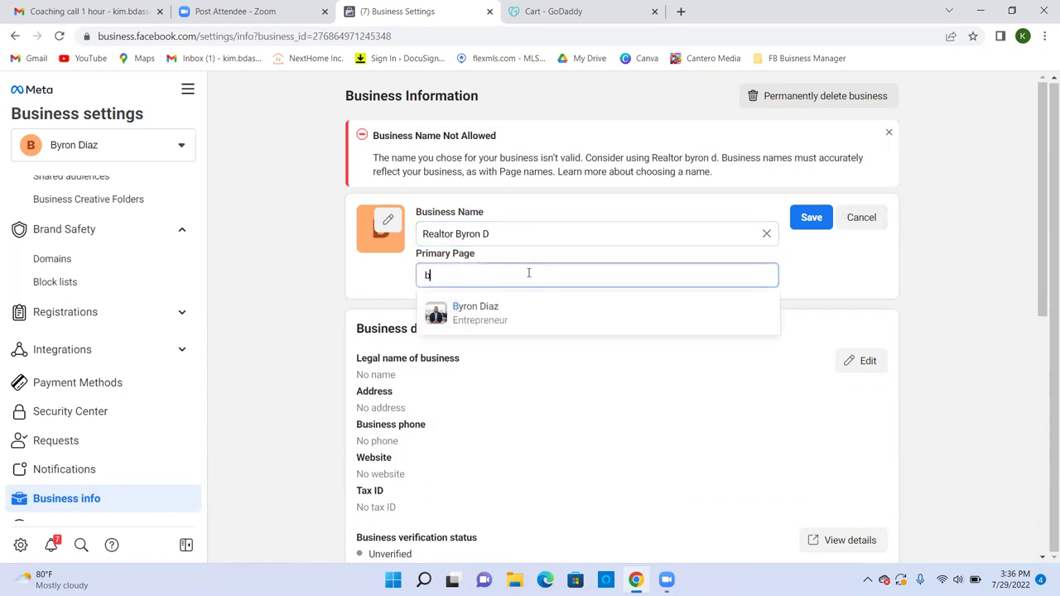
left_click(538, 319)
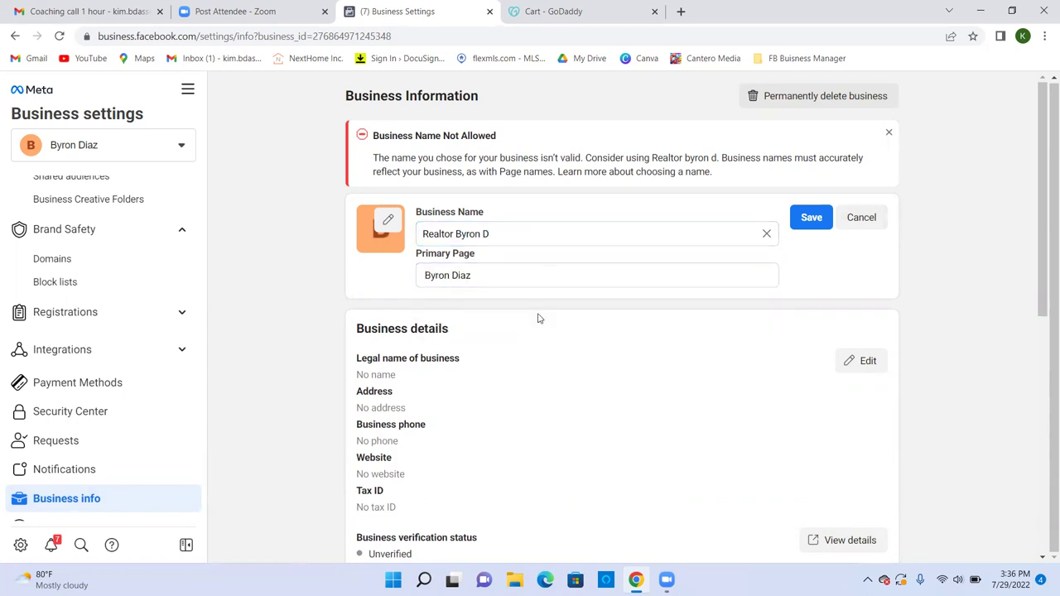
left_click(807, 221)
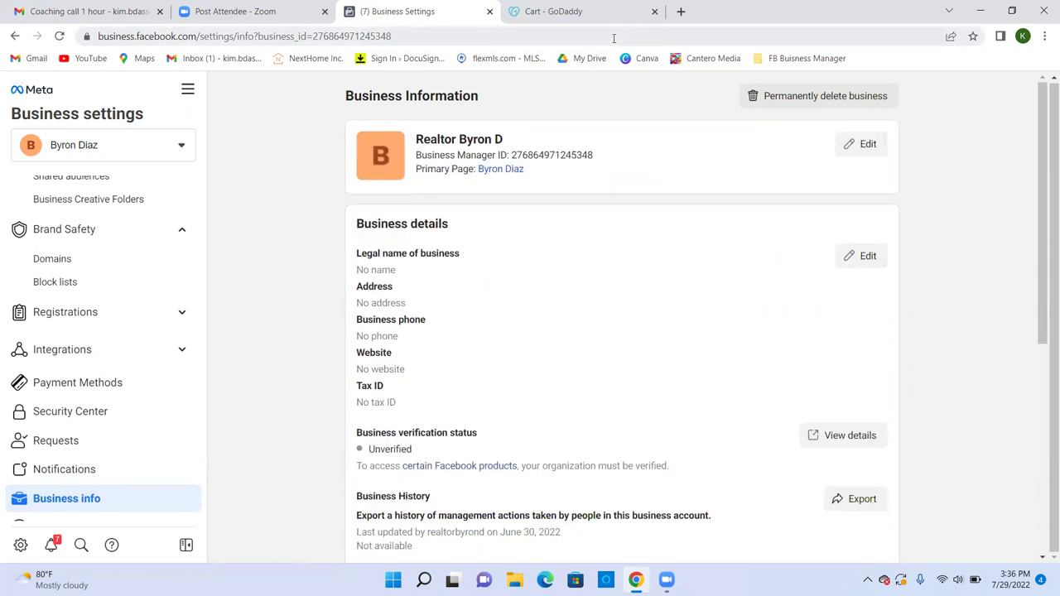
Step: Reload Business Settings and open the Business details editor
left_click(613, 38)
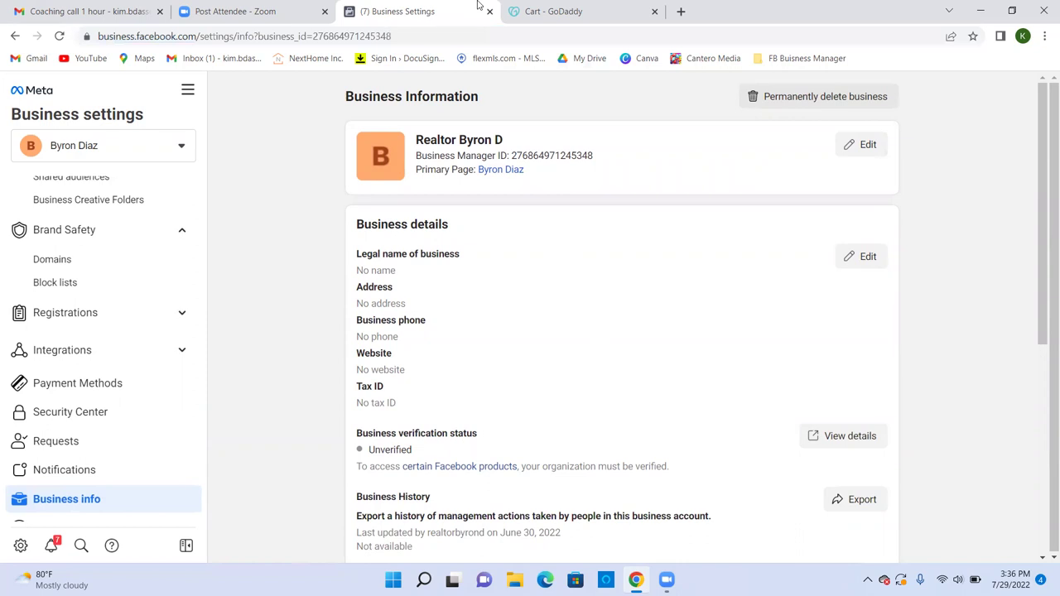
key("Return")
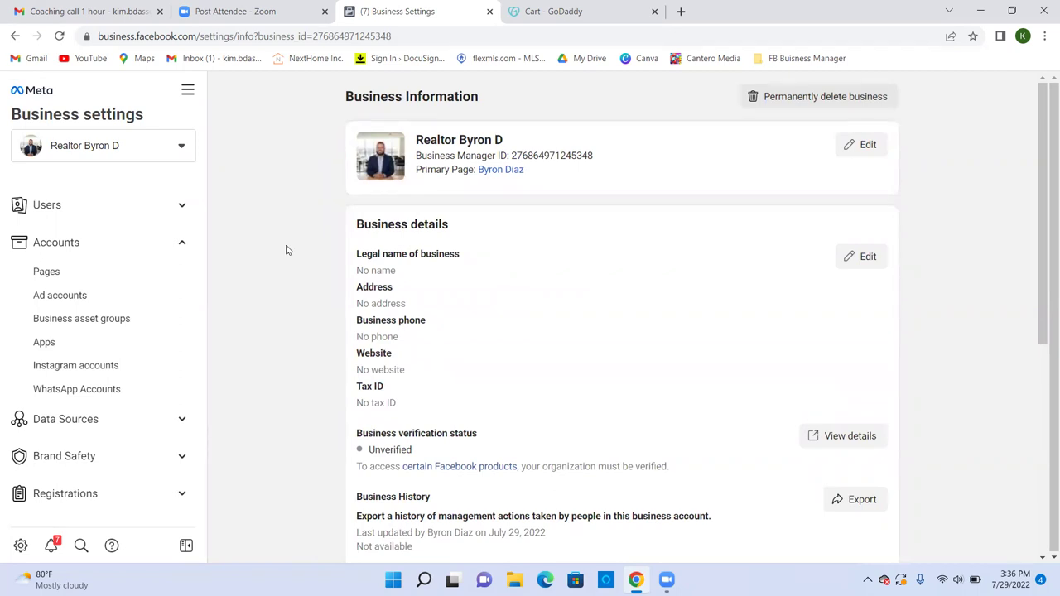
double_click(849, 265)
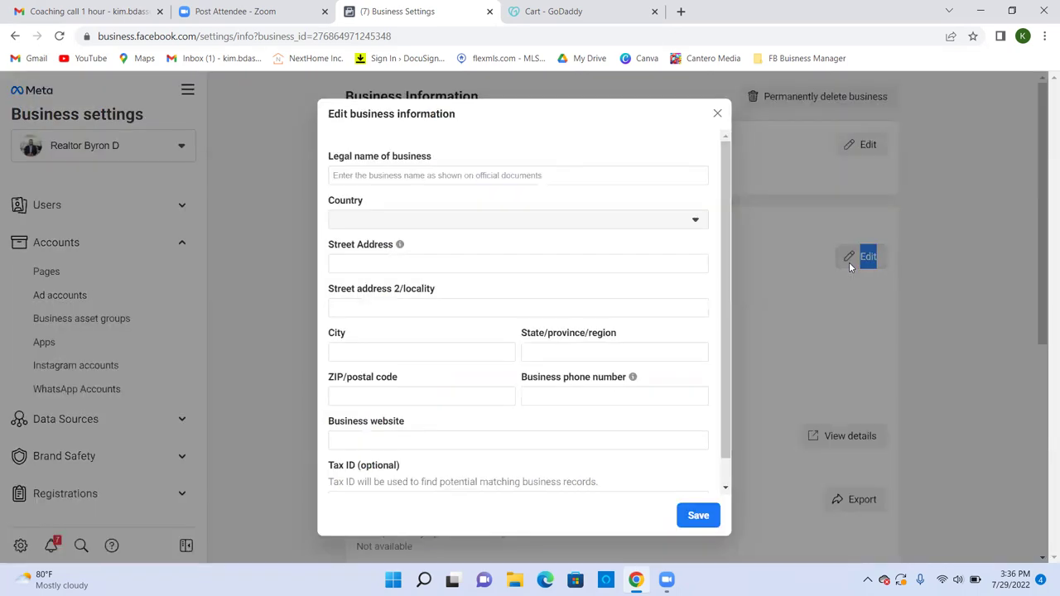
Step: Enter the owner's full name as the legal business name, capitalizing first name and surname
left_click(392, 172)
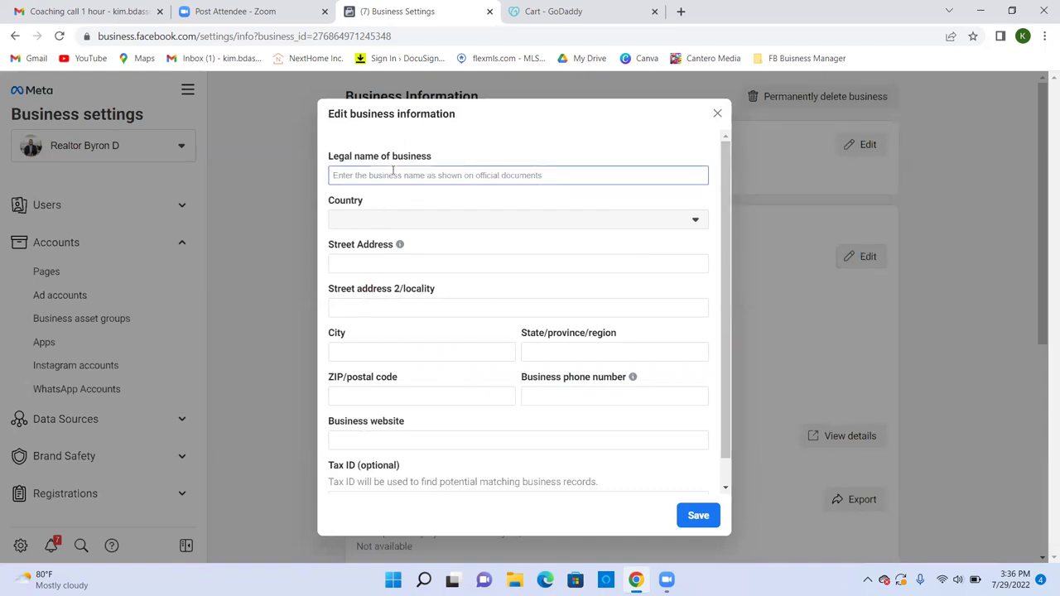
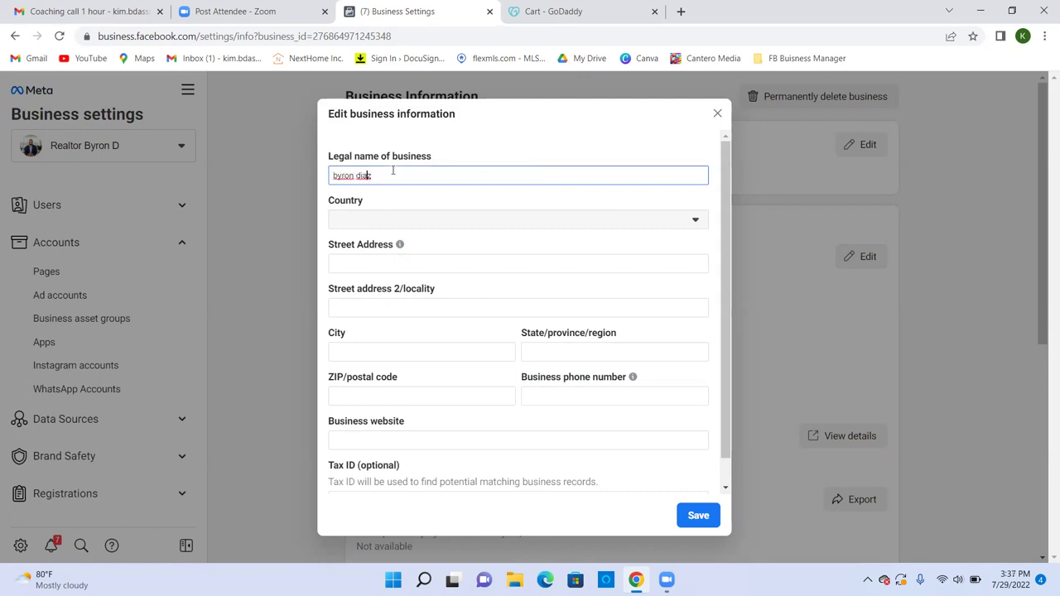
key("Delete")
type("B")
key("BackSpace")
type("D")
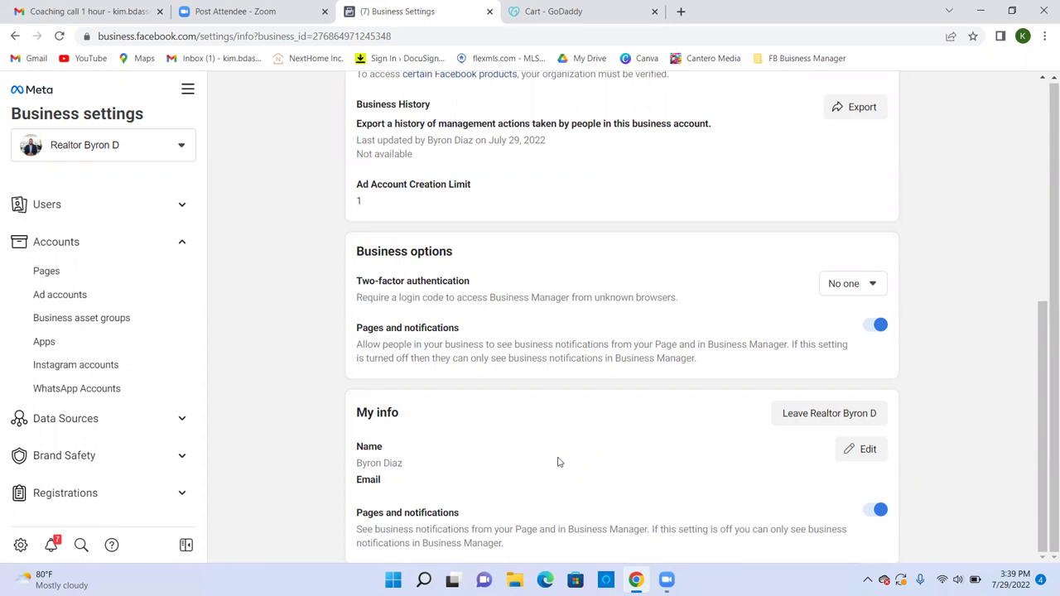
Step: Edit My info and begin entering the e-mail address
left_click(857, 457)
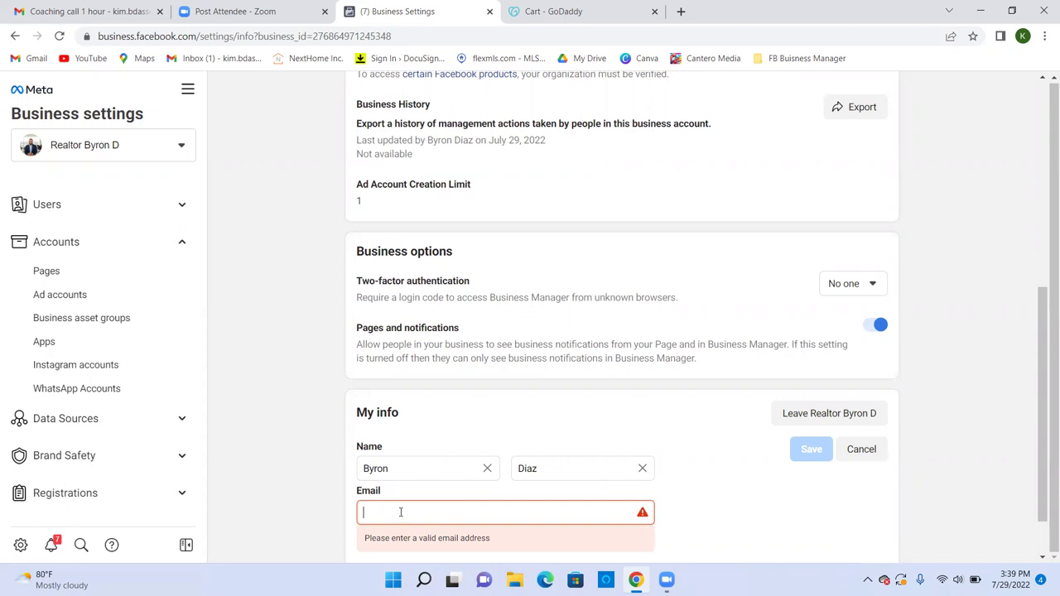
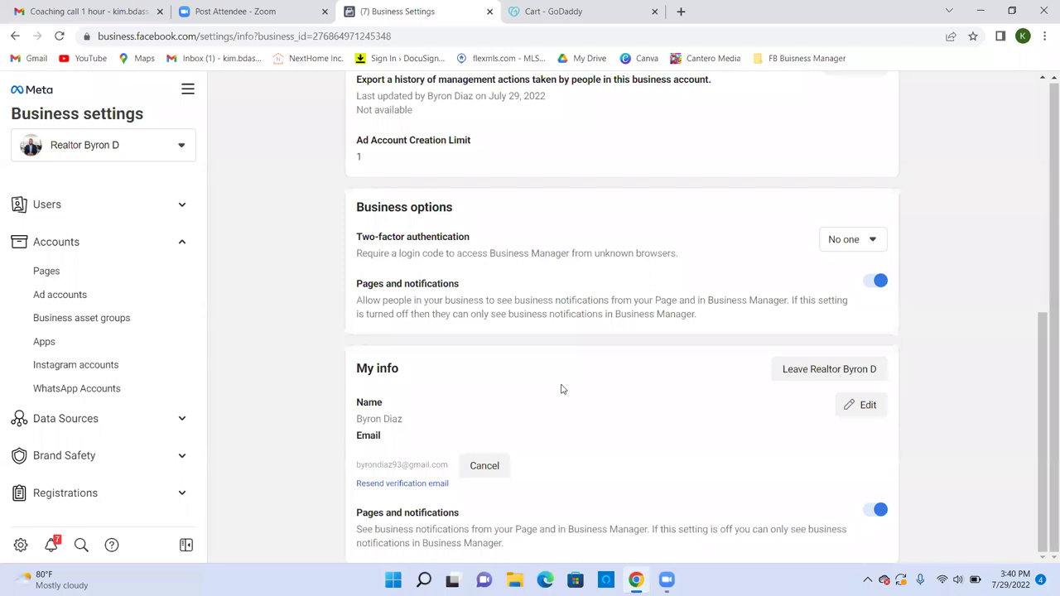
Step: Go to Ads Manager from All tools and bookmark the campaigns page
left_click(187, 89)
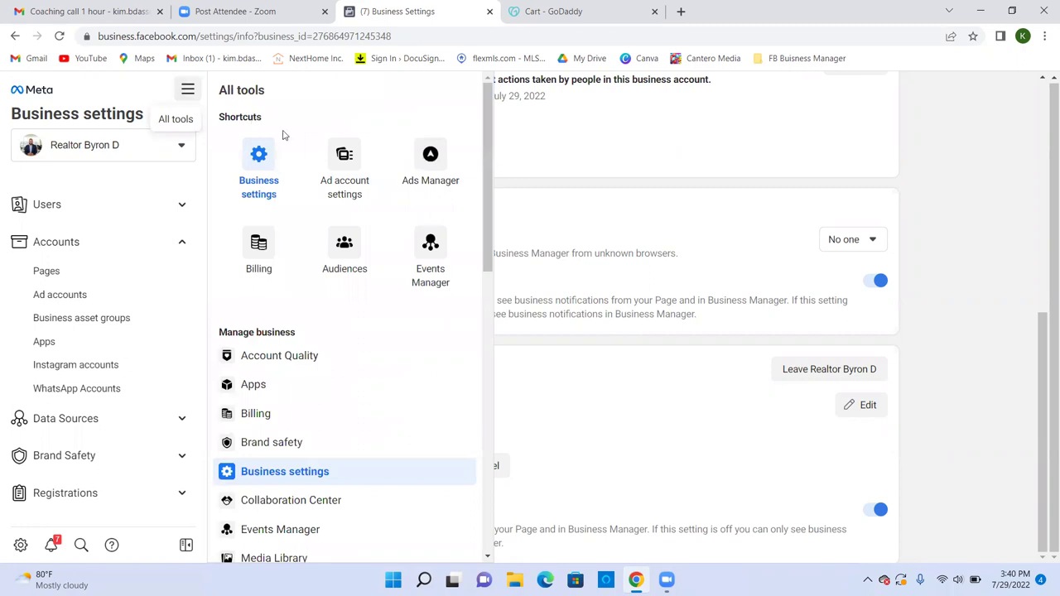
left_click(430, 166)
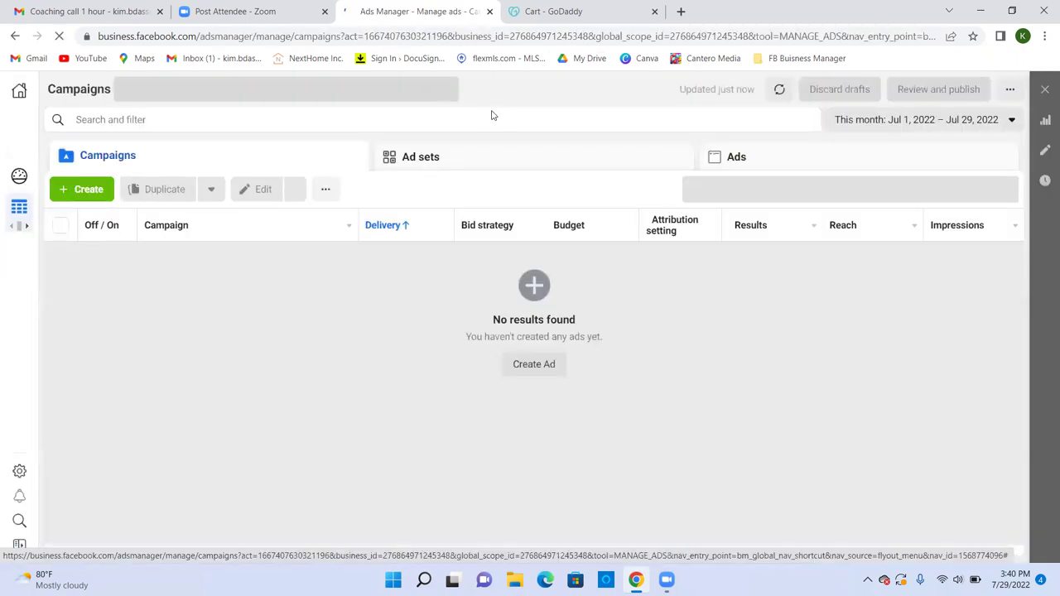
left_click(972, 37)
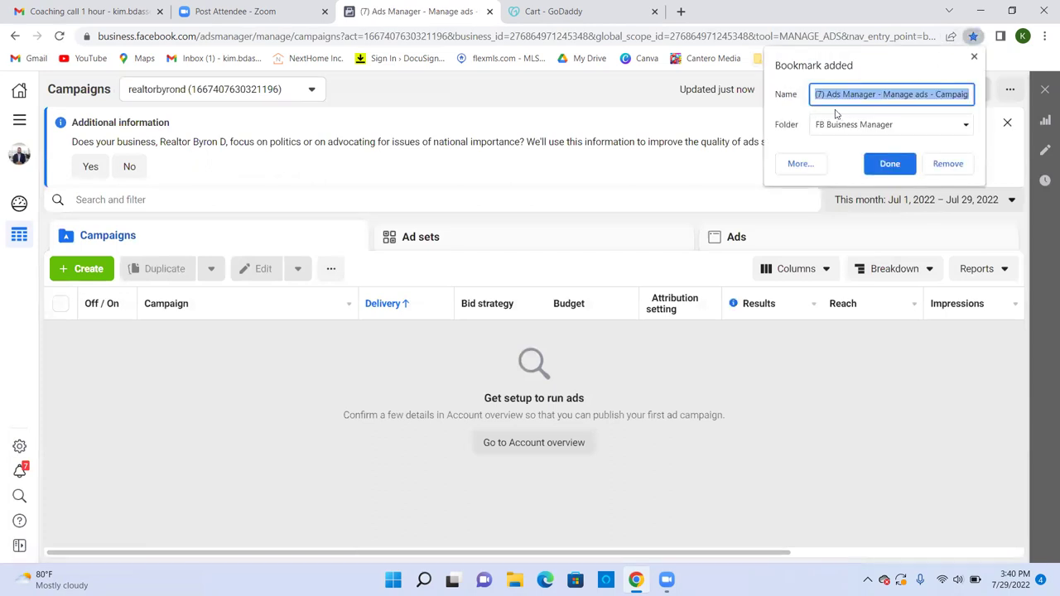
left_click(596, 181)
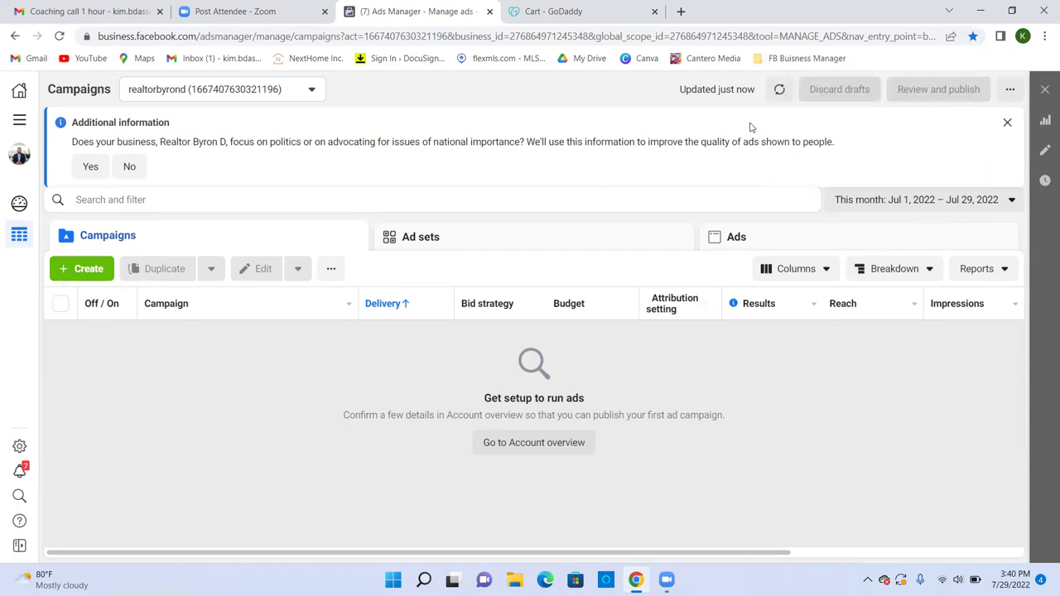
Step: Rename the bookmark to 'Ads Manager' and answer No on the politics-or-issues banner
left_click(972, 39)
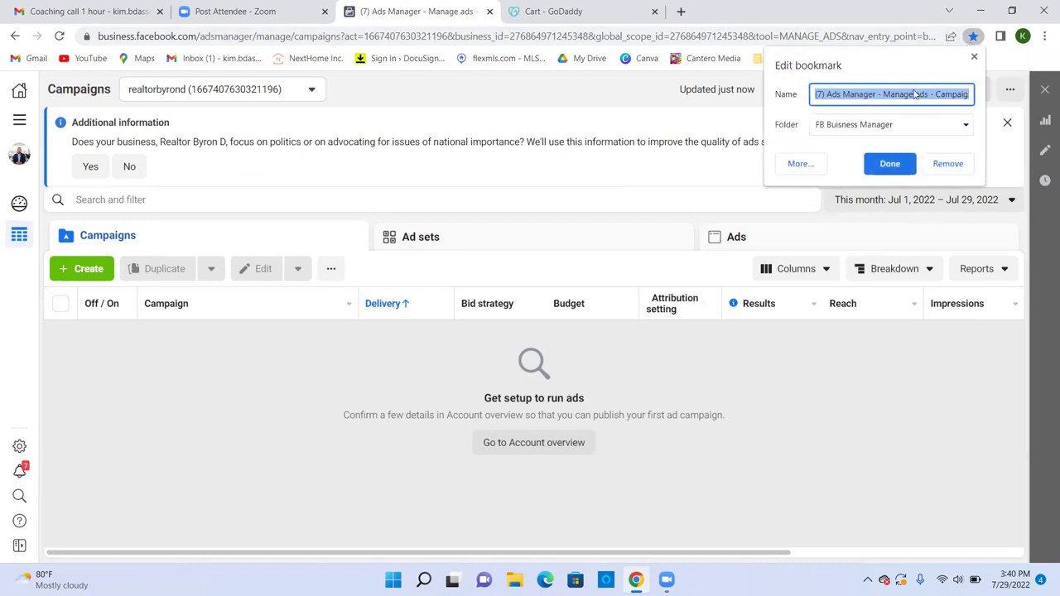
left_click(826, 95)
key("BackSpace")
key("BackSpace")
key("BackSpace")
key("BackSpace")
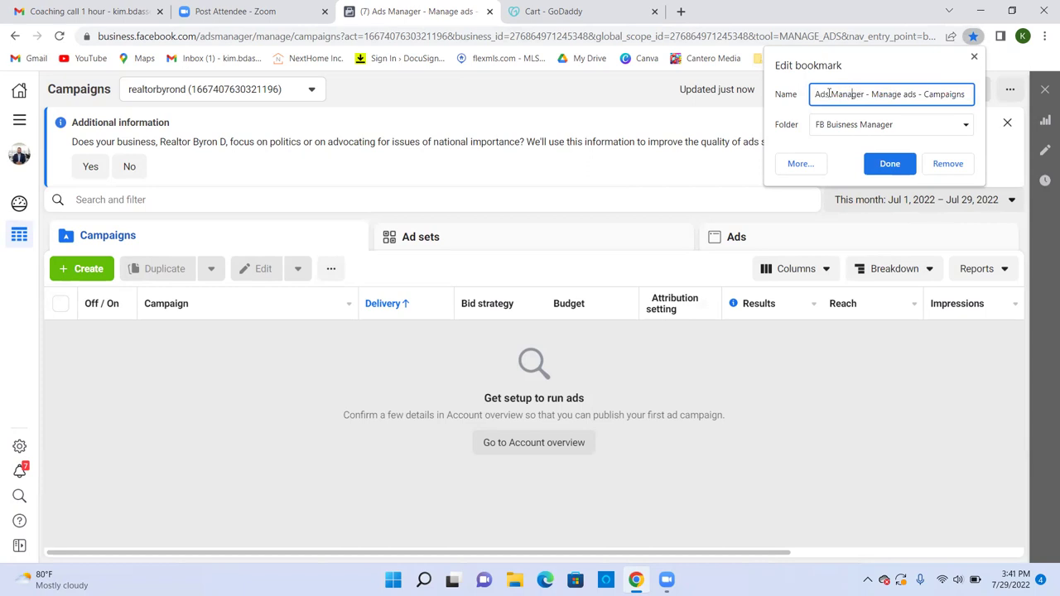
key("Delete")
key("Delete")
key("Delete")
key("Delete")
key("Delete")
key("Delete")
key("Delete")
key("Delete")
key("Delete")
key("Delete")
key("Delete")
key("Delete")
key("Delete")
key("Delete")
key("Delete")
key("Delete")
key("Delete")
key("Delete")
key("Delete")
key("Delete")
left_click(882, 170)
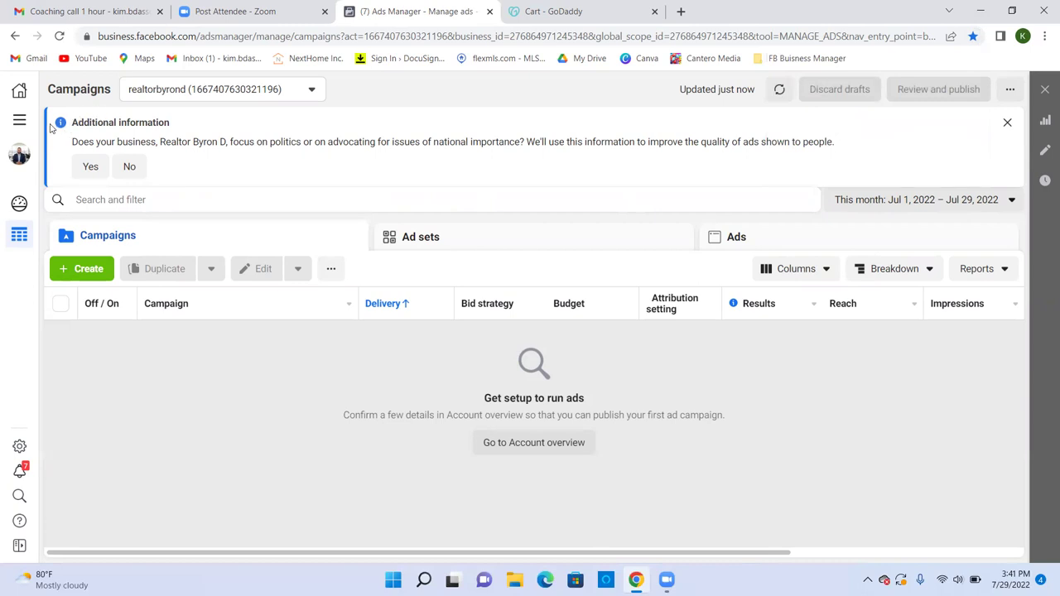
left_click(124, 171)
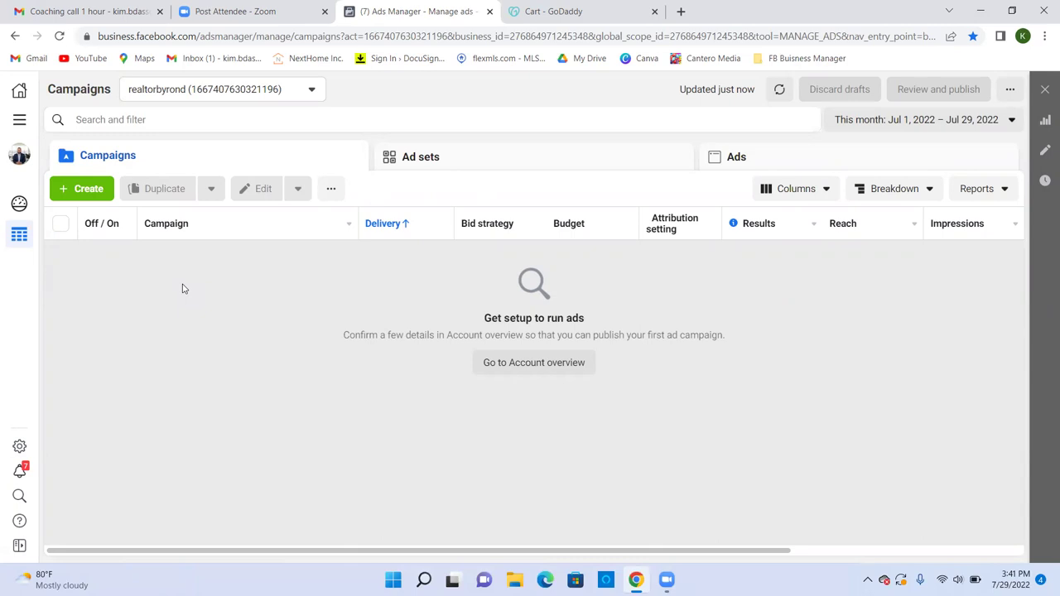
Step: Open Billing from All tools and go to the ad account's Payment settings
left_click(18, 130)
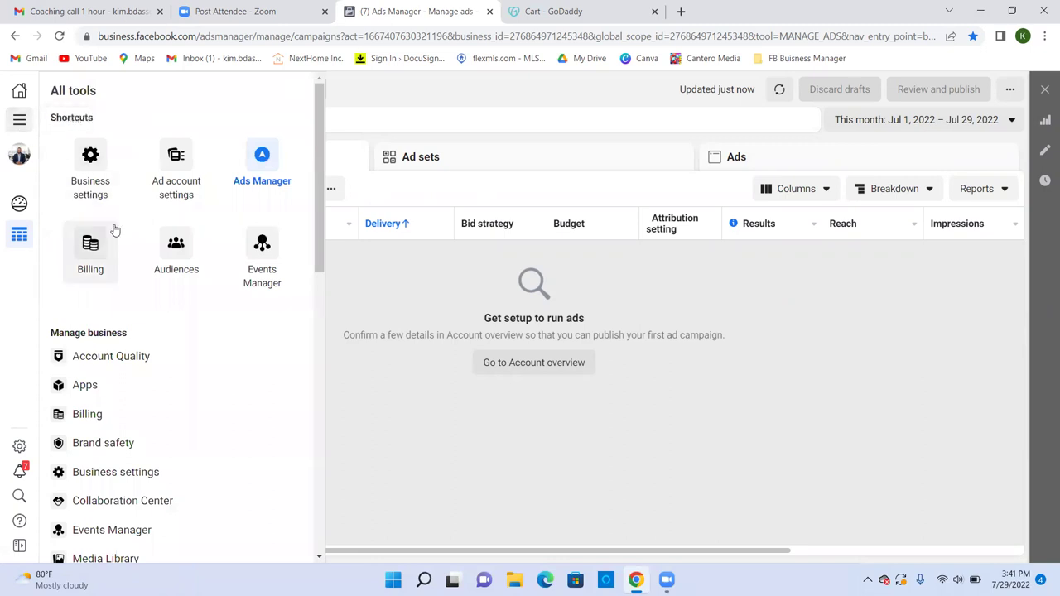
left_click(112, 252)
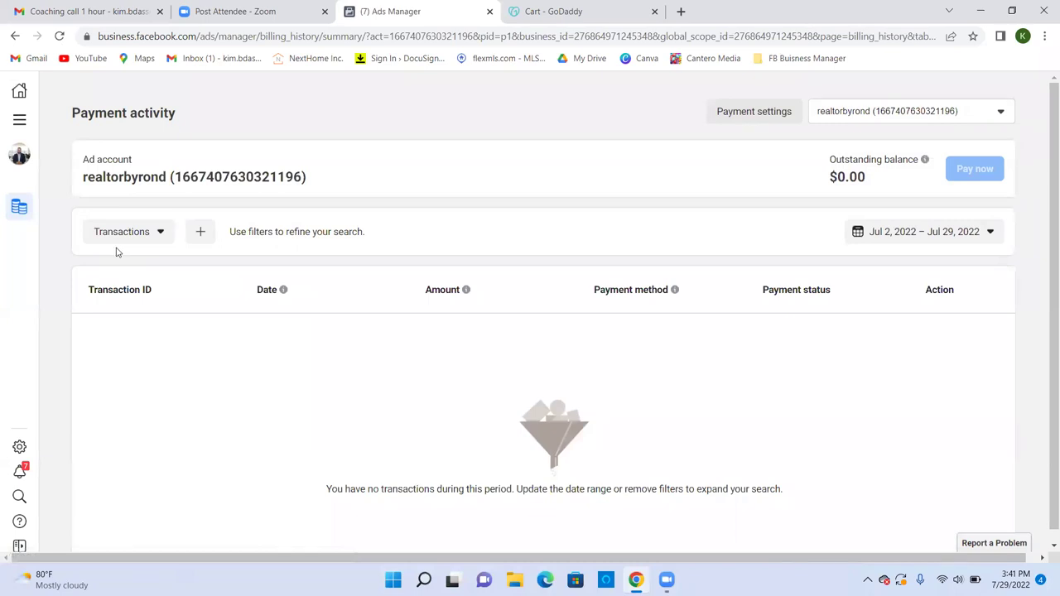
left_click(771, 111)
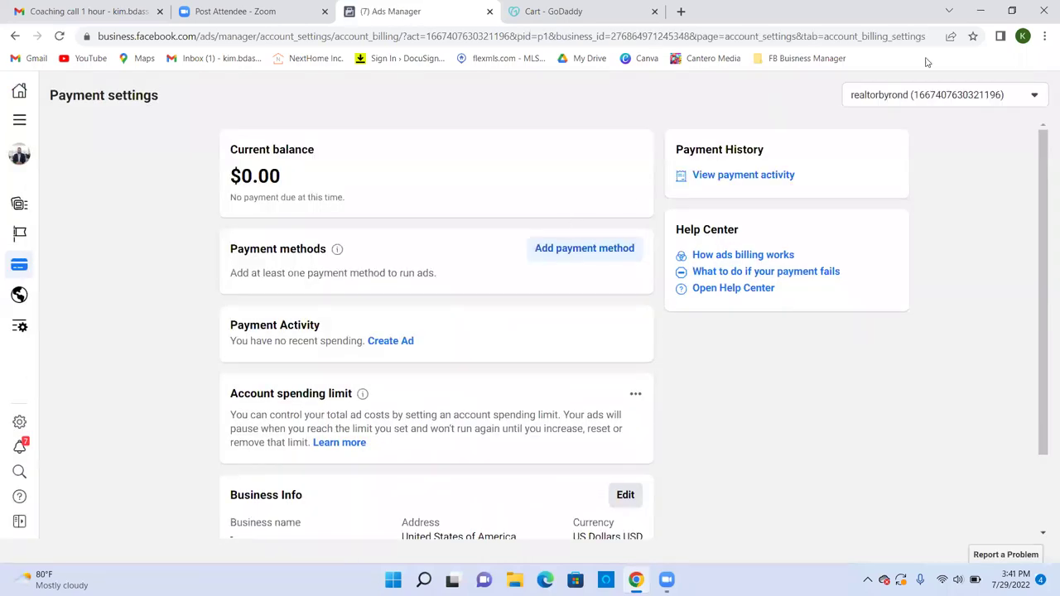
Step: Bookmark the Payment settings page under the name 'Billing'
left_click(973, 36)
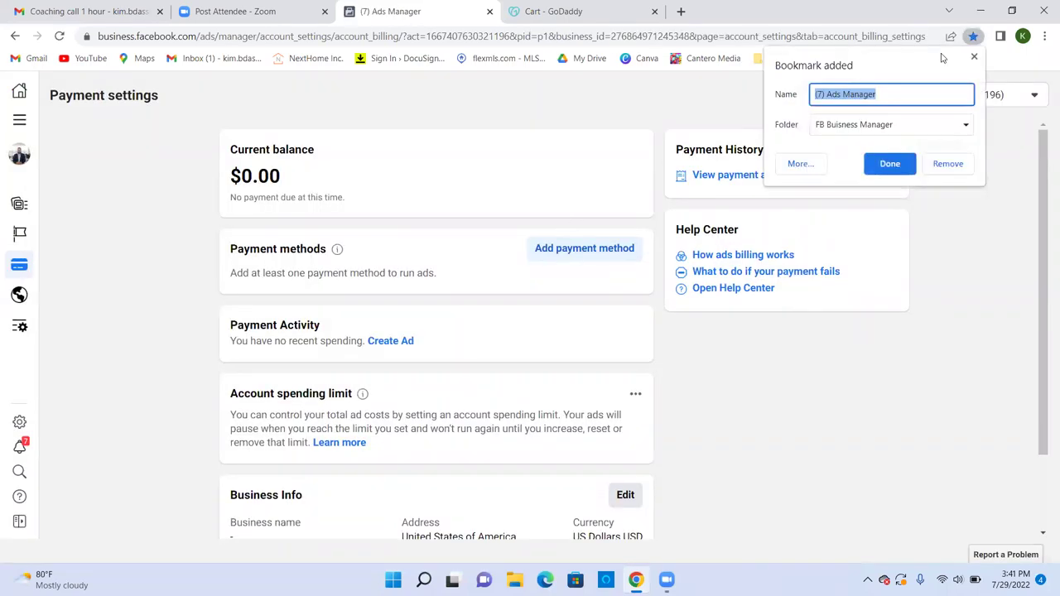
left_click(826, 97)
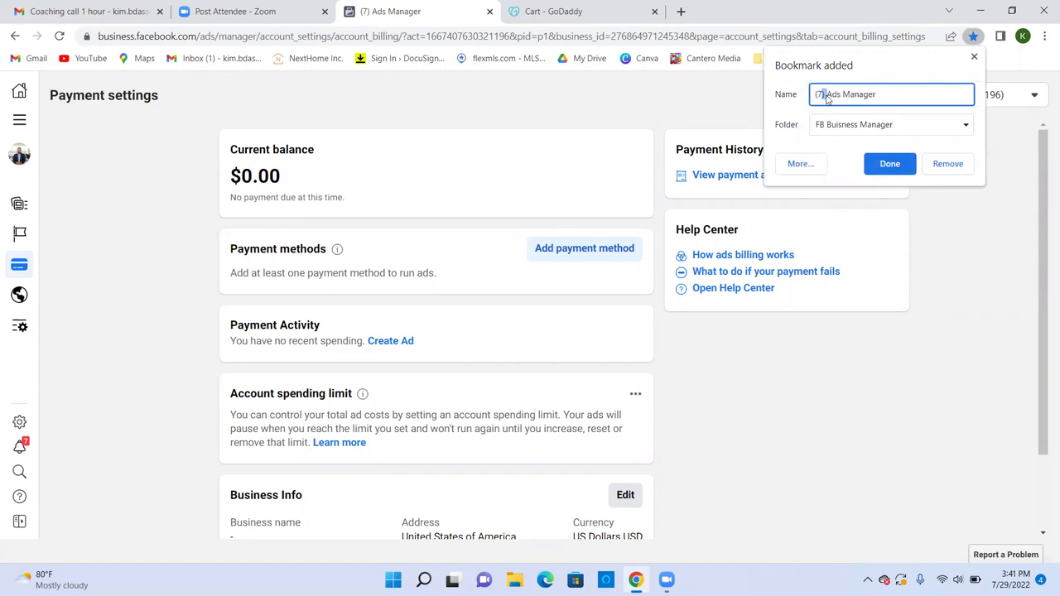
triple_click(827, 97)
type("Billing")
left_click(889, 162)
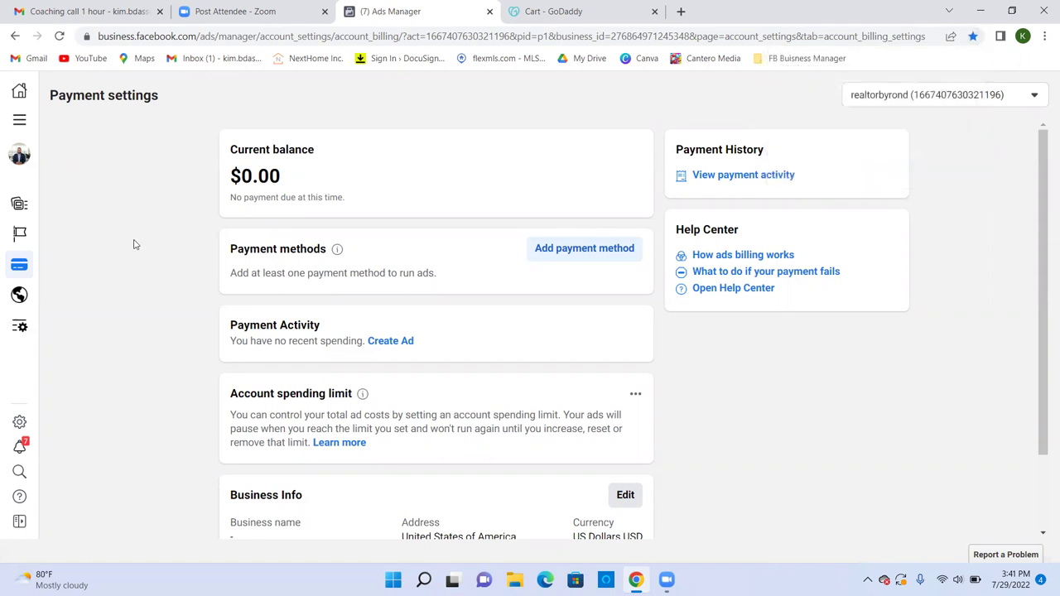
scroll(127, 237, "down", 1)
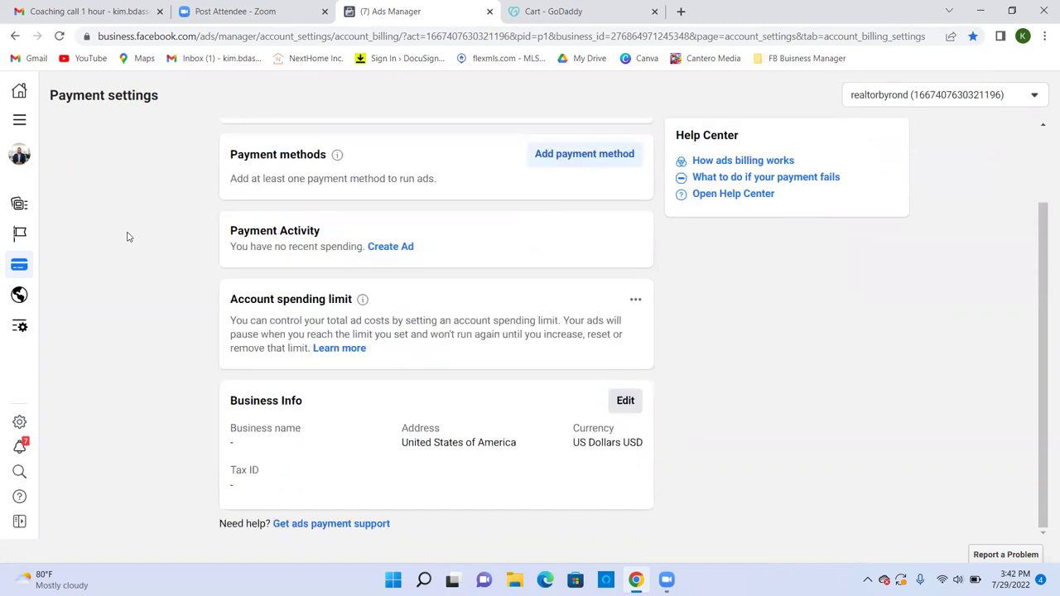
Step: Edit Business Info and enter the properly spaced, capitalized realtor business name
left_click(623, 401)
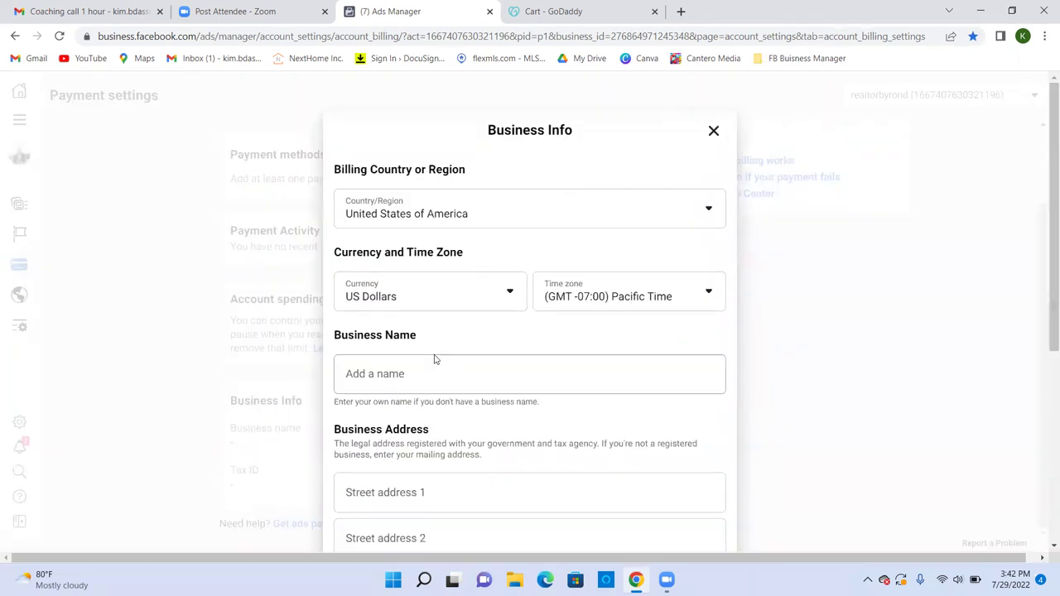
left_click(430, 371)
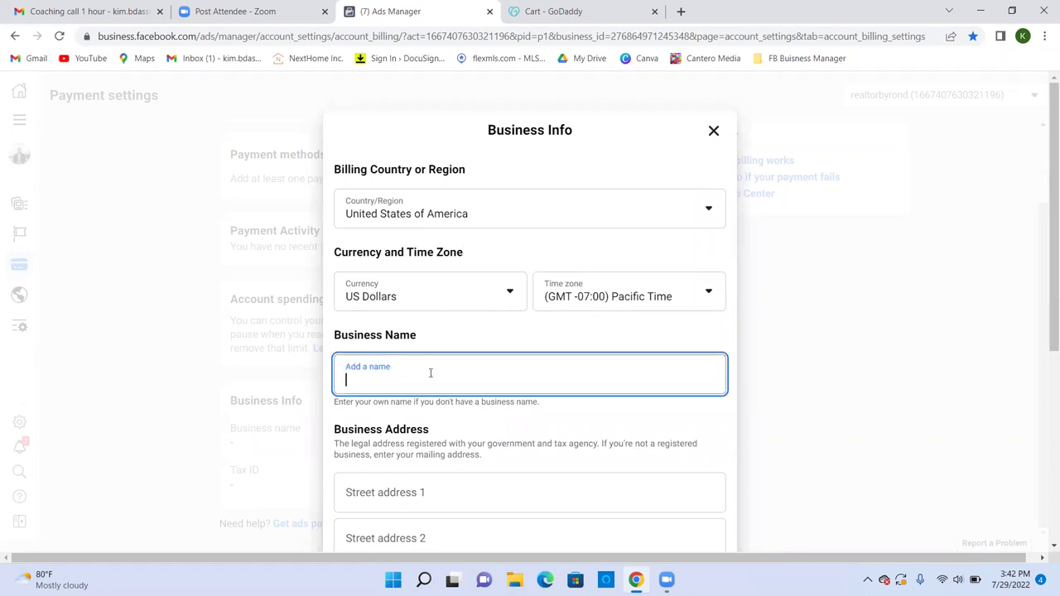
type("realtorbyrond")
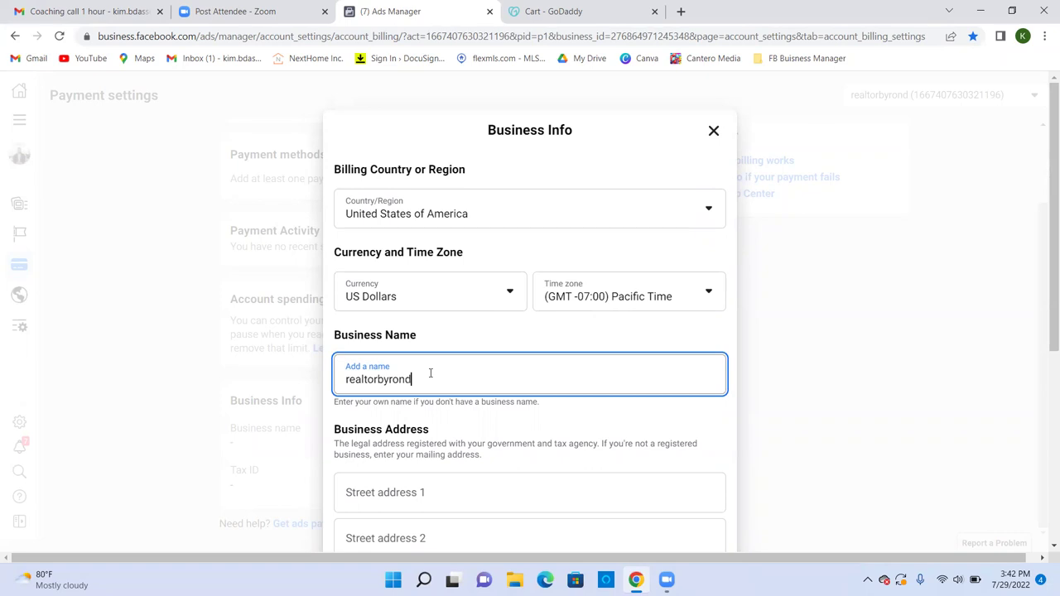
left_click(448, 497)
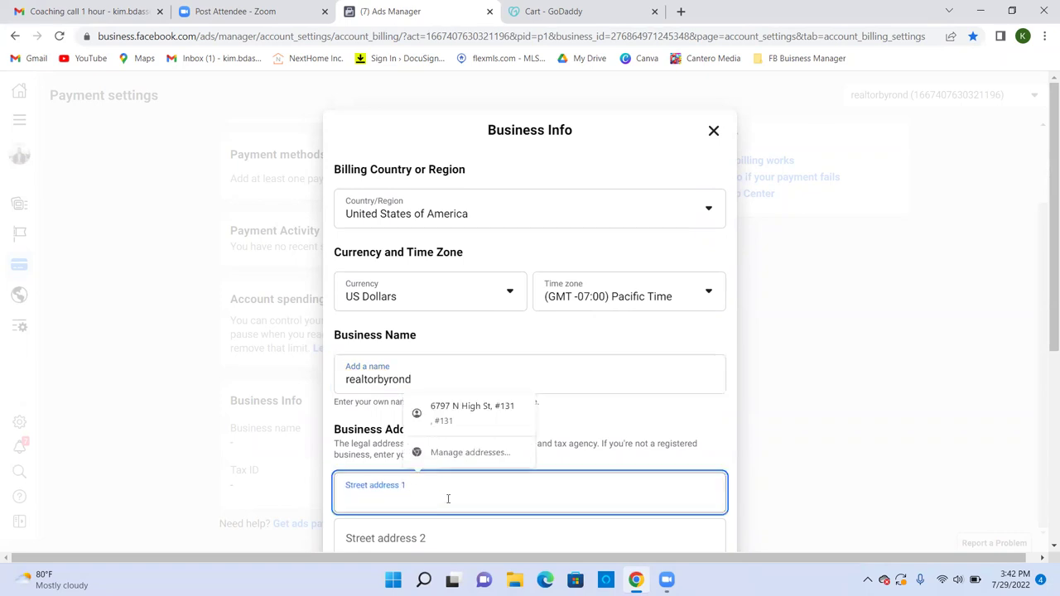
double_click(380, 379)
type("Re")
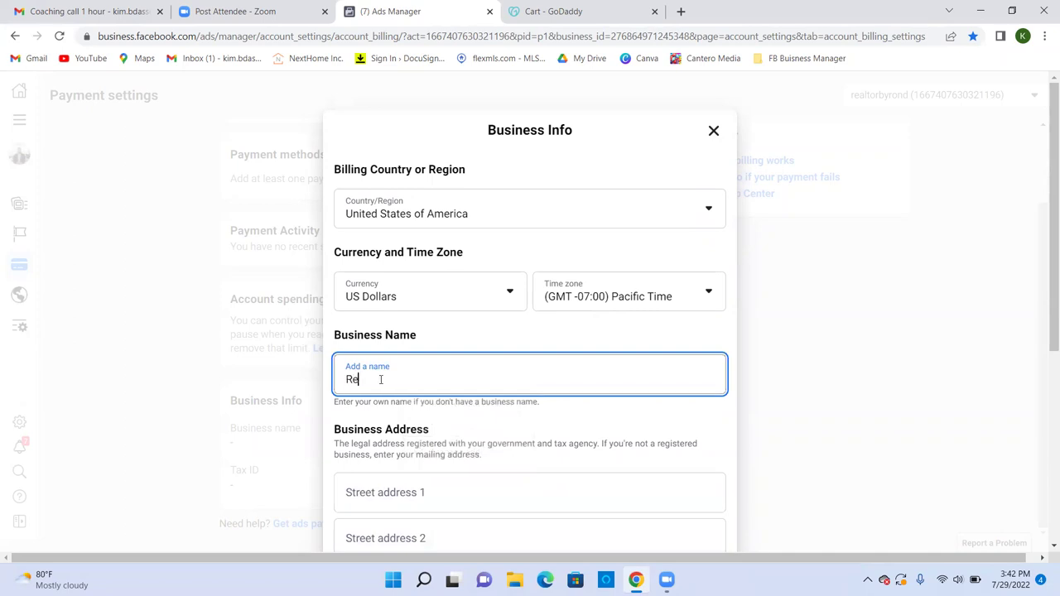
type("altor Byron D")
key("Tab")
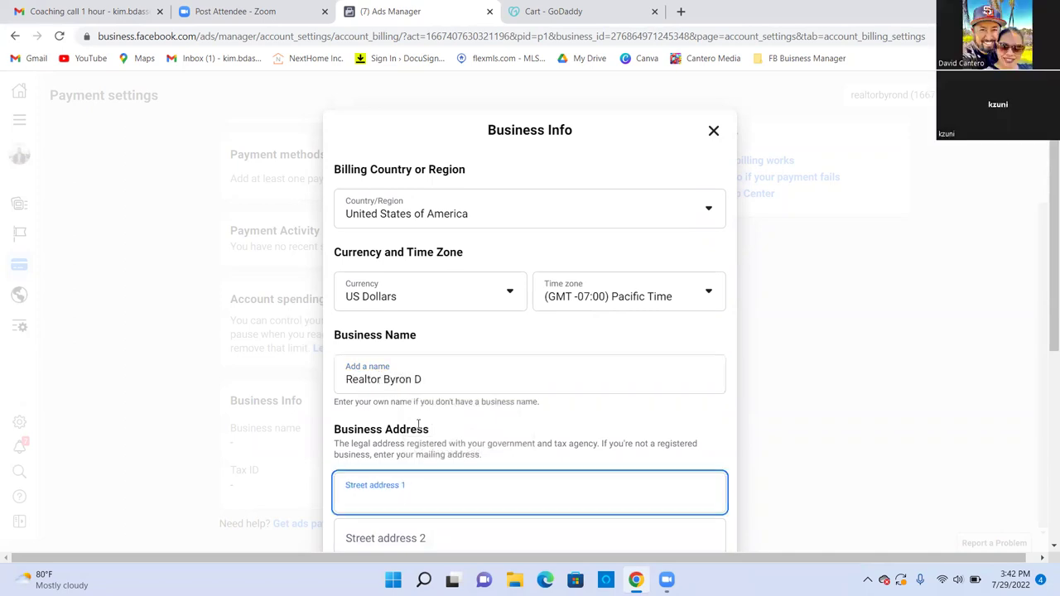
Step: Autofill the street address from the saved suggestion, choose Ohio as state, and save
left_click(420, 483)
left_click(436, 406)
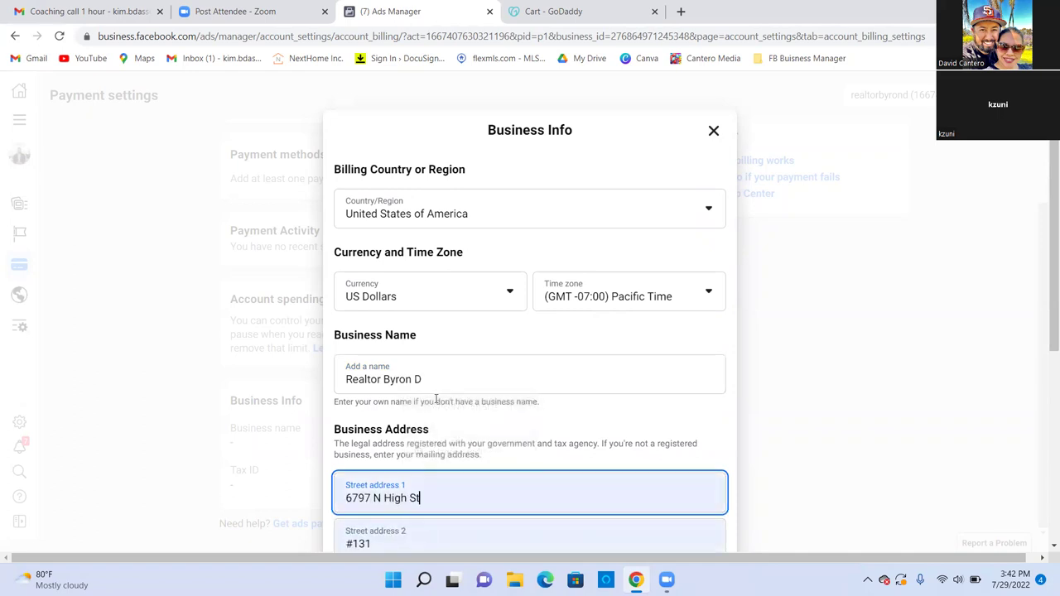
scroll(538, 377, "down", 3)
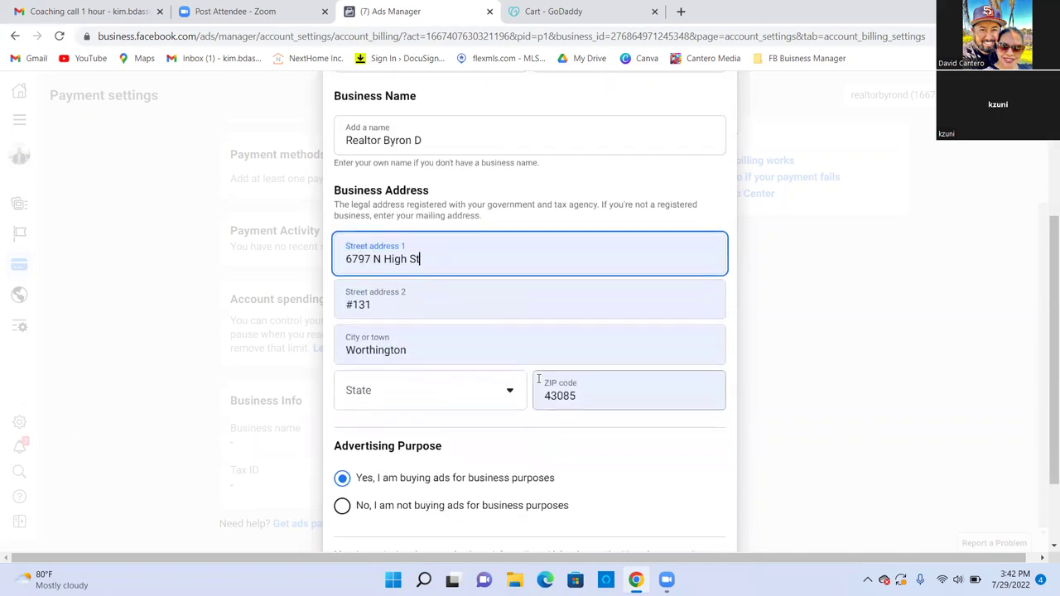
scroll(538, 379, "down", 1)
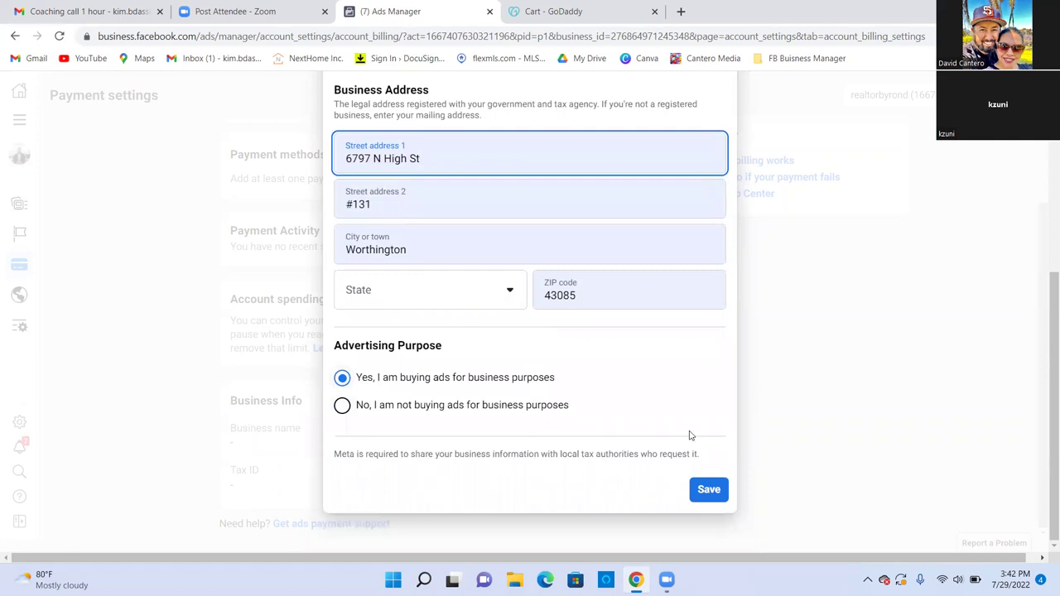
left_click(439, 288)
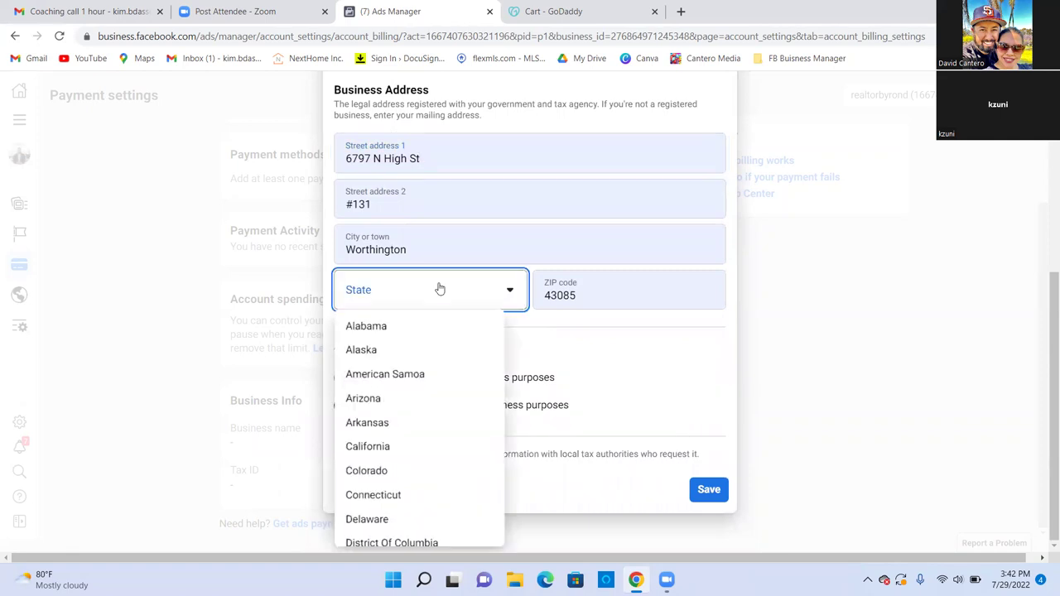
key("o")
key("Return")
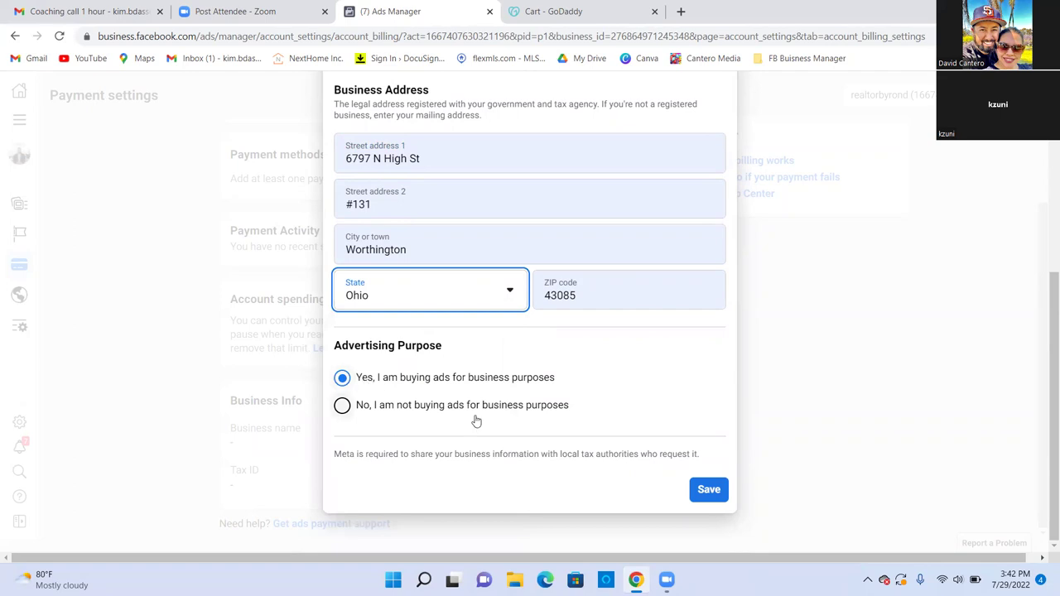
left_click(697, 492)
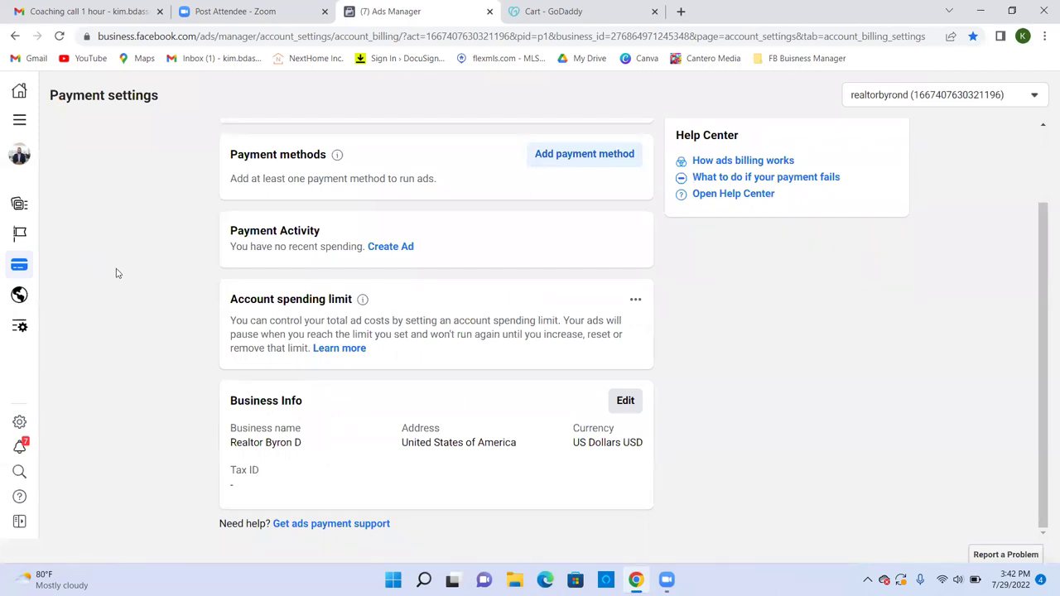
Step: Go to Audiences from All tools and start creating a Custom Audience
left_click(19, 120)
left_click(191, 256)
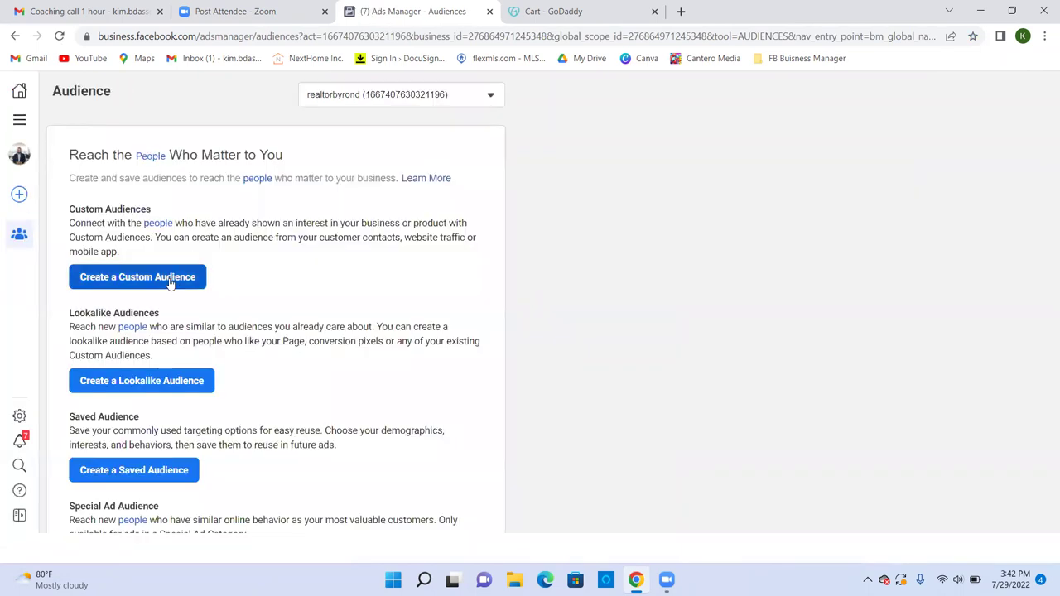
left_click(169, 279)
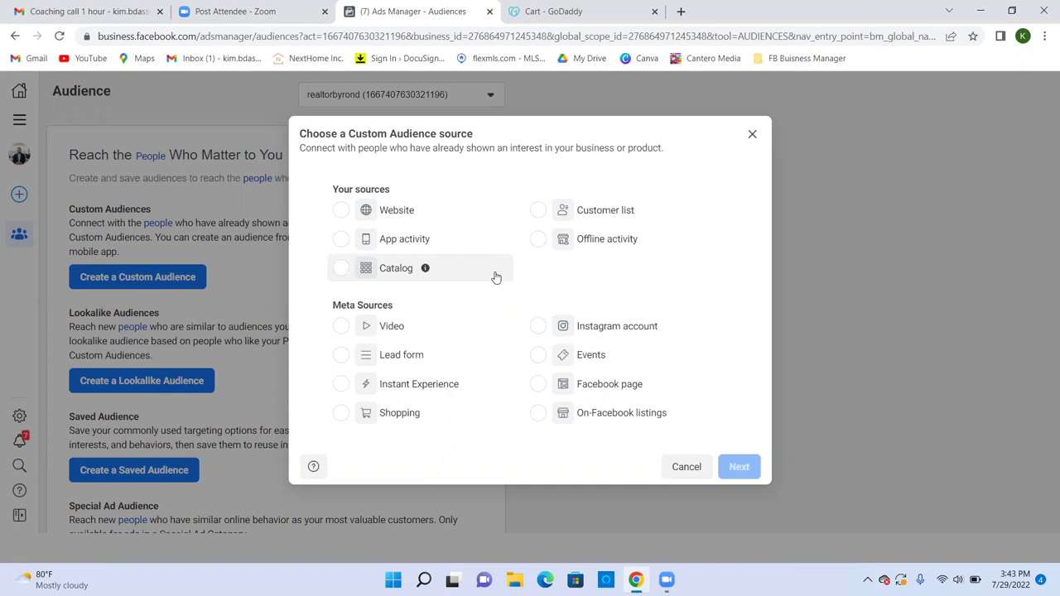
Step: After comparing Website, Video and Instagram sources, choose Facebook page as the source and continue
left_click(418, 221)
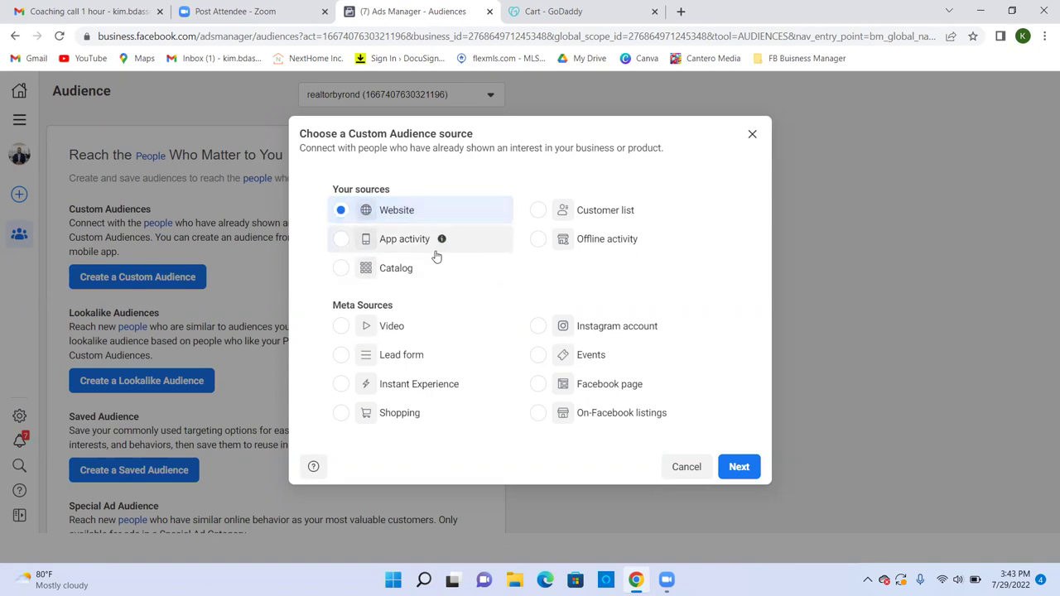
left_click(424, 340)
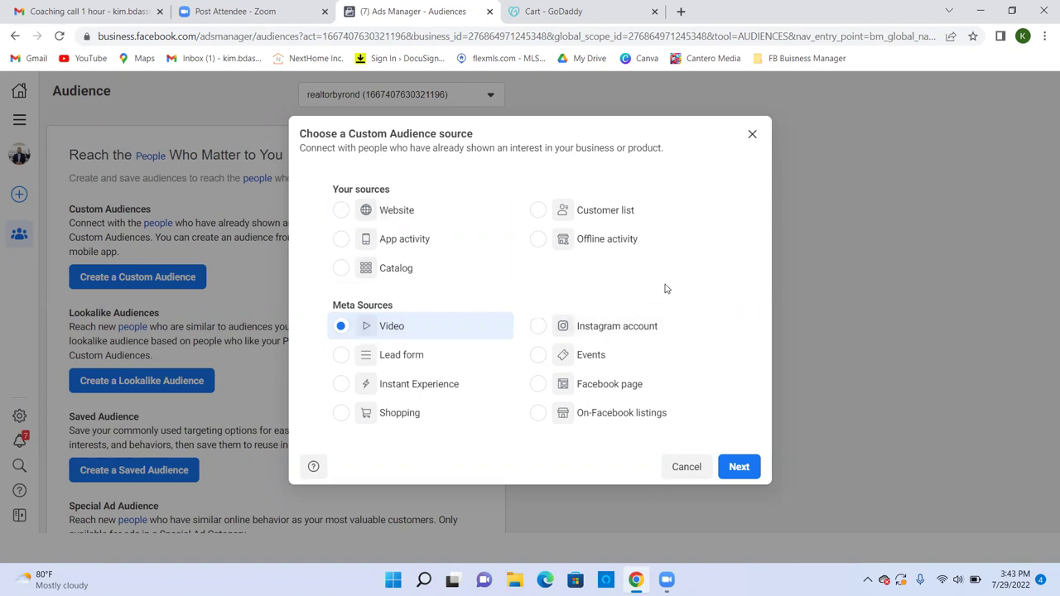
left_click(384, 215)
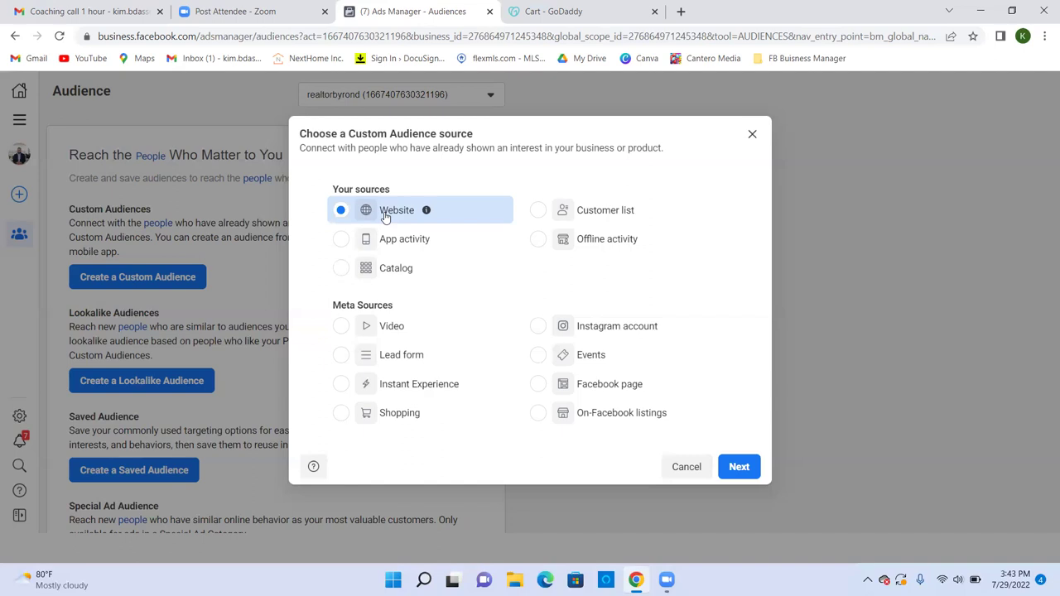
left_click(345, 328)
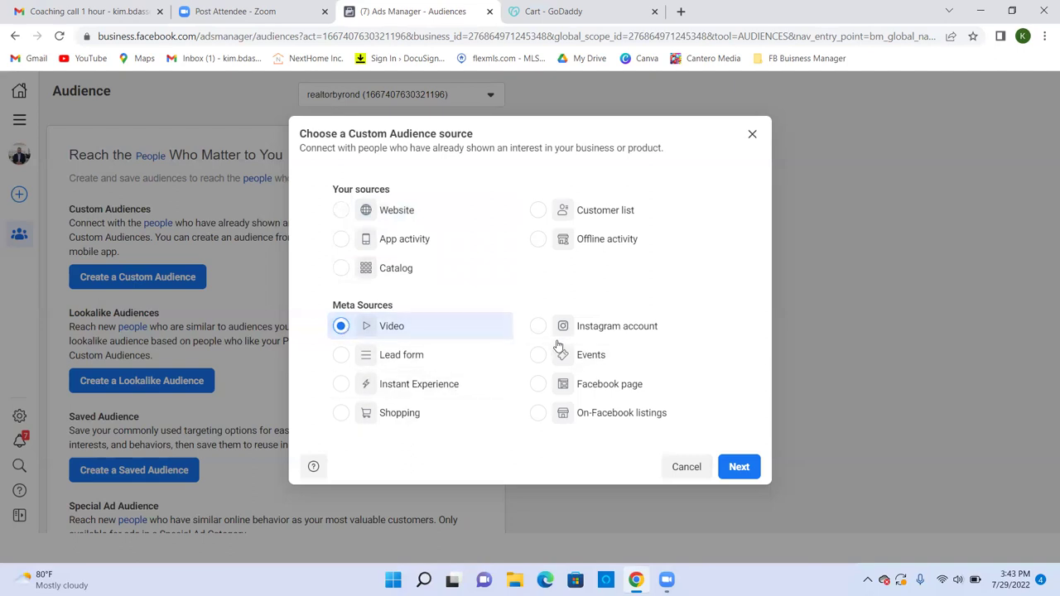
left_click(582, 333)
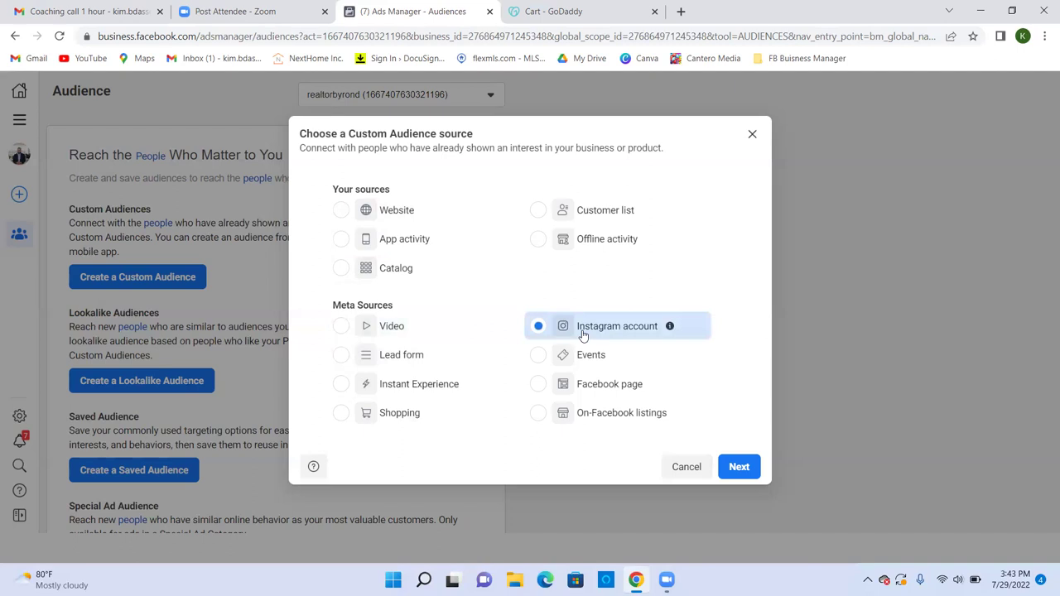
left_click(614, 390)
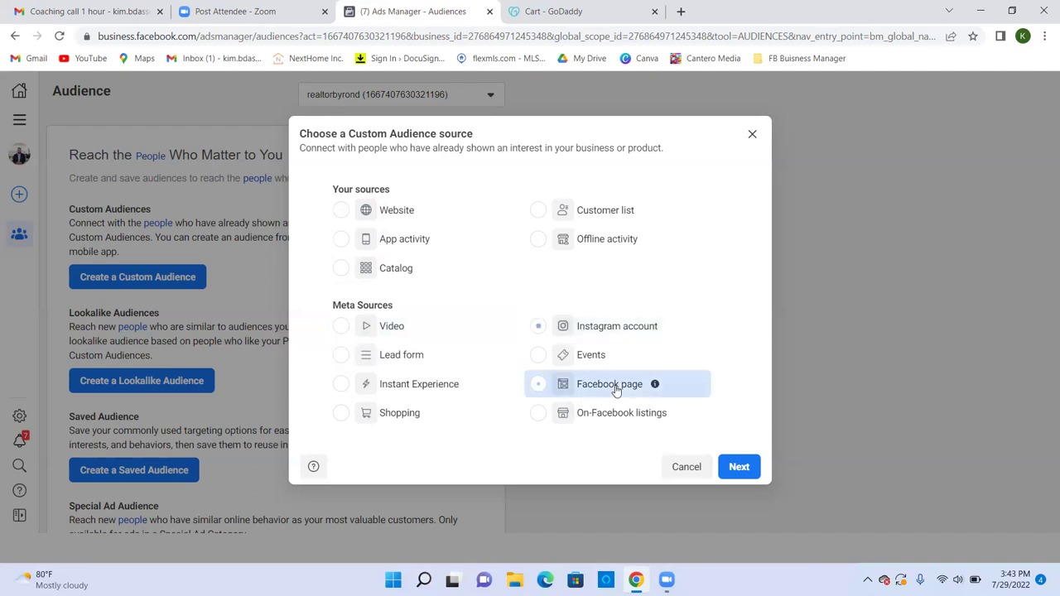
left_click(744, 473)
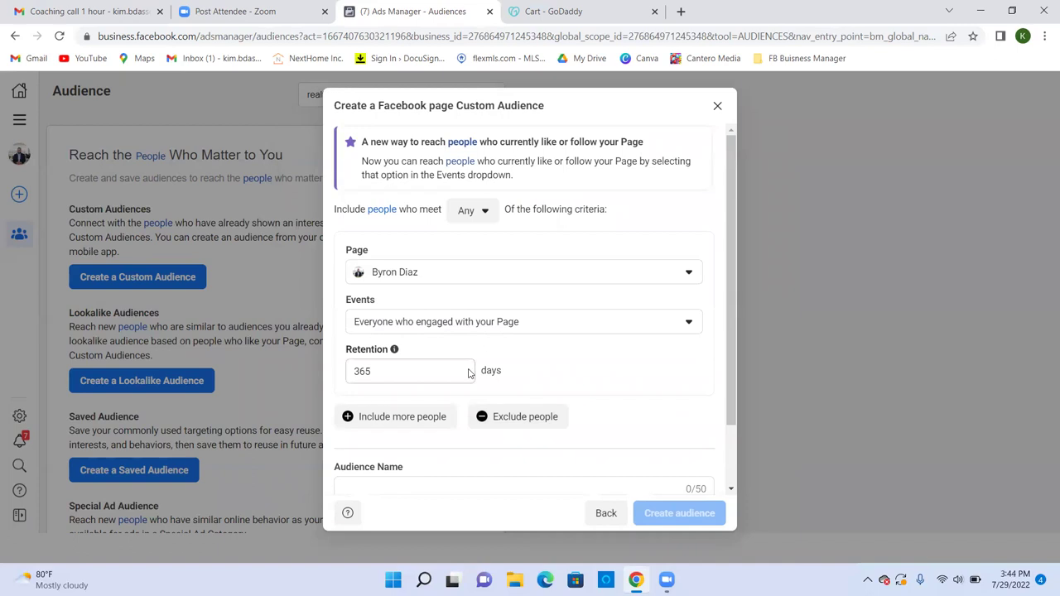
Step: Target people who engaged with any post or ad, with 30-day retention
left_click(468, 325)
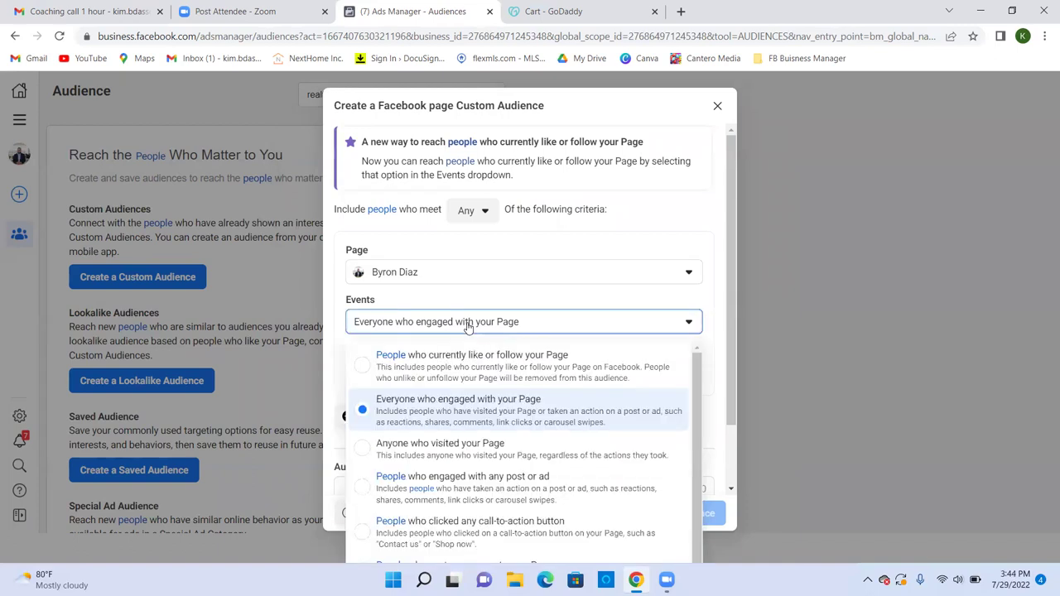
scroll(491, 426, "down", 1)
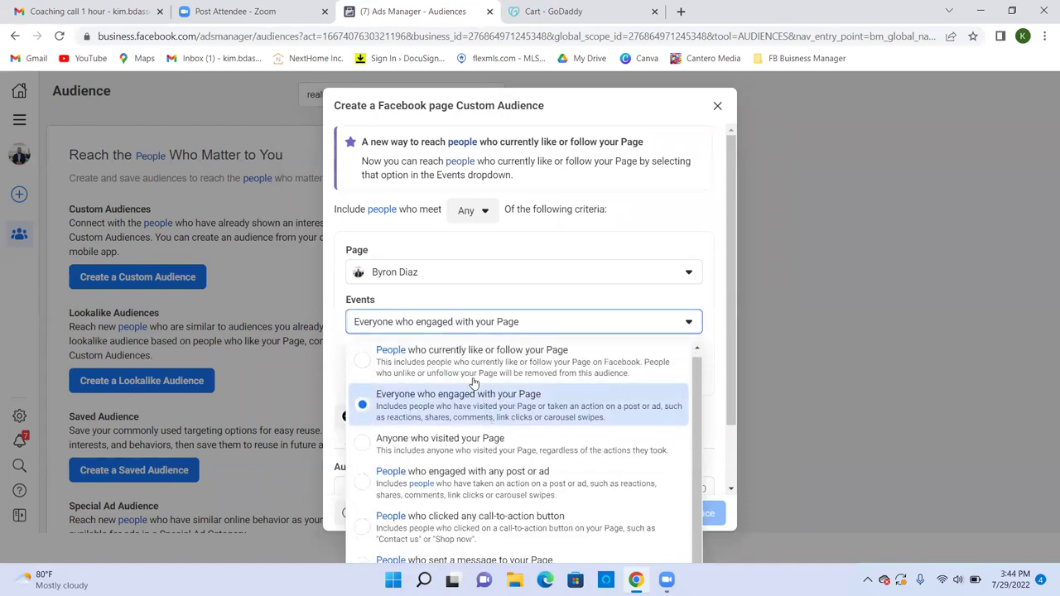
left_click(479, 488)
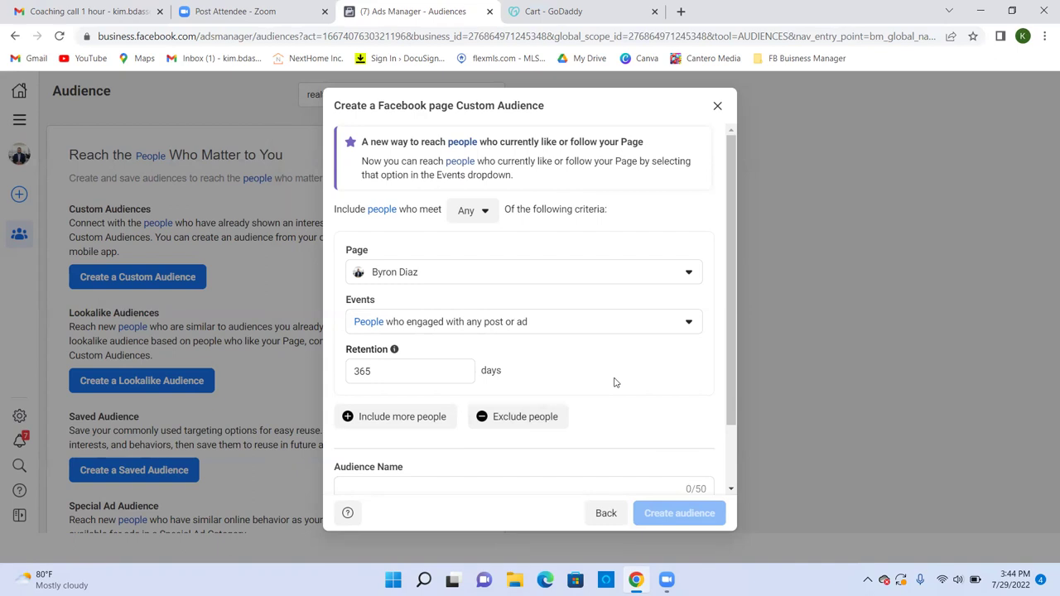
double_click(415, 375)
type("30")
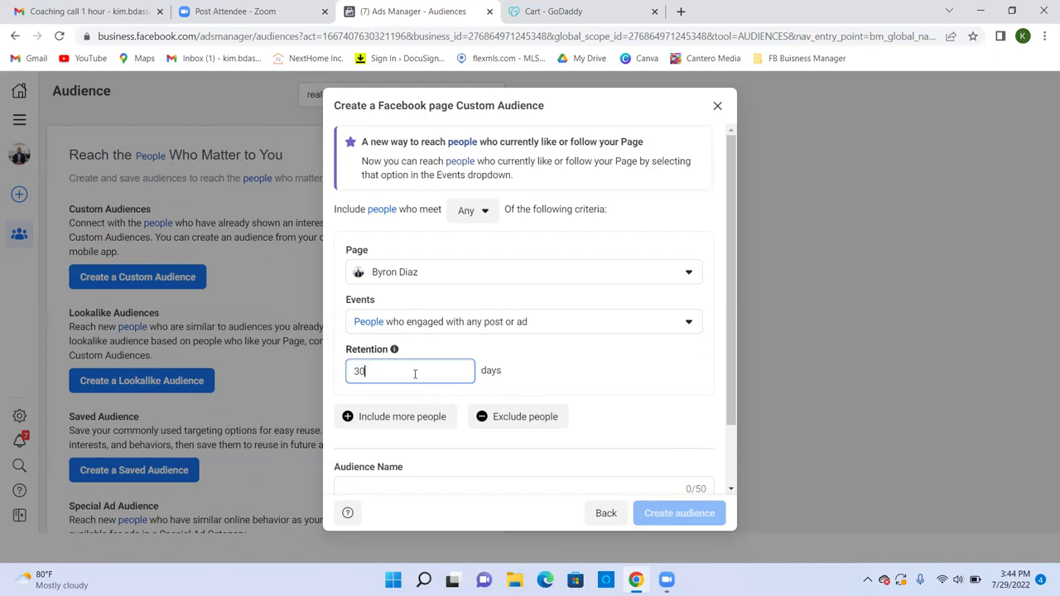
left_click(616, 364)
Step: Begin naming the audience 'People who en'
scroll(616, 365, "down", 2)
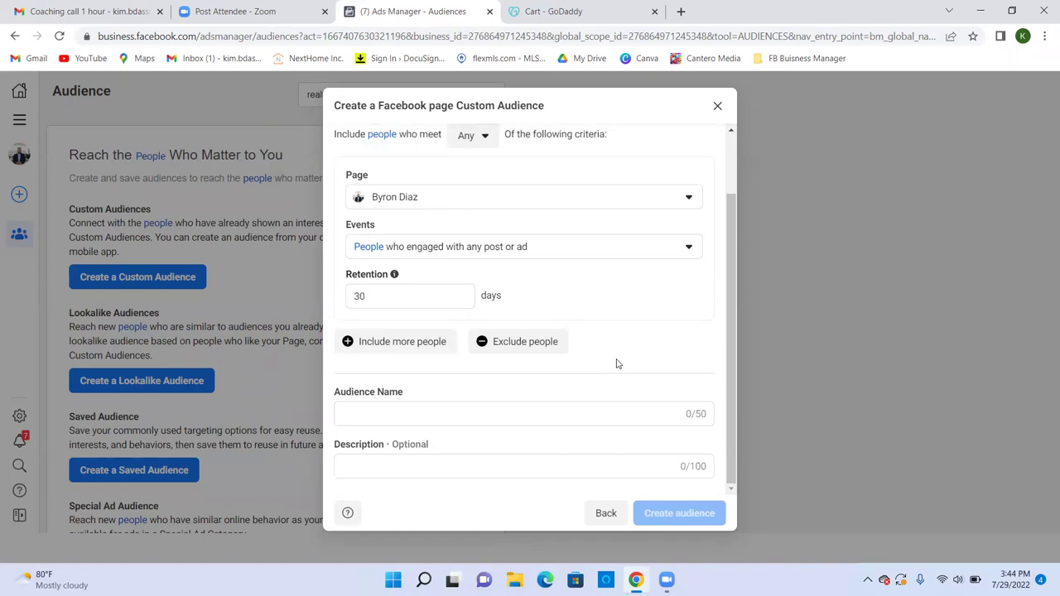
left_click(416, 411)
type("People")
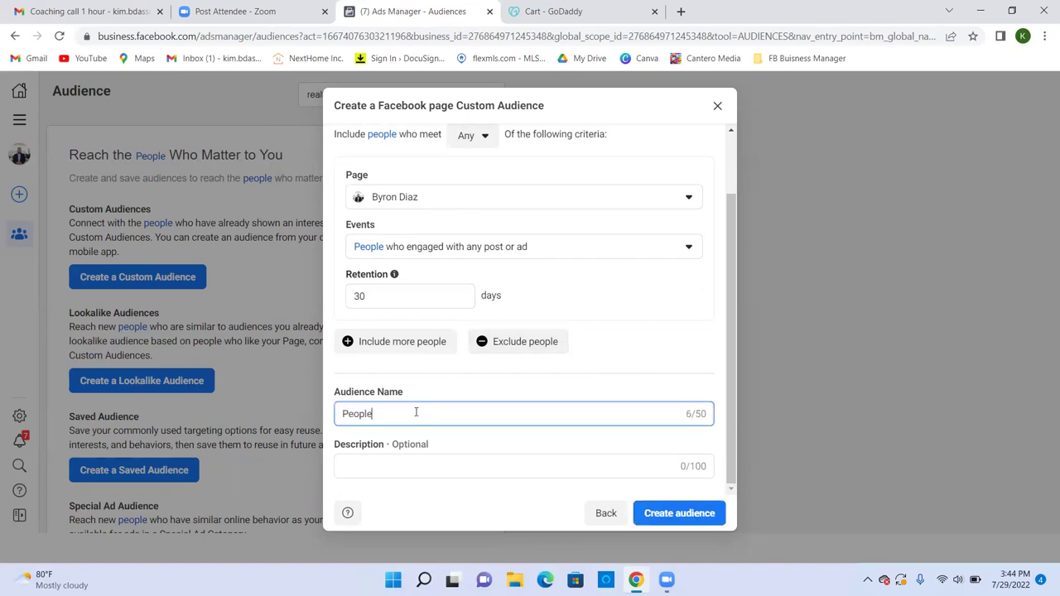
type(" who en")
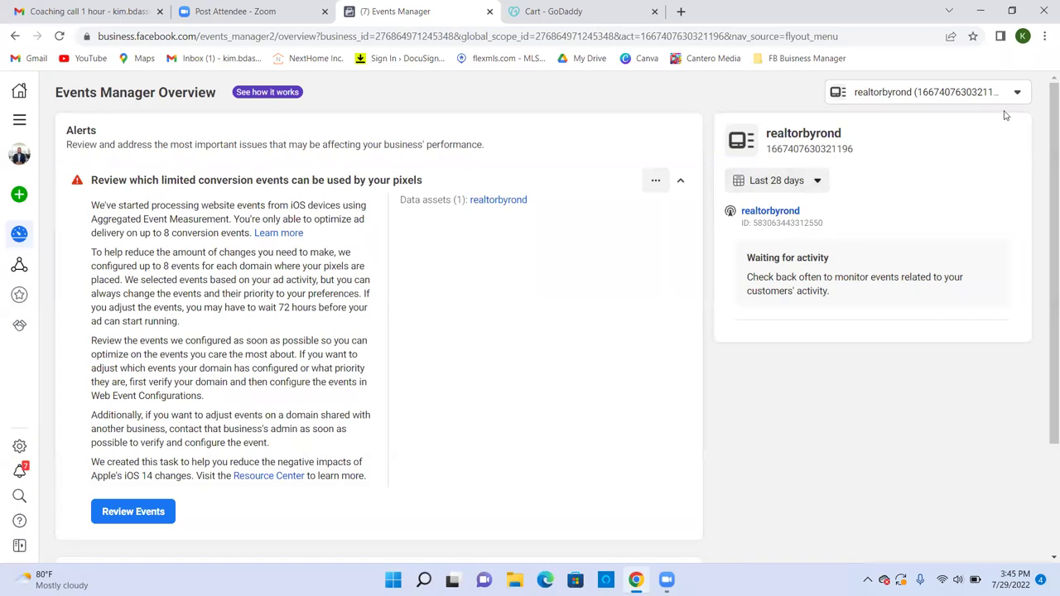
Step: Switch the asset selector to the realtor business and open the Custom Conversions page
left_click(1016, 93)
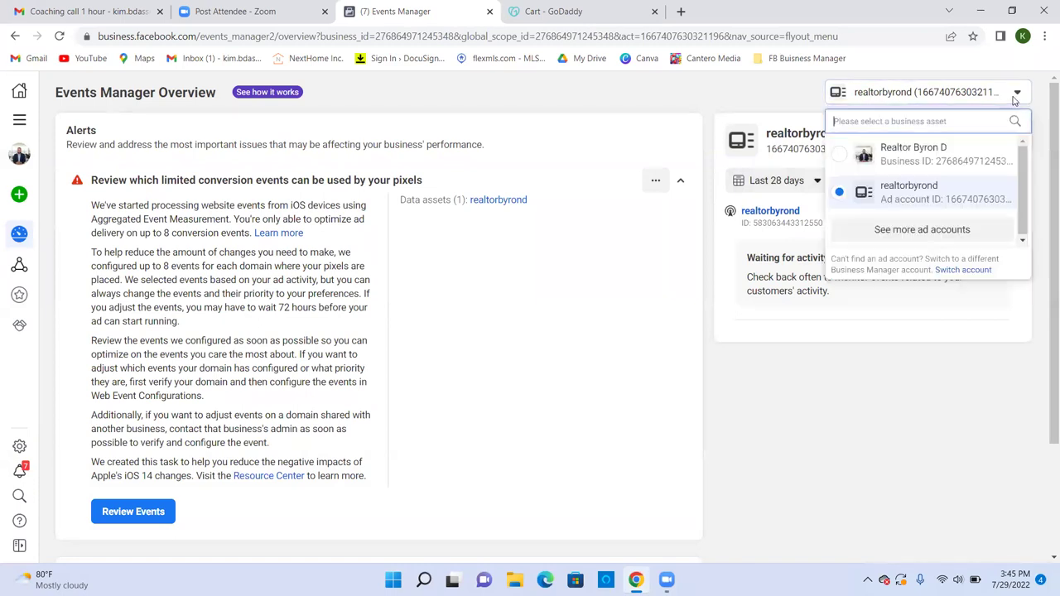
left_click(930, 157)
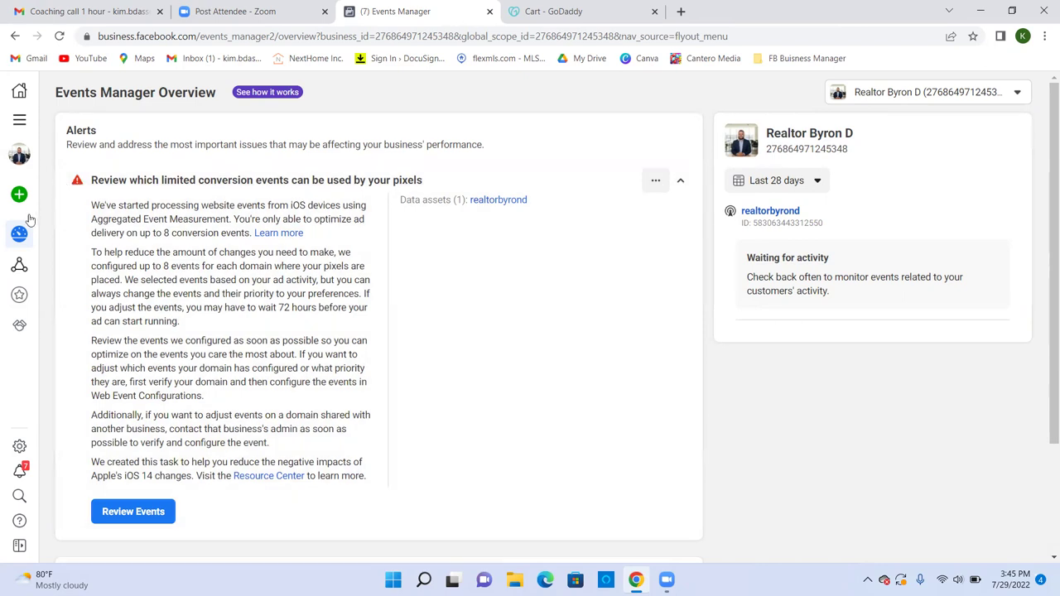
mouse_move(24, 274)
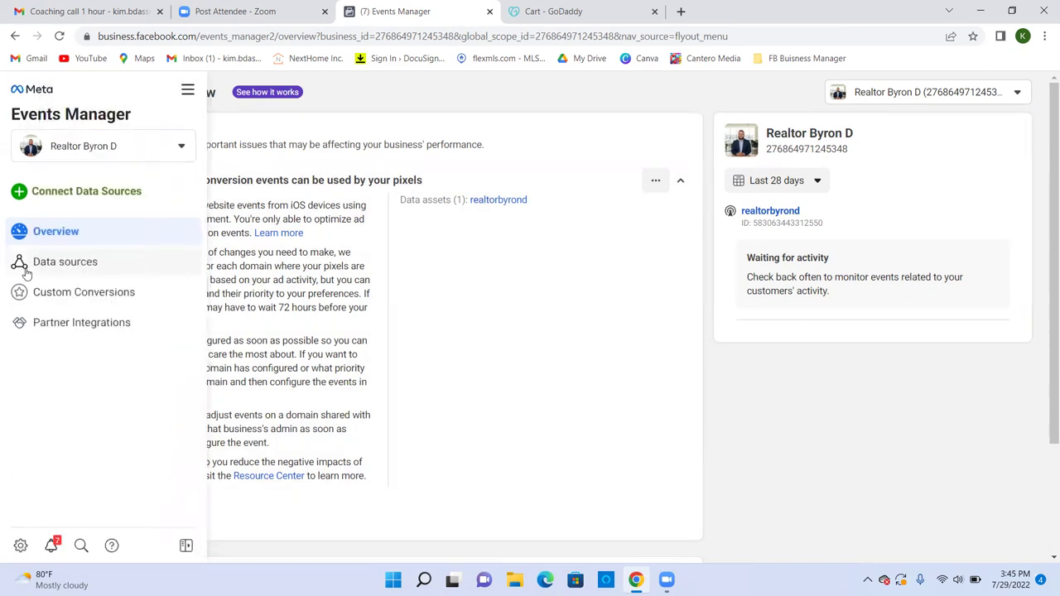
left_click(51, 302)
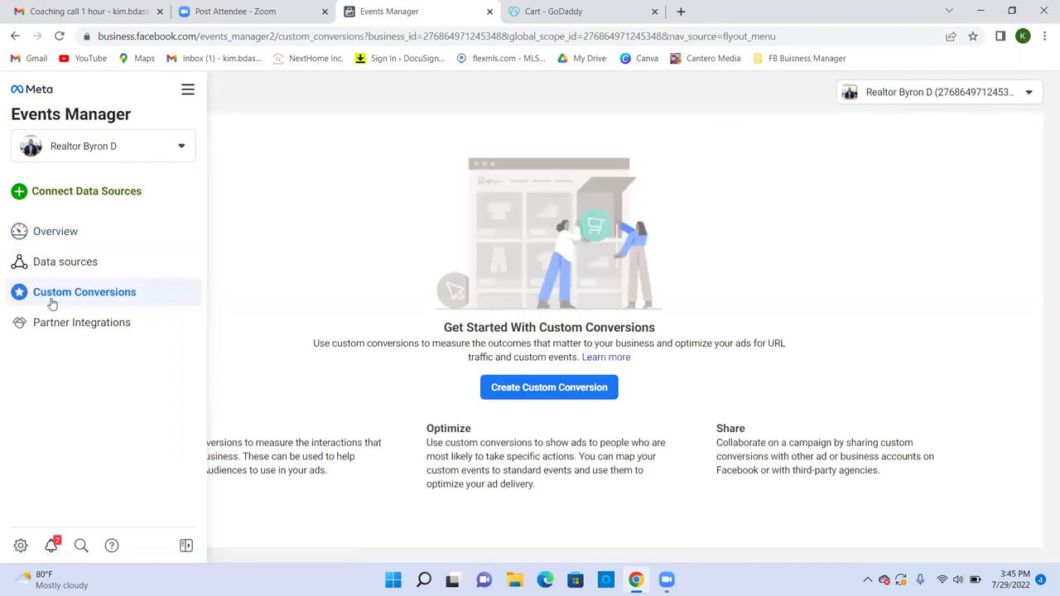
Step: Bookmark the page as 'Custom Converssion' in FB Buisness Manager, then list that folder in a new tab
left_click(973, 36)
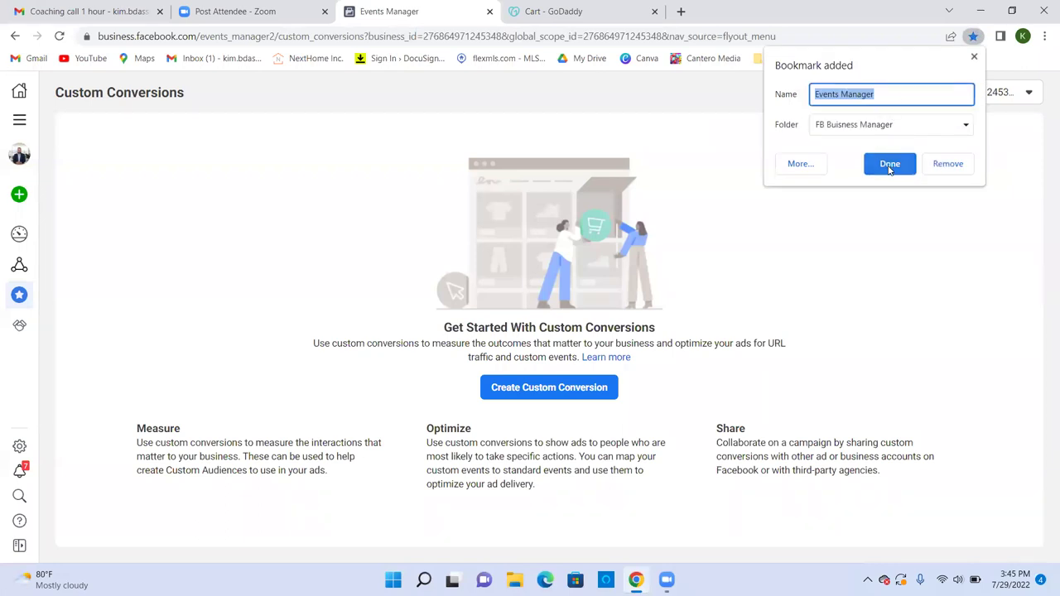
type("Cu")
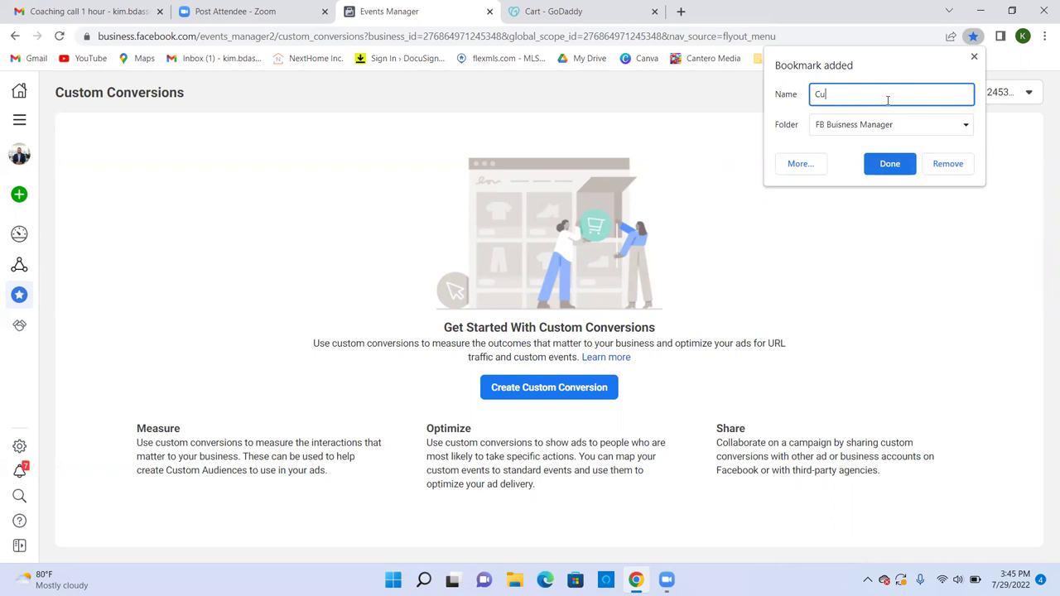
type("stom Con")
type("ver")
type("s")
type("sion")
left_click(889, 163)
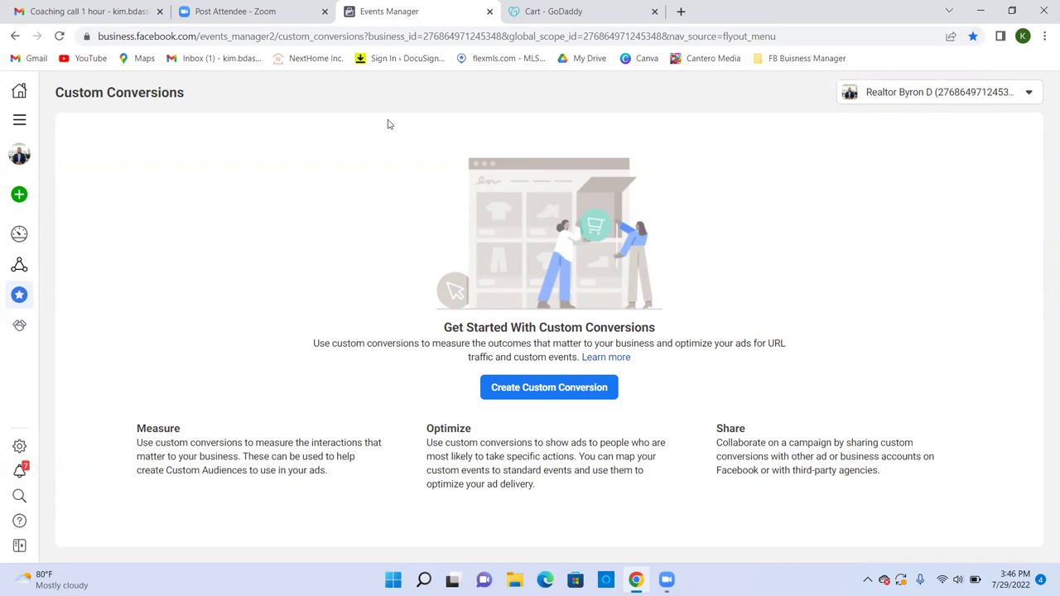
left_click(680, 11)
left_click(808, 59)
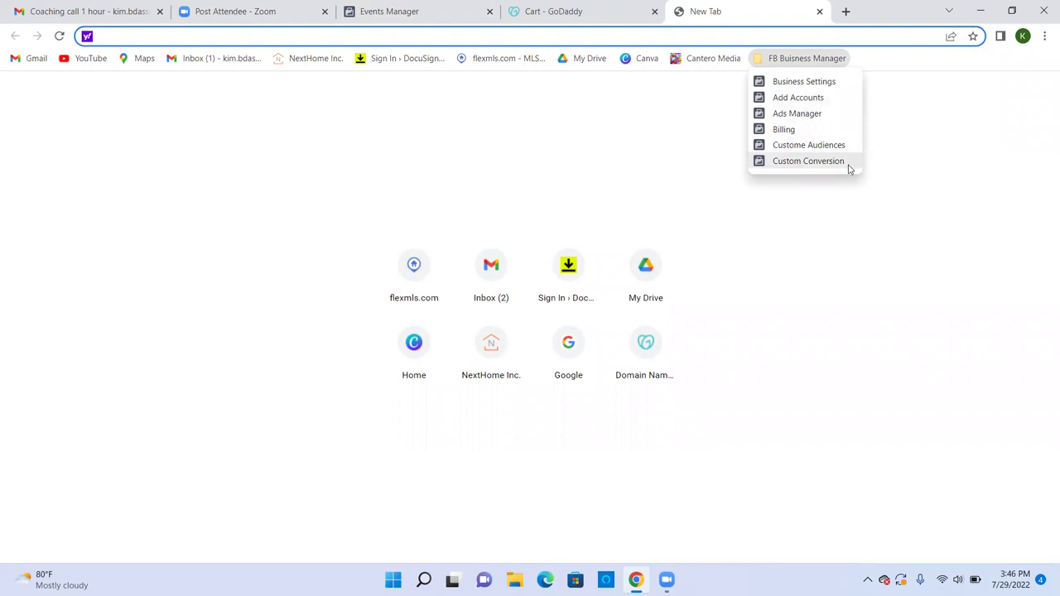
Step: Check the FB Buisness Manager bookmark folder, then switch back to the Custom Conversions tab
left_click(887, 129)
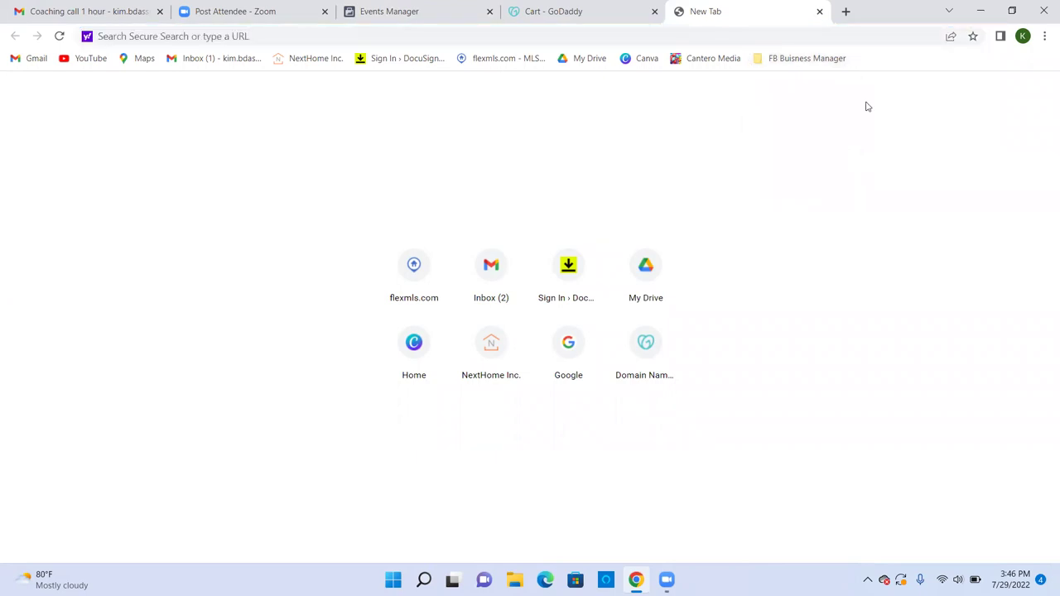
left_click(816, 66)
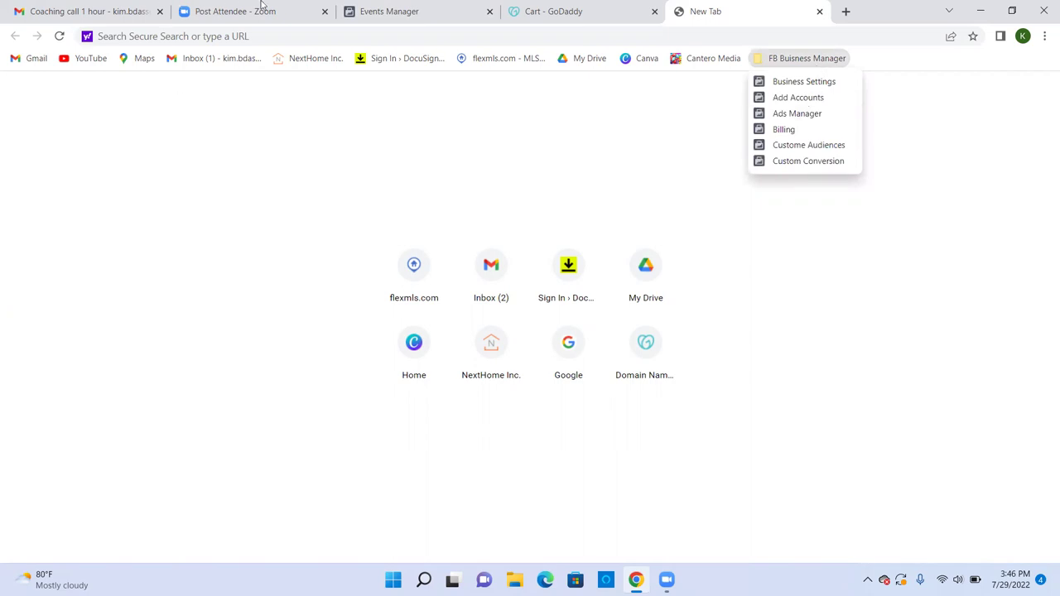
left_click(356, 8)
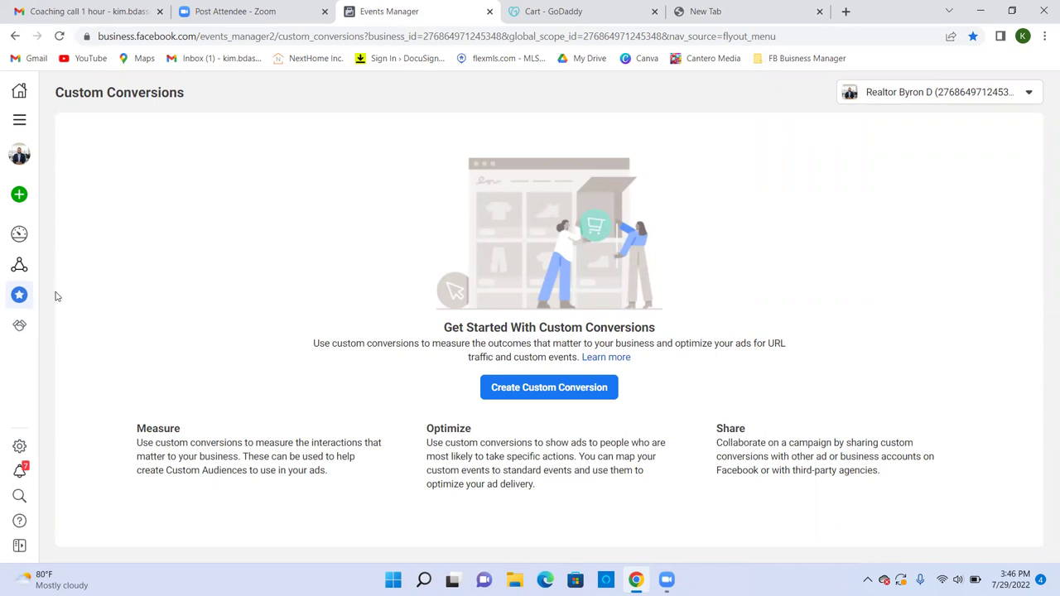
Step: Show the Events Manager Overview page, and cancel the Connect Data Sources dialog without connecting anything
mouse_move(15, 295)
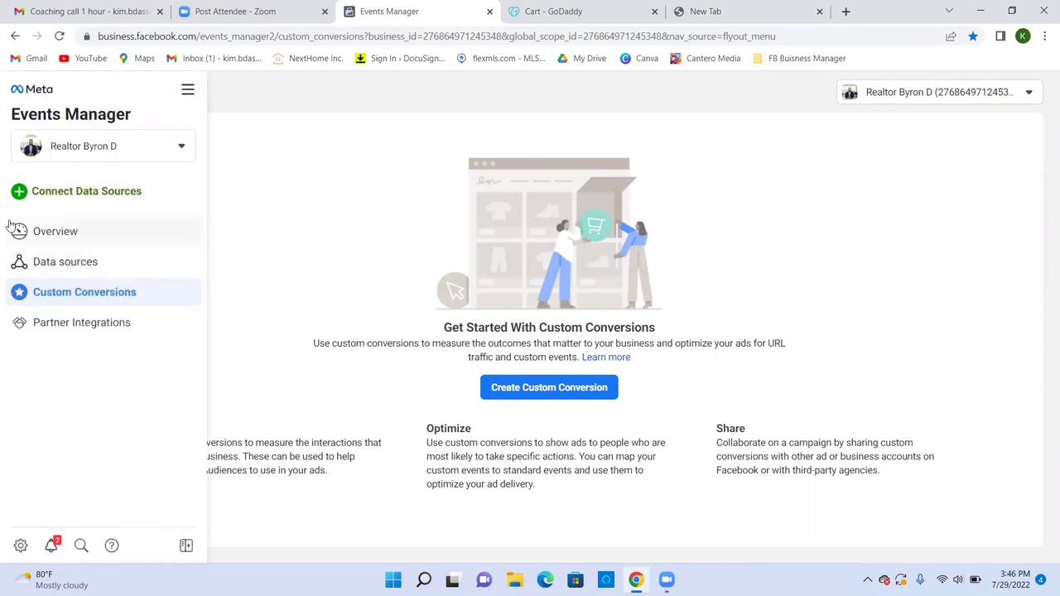
left_click(39, 233)
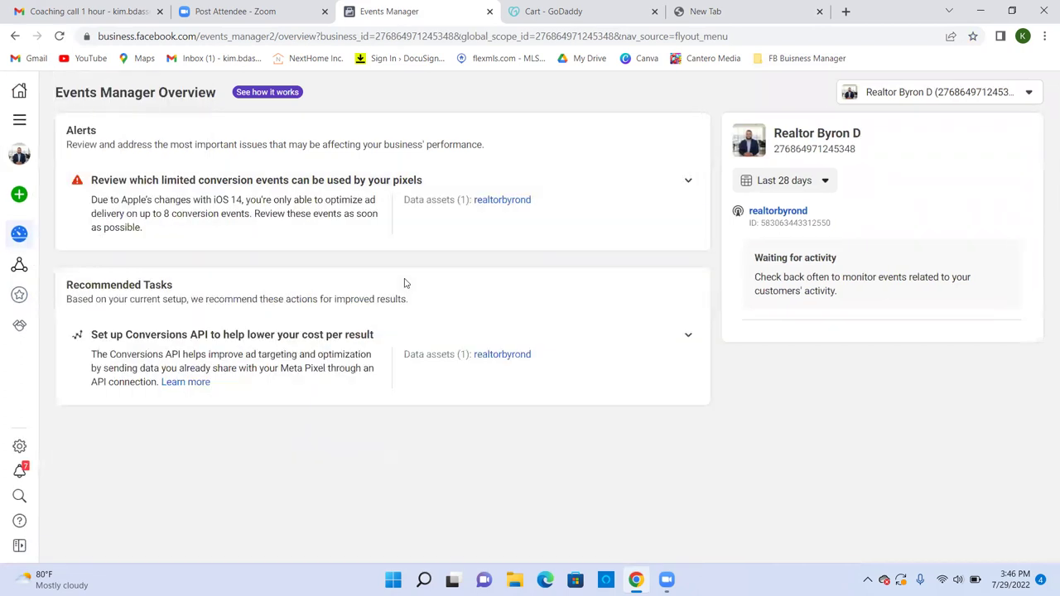
mouse_move(22, 235)
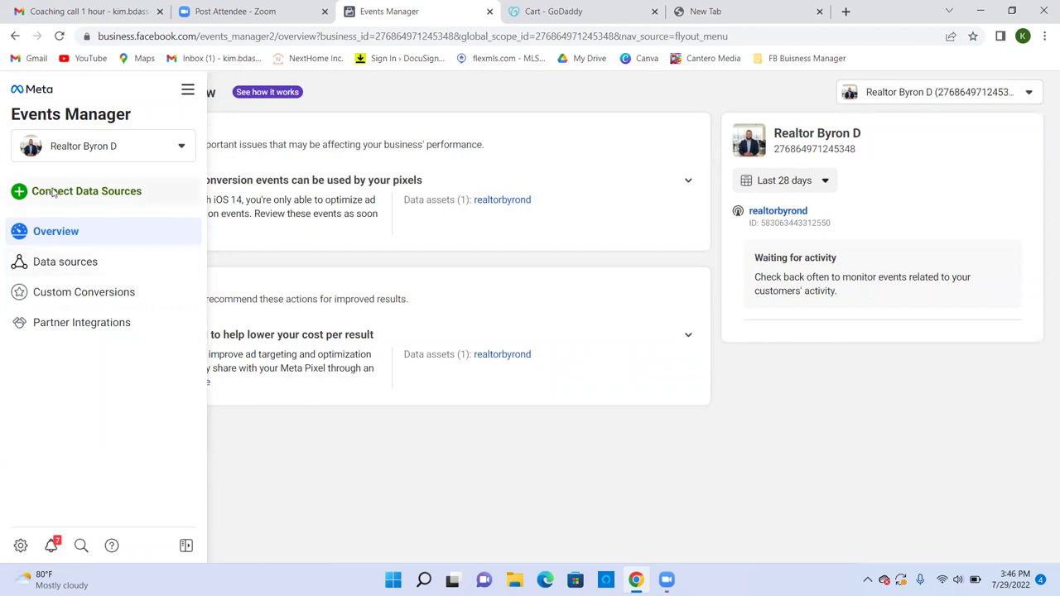
left_click(52, 193)
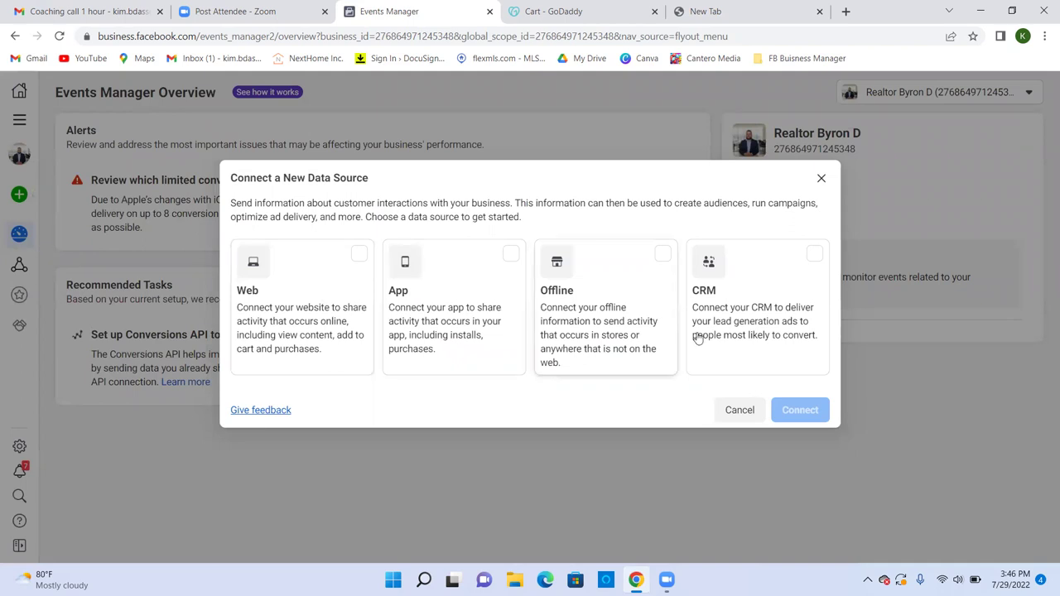
left_click(733, 408)
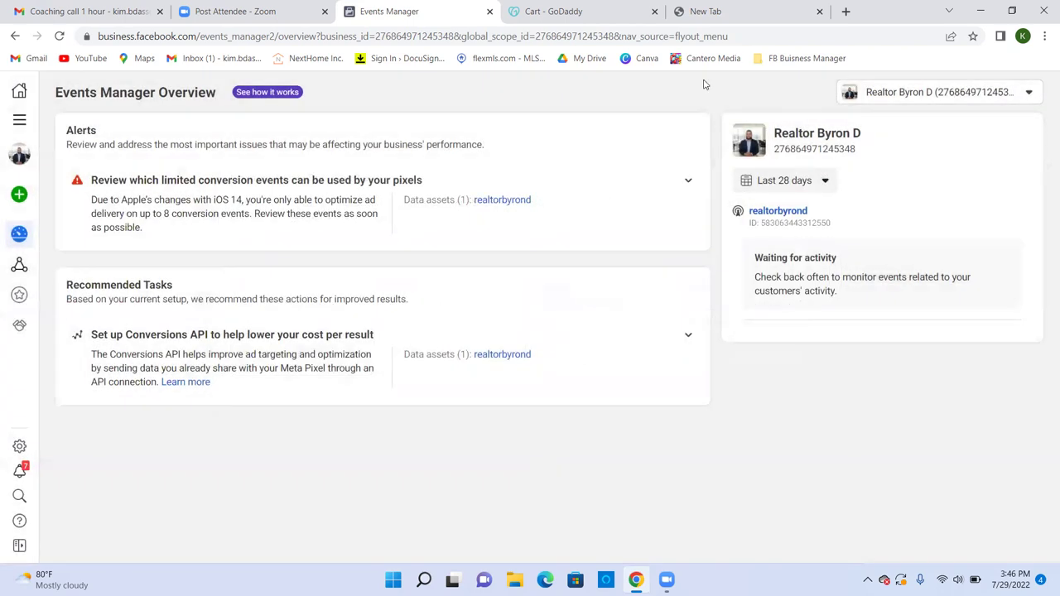
Step: Bookmark the Events Manager overview page under the name 'Pixel'
left_click(973, 36)
type("Pixel")
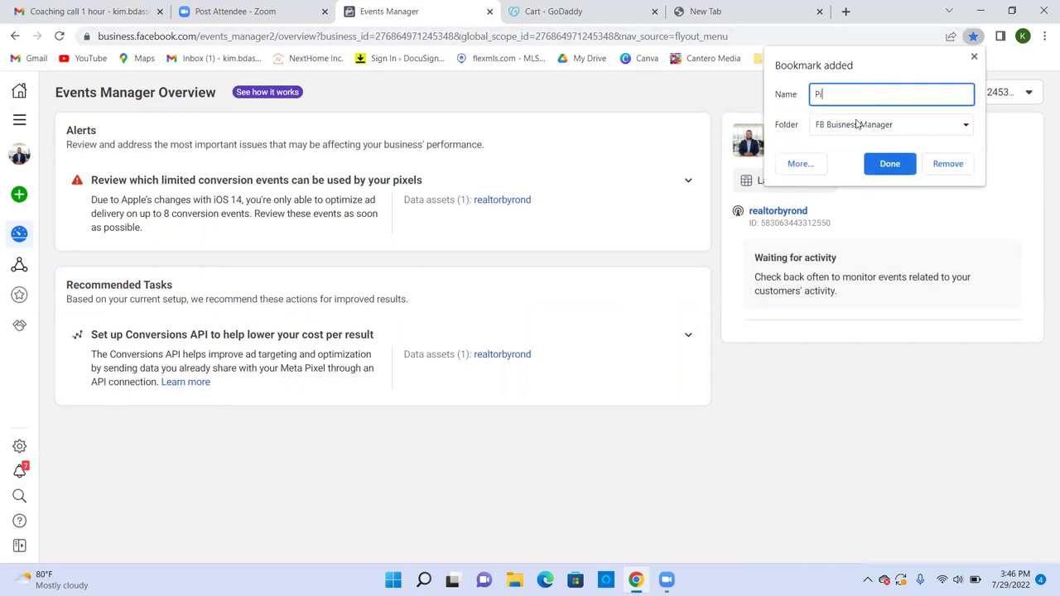
left_click(889, 162)
right_click(897, 161)
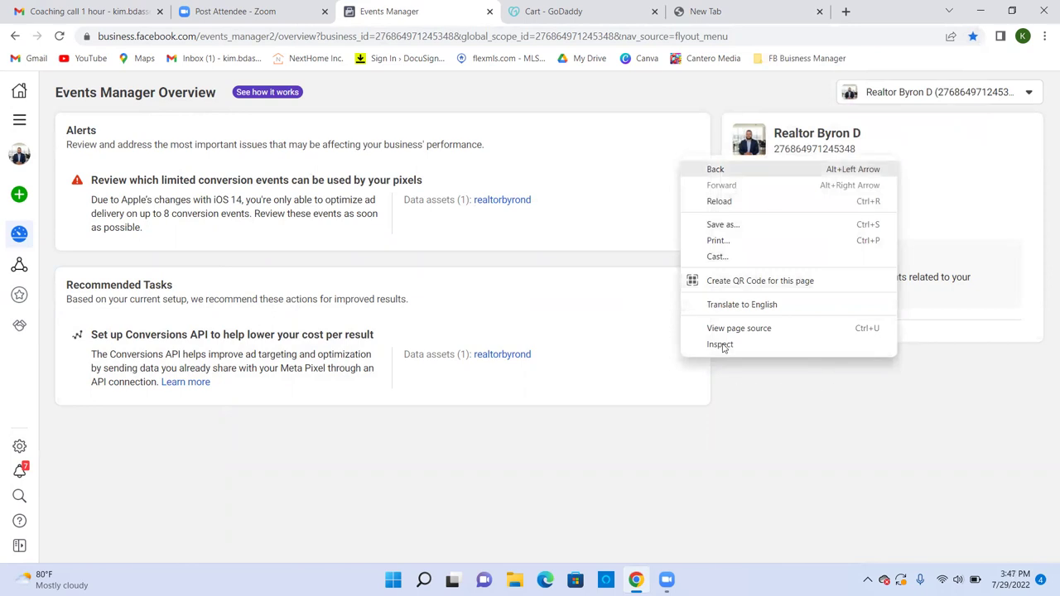
Step: Confirm that 'Pixel' now appears in the FB Buisness Manager bookmark folder
left_click(812, 60)
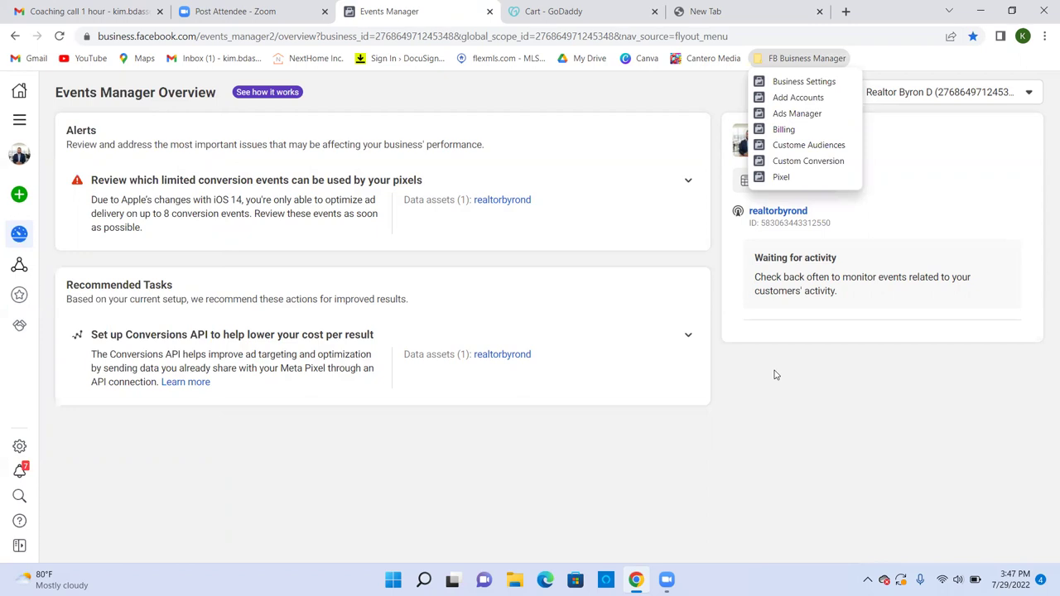
left_click(774, 375)
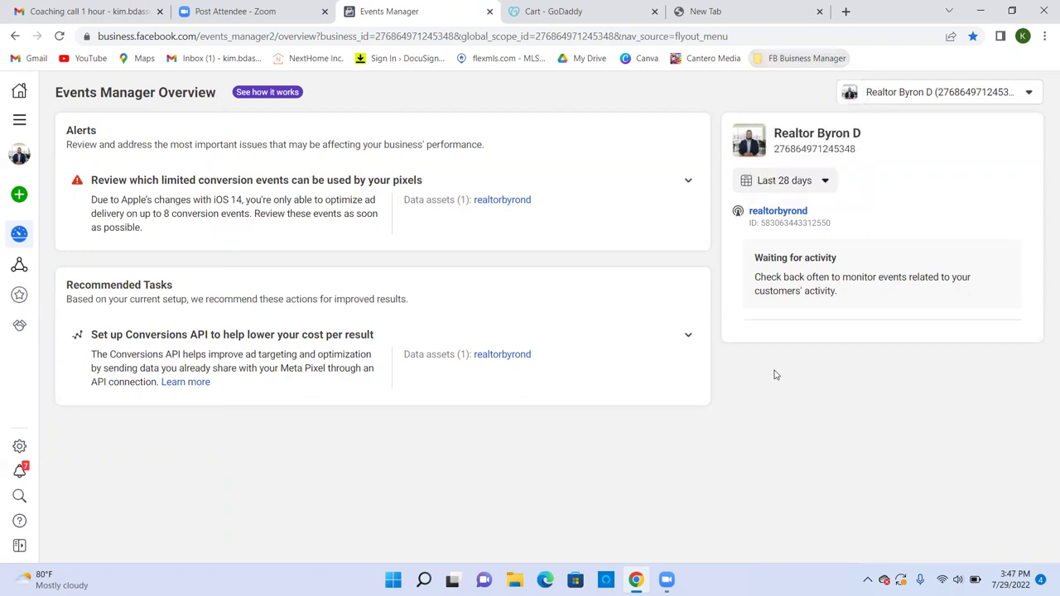
left_click(791, 57)
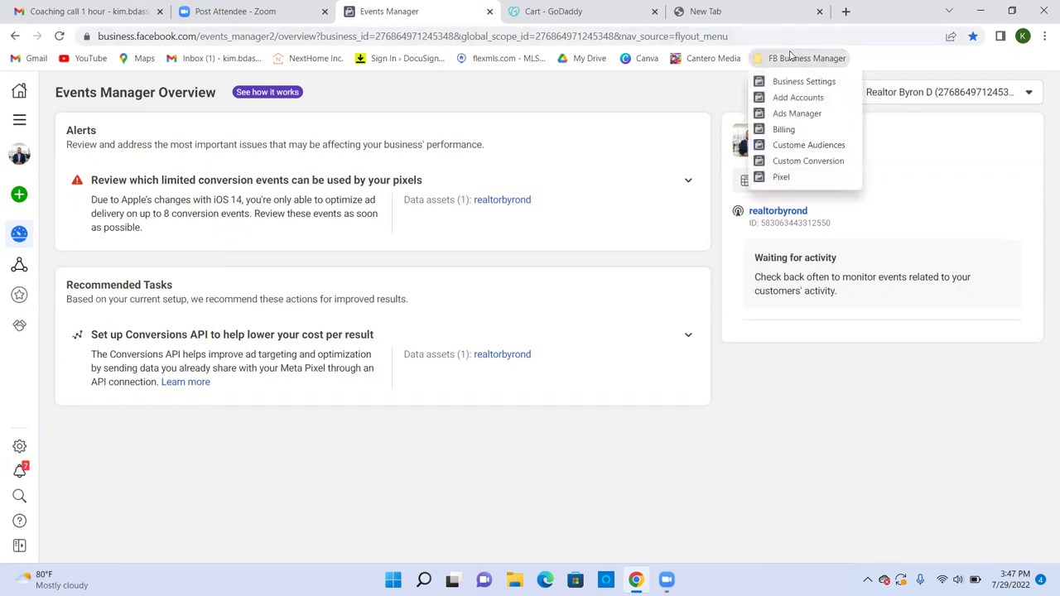